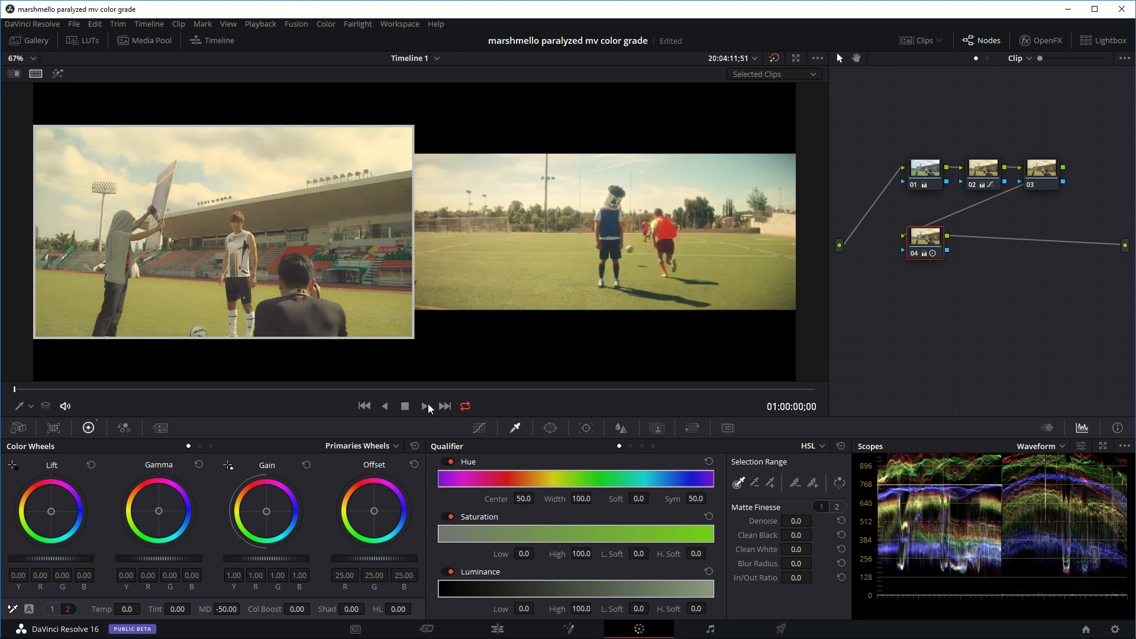
Step: Move the Edit page playhead to the start of the Marshmello reference clip and view the whole frame on the Color page
{"action": "left_click", "coordinate": [486, 631]}
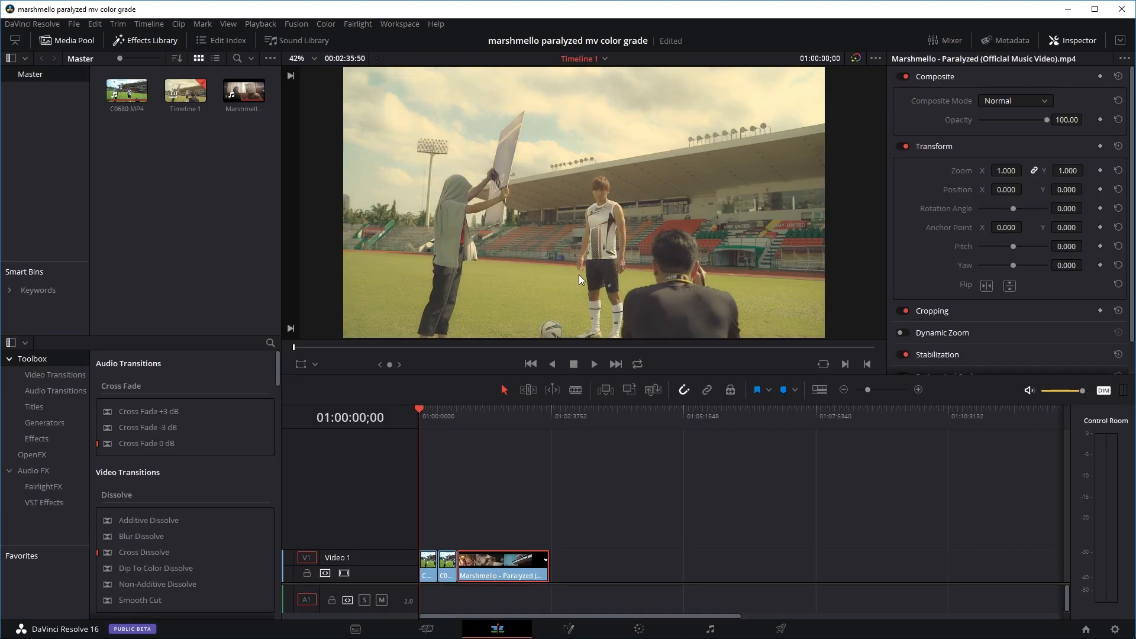
{"action": "left_click_drag", "start_coordinate": [481, 420], "coordinate": [464, 420]}
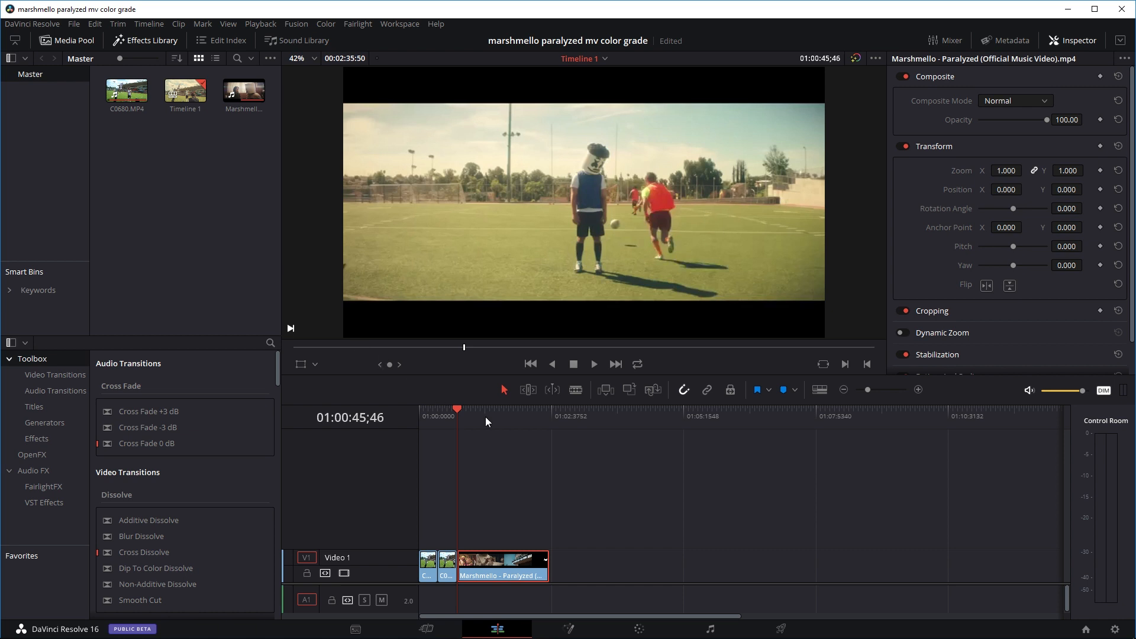
{"action": "left_click", "coordinate": [640, 629]}
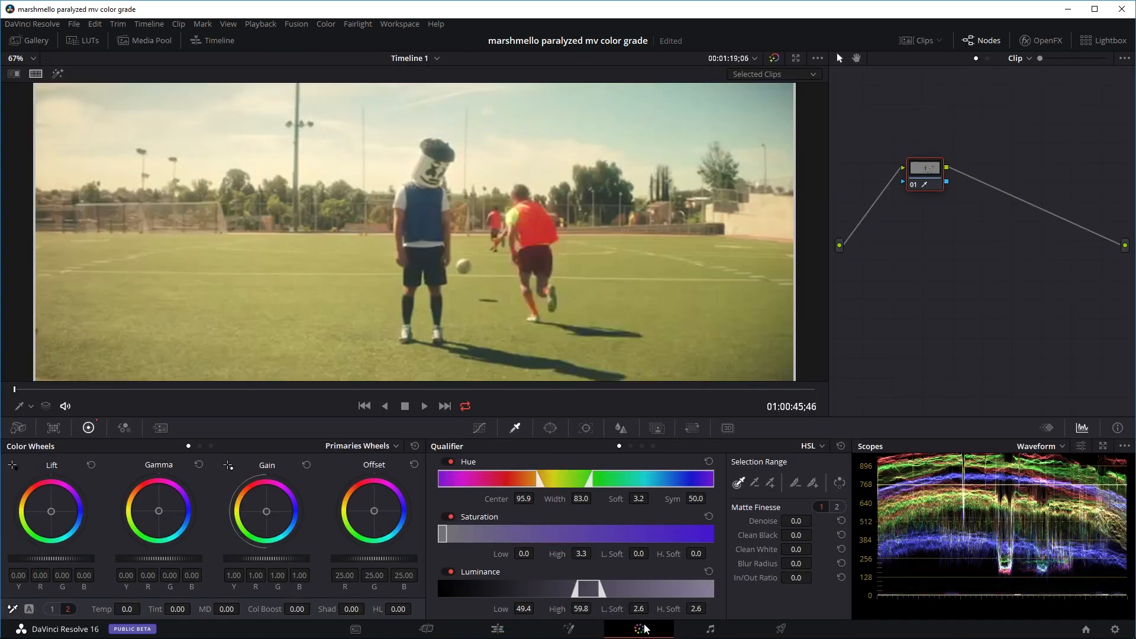
{"action": "scroll", "coordinate": [441, 277], "scroll_direction": "down", "scroll_amount": 3}
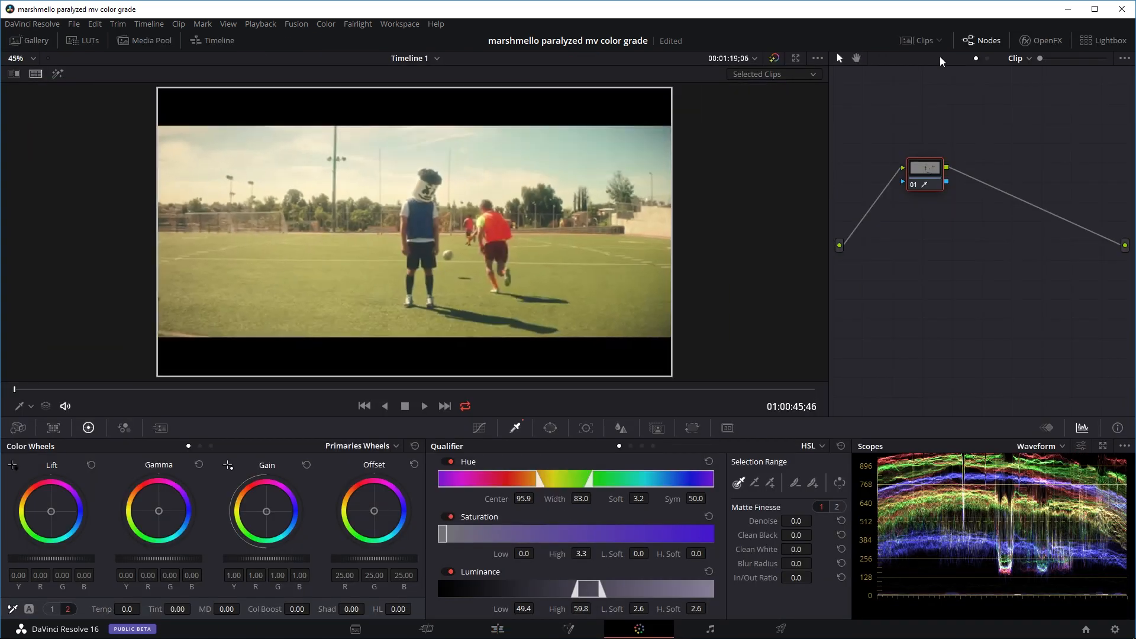
Step: Show the clip thumbnails and compare the ungraded second clip with the Marshmello reference in a Selected Clips split screen
{"action": "left_click", "coordinate": [919, 40]}
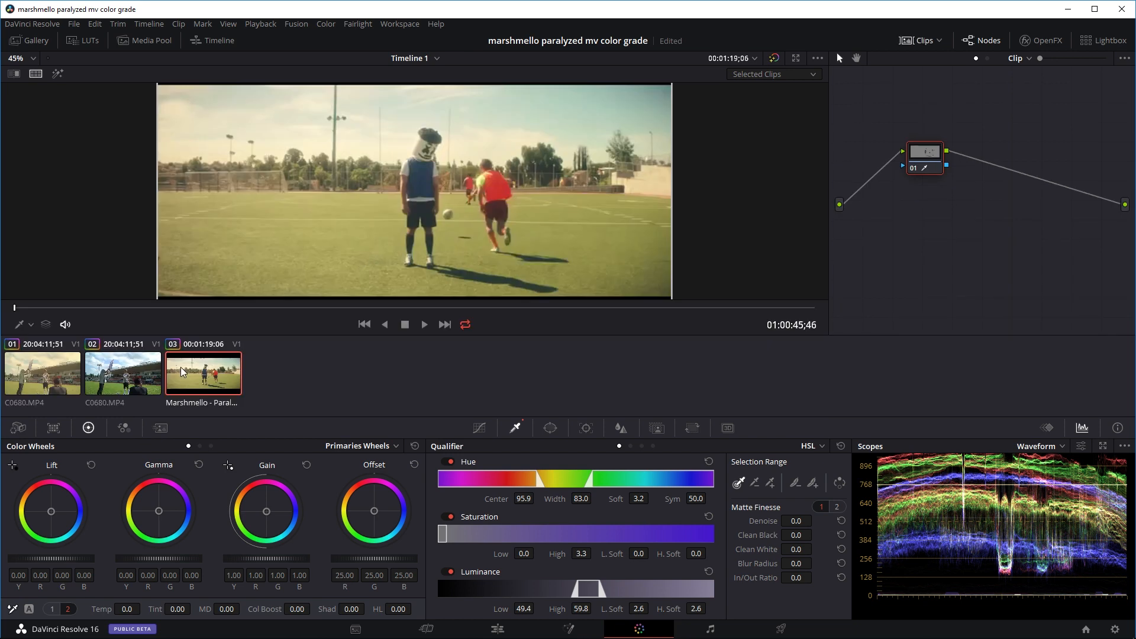
{"action": "left_click", "coordinate": [117, 384]}
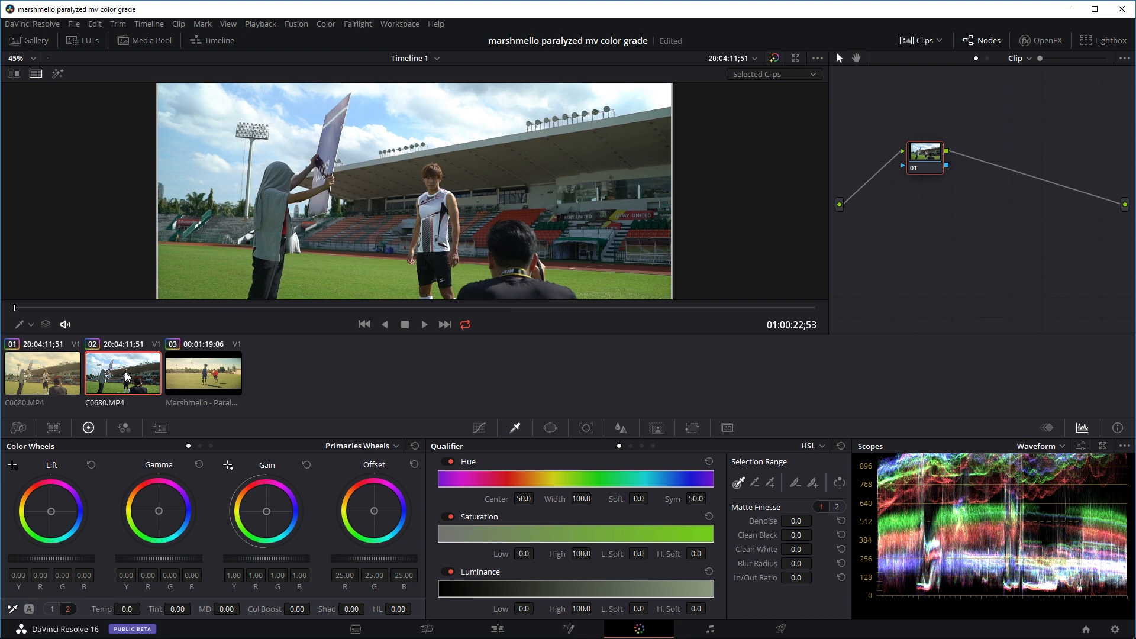
{"action": "left_click", "coordinate": [209, 371], "text": "ctrl"}
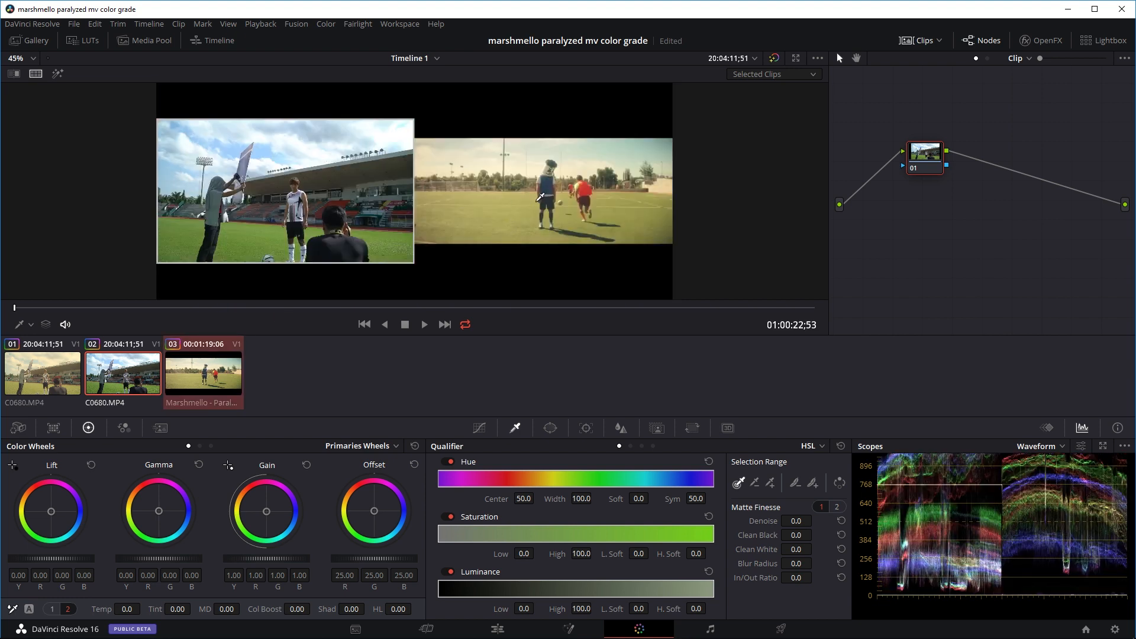
{"action": "left_click", "coordinate": [229, 24]}
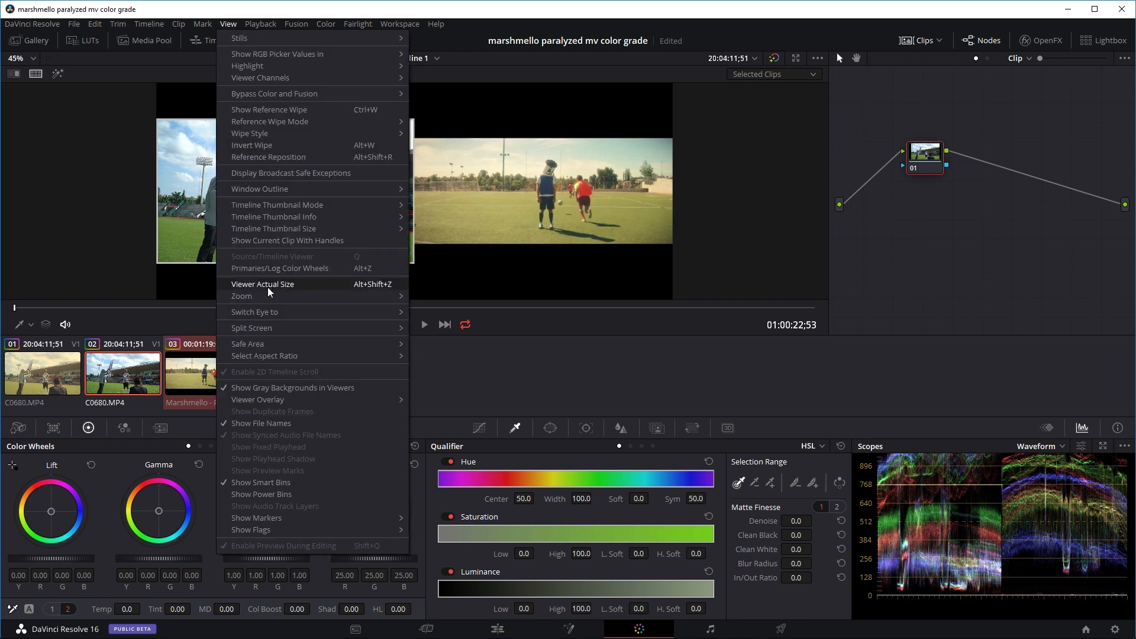
{"action": "mouse_move", "coordinate": [276, 331]}
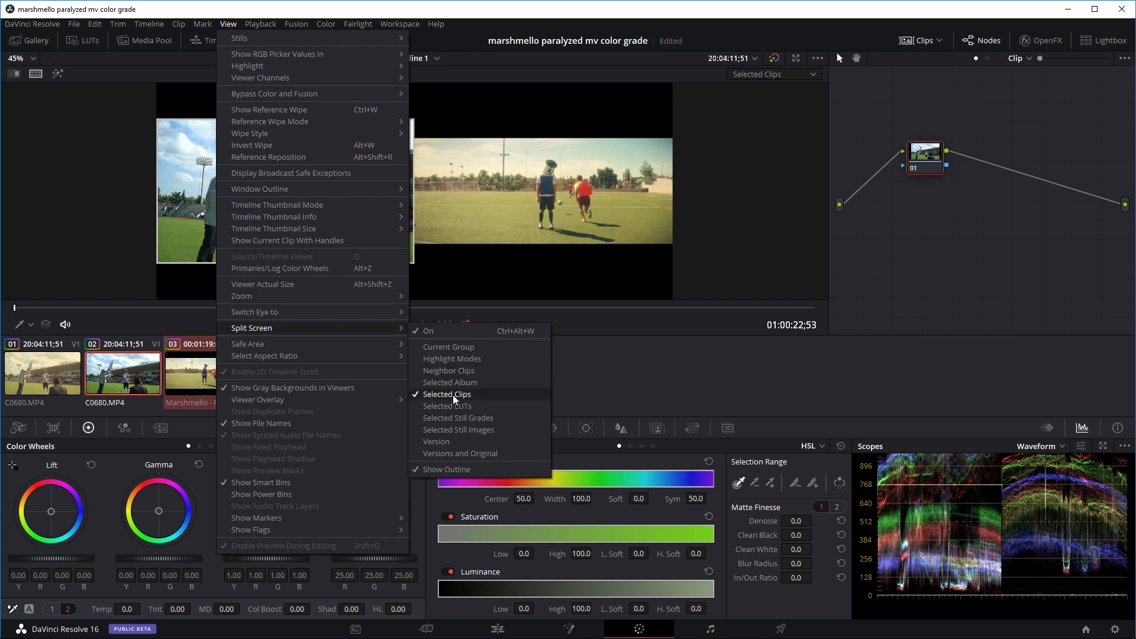
{"action": "left_click", "coordinate": [587, 382]}
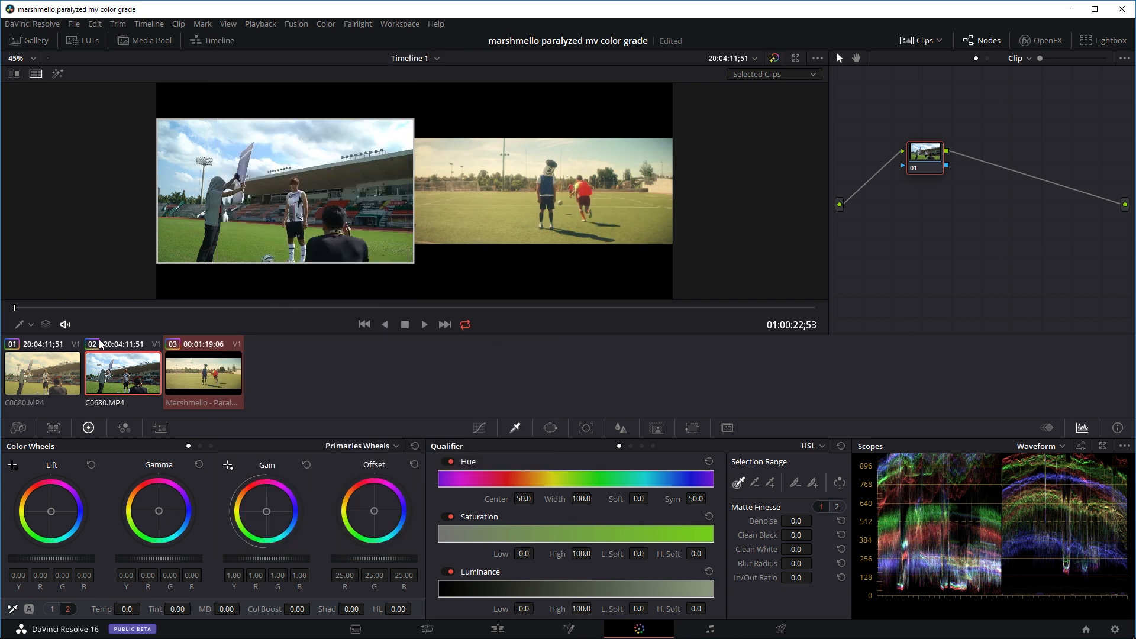
Step: Compare all three clips in the split screen, and return to just the ungraded second clip and the Marshmello reference
{"action": "left_click", "coordinate": [55, 364]}
{"action": "left_click", "coordinate": [96, 372], "text": "ctrl"}
{"action": "left_click", "coordinate": [199, 375], "text": "ctrl"}
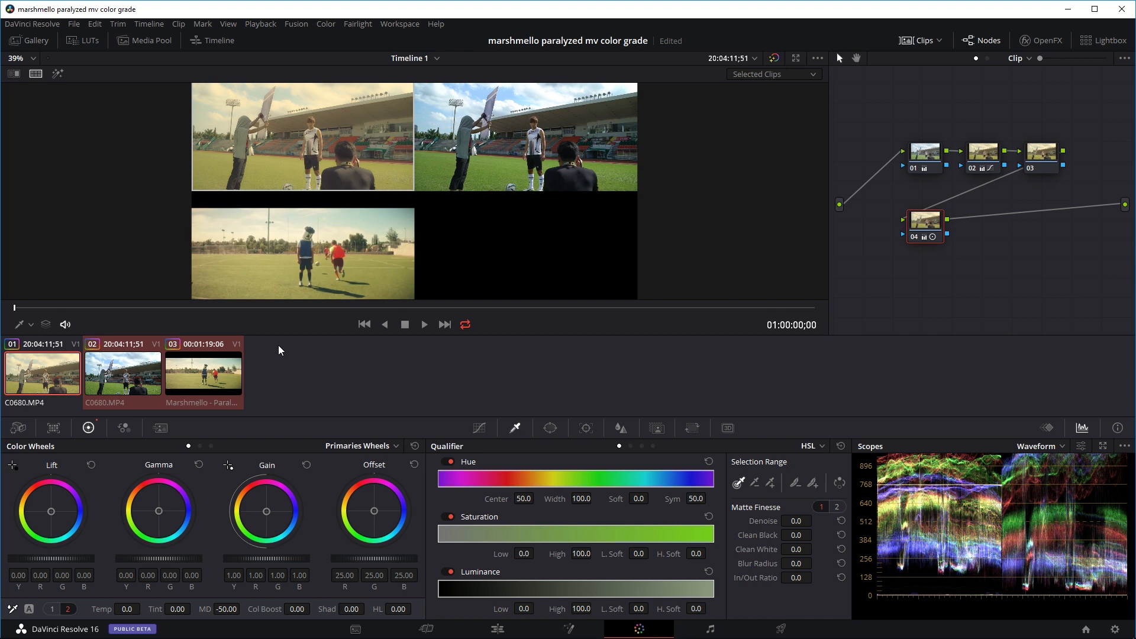
{"action": "left_click", "coordinate": [117, 377]}
{"action": "left_click", "coordinate": [198, 374], "text": "ctrl"}
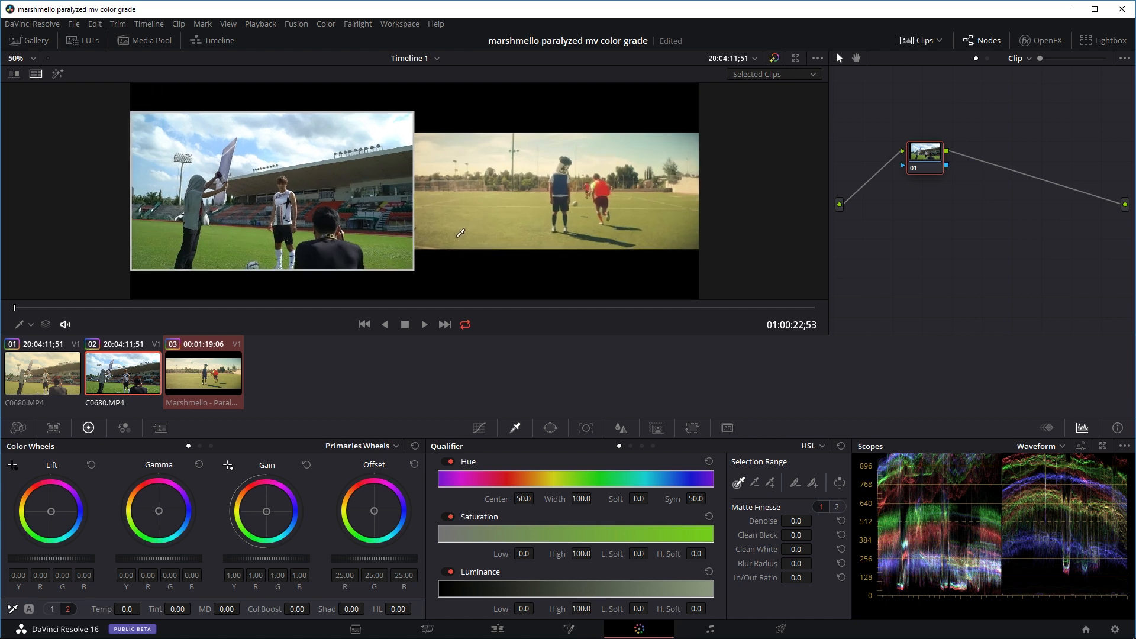
Step: Toggle the split screen off to view the ungraded clip alone, and turn it back on
{"action": "key", "text": "ctrl+alt+w"}
{"action": "key", "text": "shift+h"}
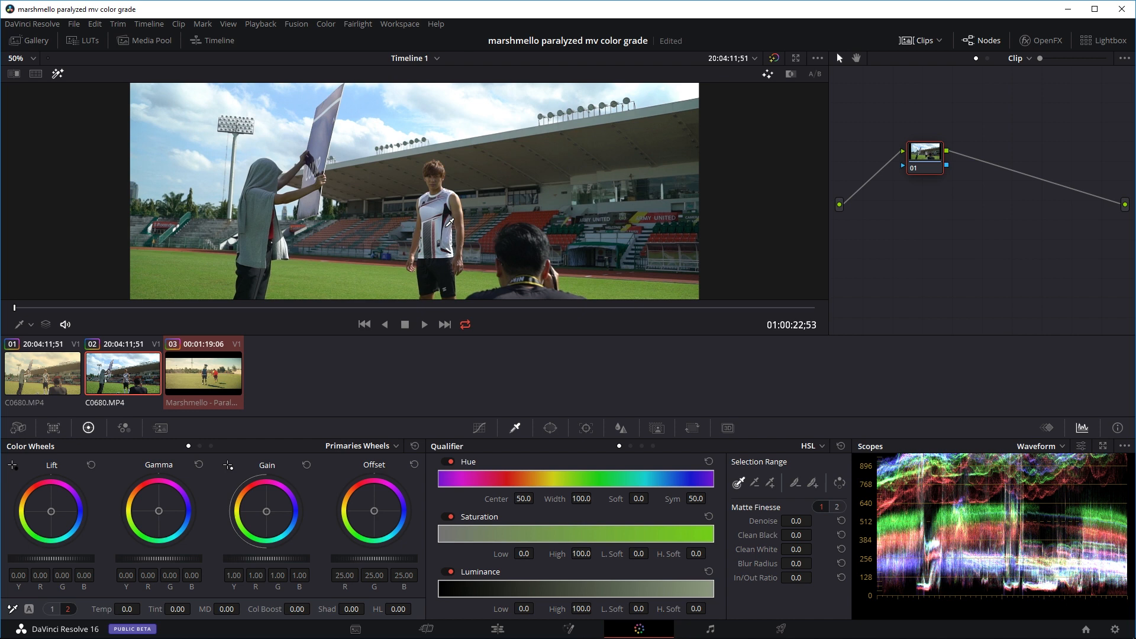
{"action": "key", "text": "ctrl+alt+w"}
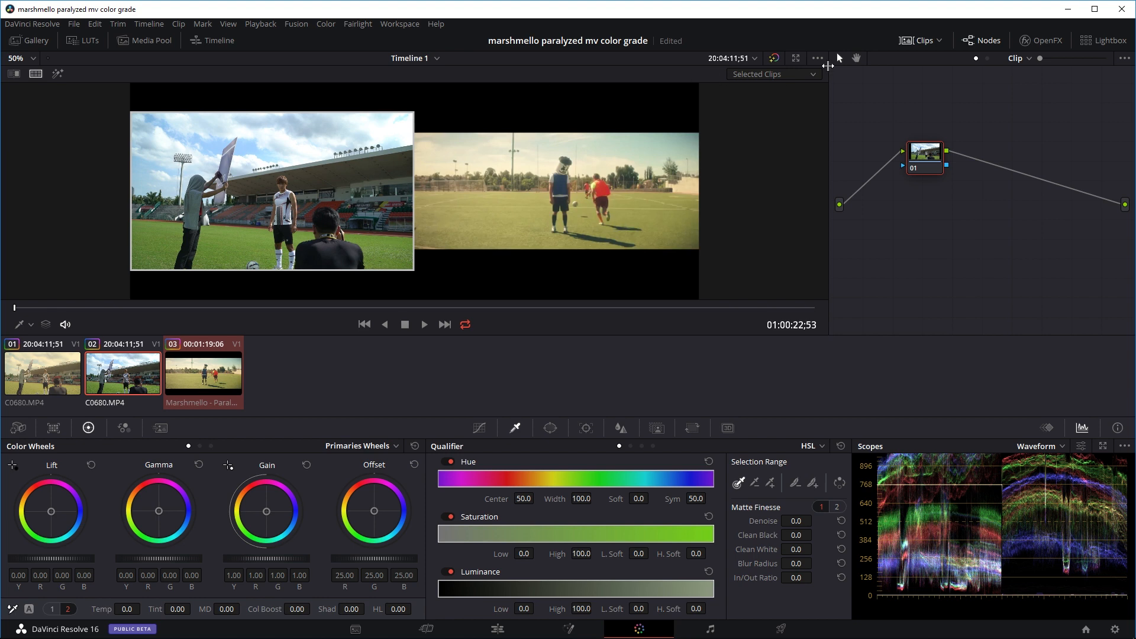
Step: Hide the clip thumbnails to enlarge the viewer and set the scopes to Waveform
{"action": "left_click", "coordinate": [934, 44]}
{"action": "left_click", "coordinate": [932, 45]}
{"action": "left_click", "coordinate": [921, 40]}
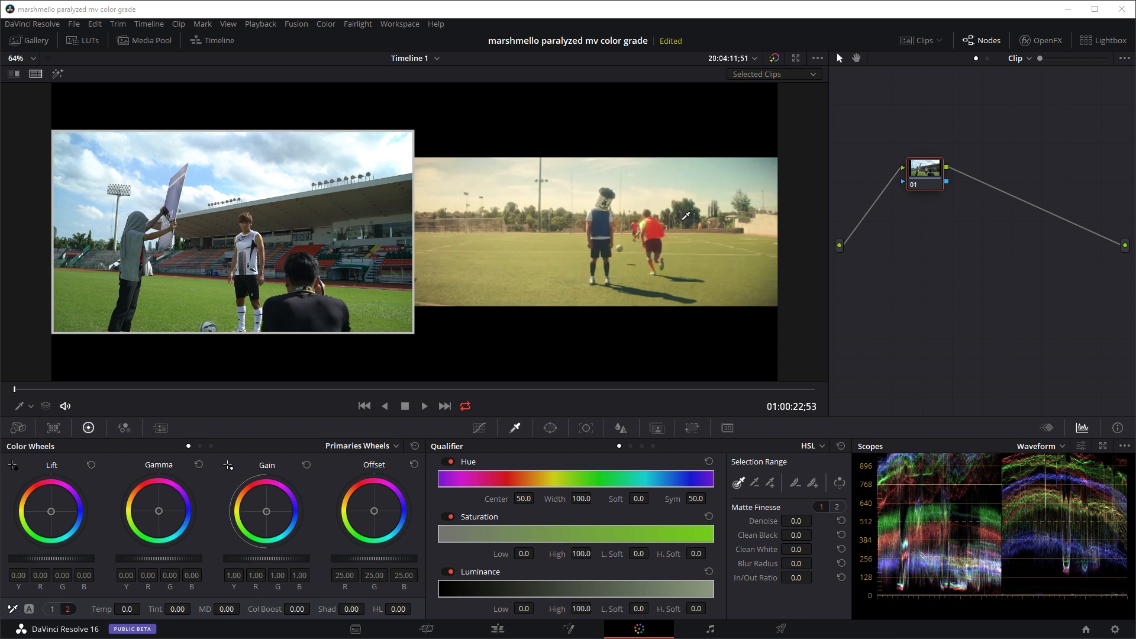
{"action": "left_click", "coordinate": [1054, 449]}
{"action": "left_click", "coordinate": [1057, 477]}
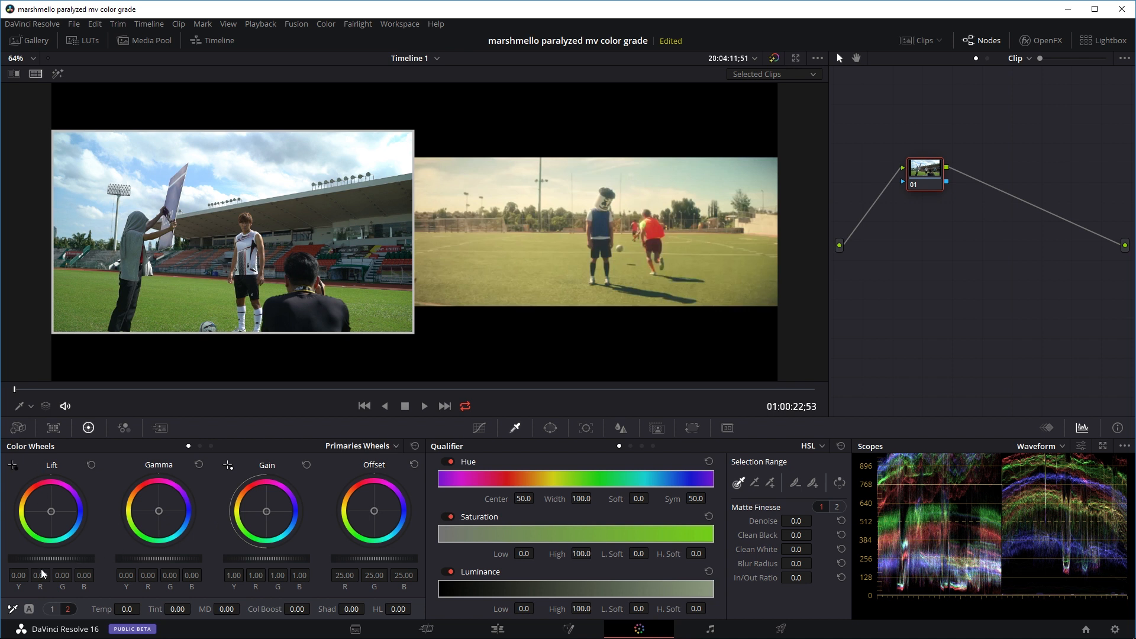
Step: Balance the ungraded clip's contrast in node 01 with master Lift 0.02, Gamma 0.13 and Gain 0.89
{"action": "left_click_drag", "start_coordinate": [43, 561], "coordinate": [64, 561]}
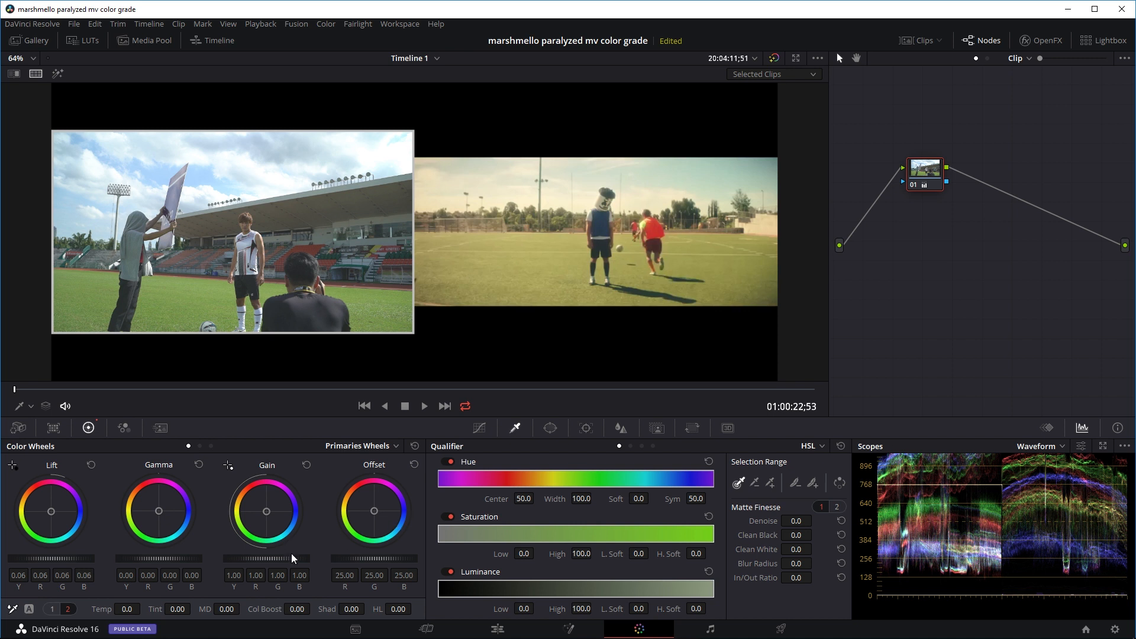
{"action": "left_click_drag", "start_coordinate": [291, 556], "coordinate": [261, 556]}
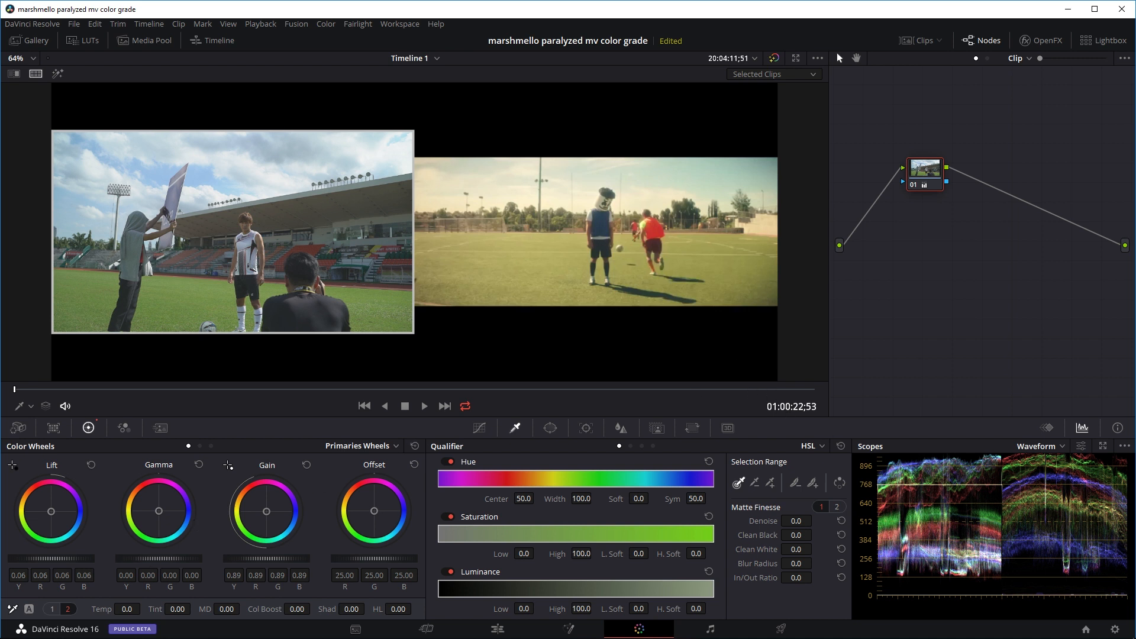
{"action": "left_click_drag", "start_coordinate": [158, 558], "coordinate": [193, 558]}
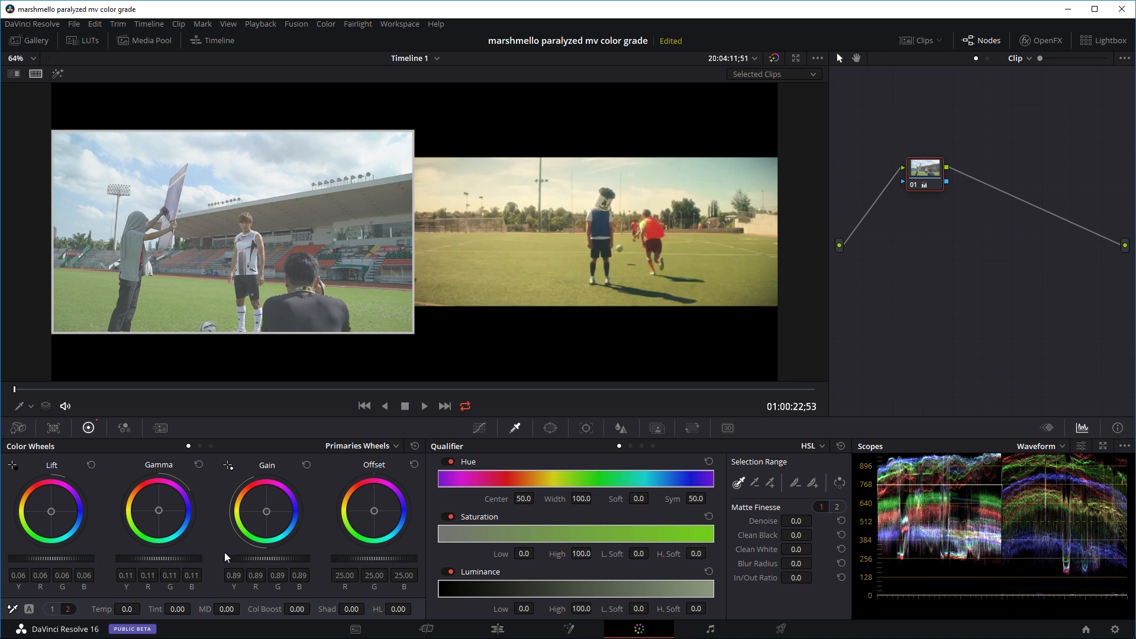
{"action": "left_click_drag", "start_coordinate": [83, 553], "coordinate": [72, 552]}
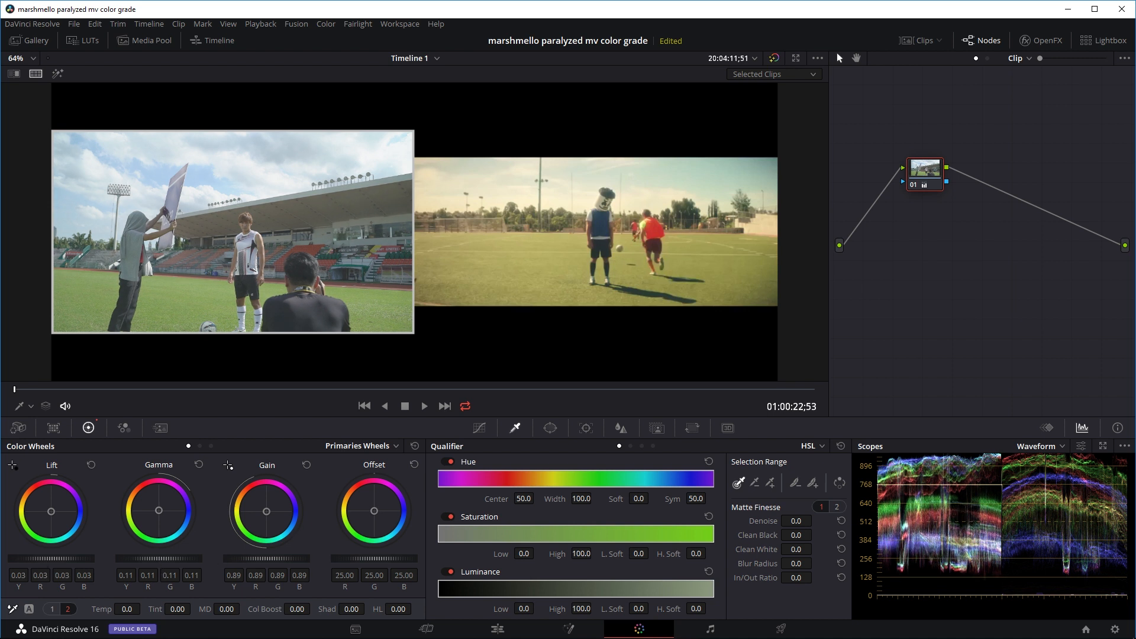
{"action": "left_click_drag", "start_coordinate": [158, 558], "coordinate": [170, 558]}
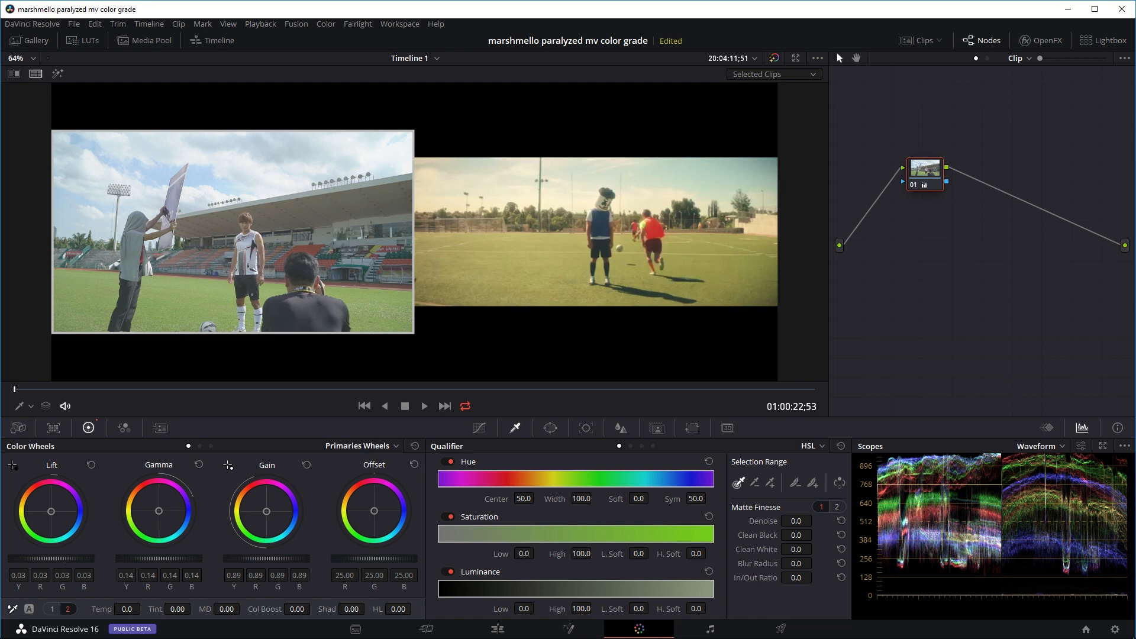
{"action": "left_click_drag", "start_coordinate": [51, 558], "coordinate": [46, 558]}
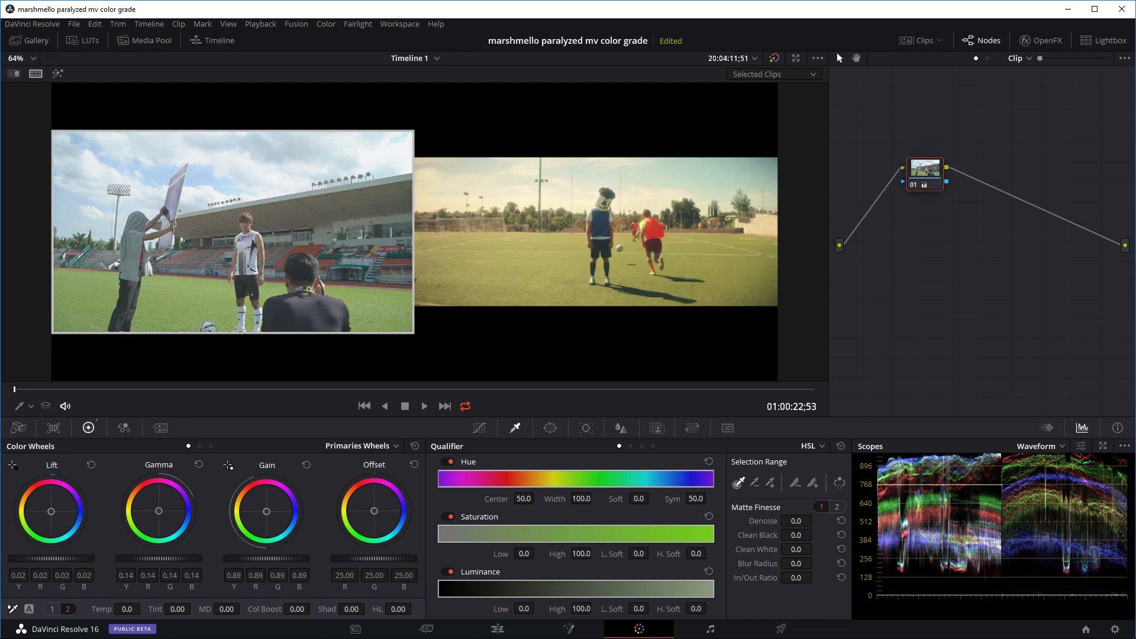
{"action": "left_click_drag", "start_coordinate": [158, 558], "coordinate": [157, 558]}
Step: Add a serial node after node 01, warm its Gain to Y 0.99, R 1.10, G 0.99, B 0.76, and compare it off and on
{"action": "left_click_drag", "start_coordinate": [926, 180], "coordinate": [910, 185]}
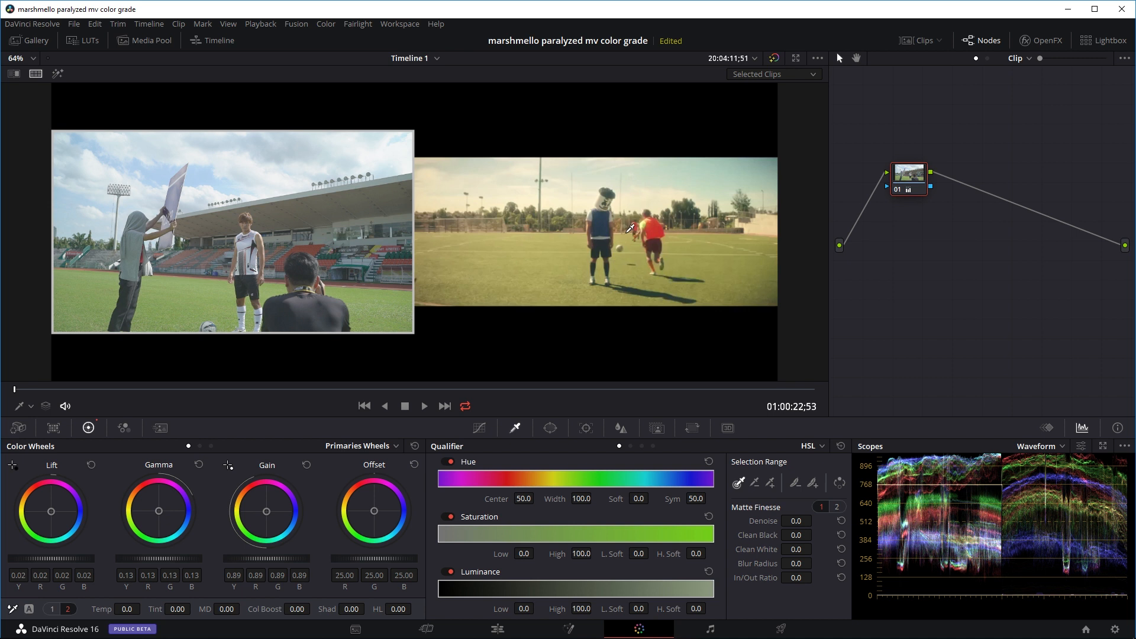
{"action": "key", "text": "alt+s"}
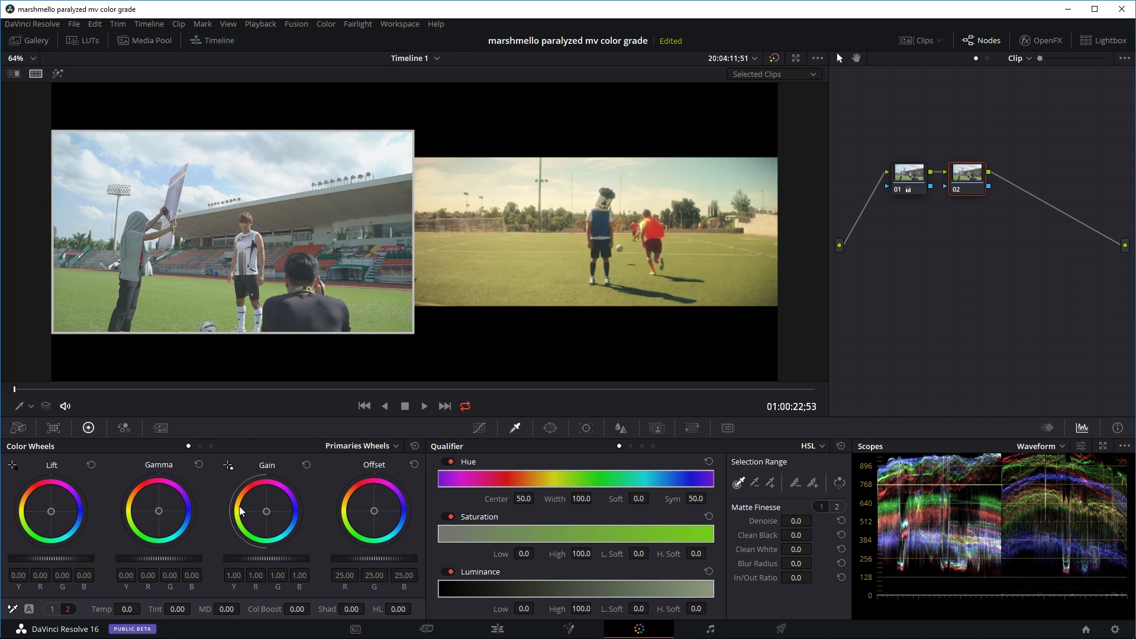
{"action": "left_click_drag", "start_coordinate": [263, 510], "coordinate": [238, 503]}
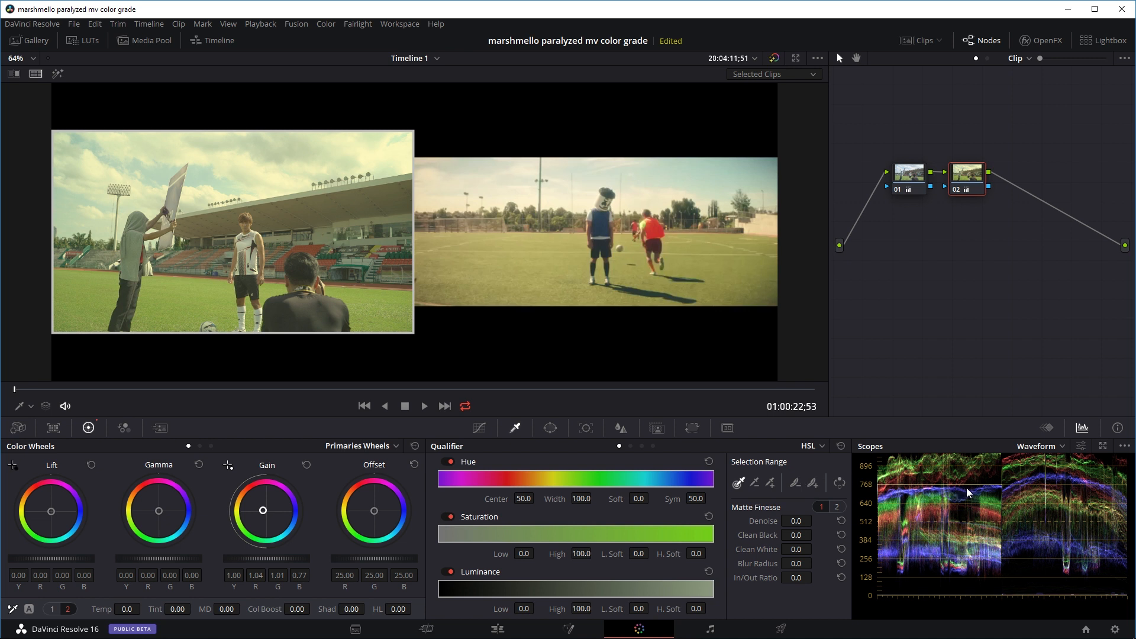
{"action": "left_click_drag", "start_coordinate": [264, 510], "coordinate": [262, 511]}
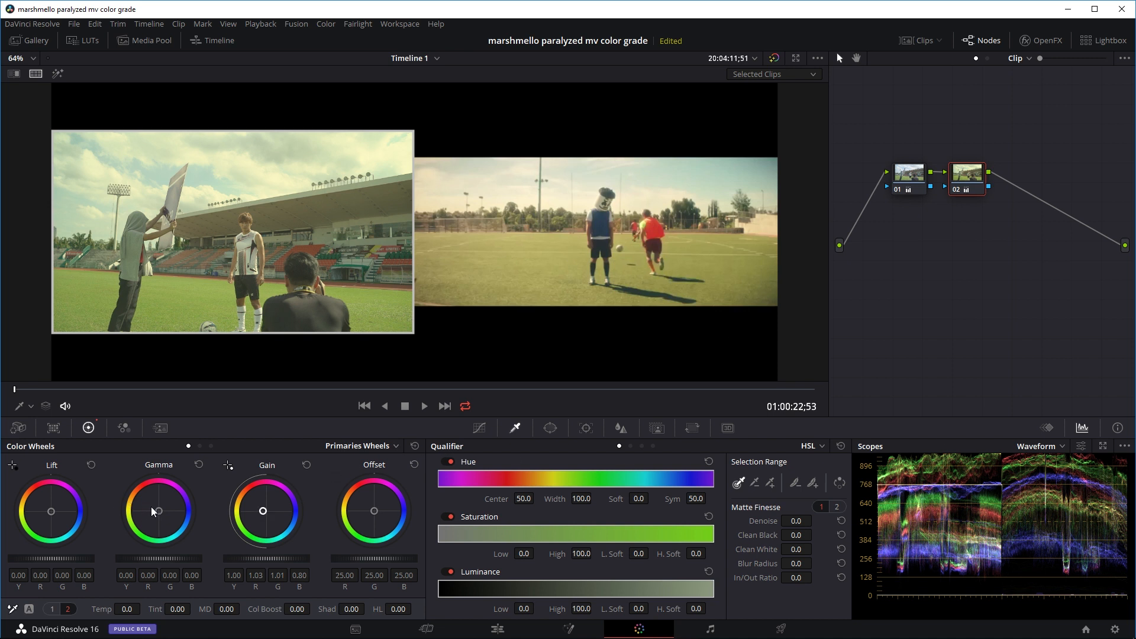
{"action": "left_click_drag", "start_coordinate": [262, 513], "coordinate": [263, 510]}
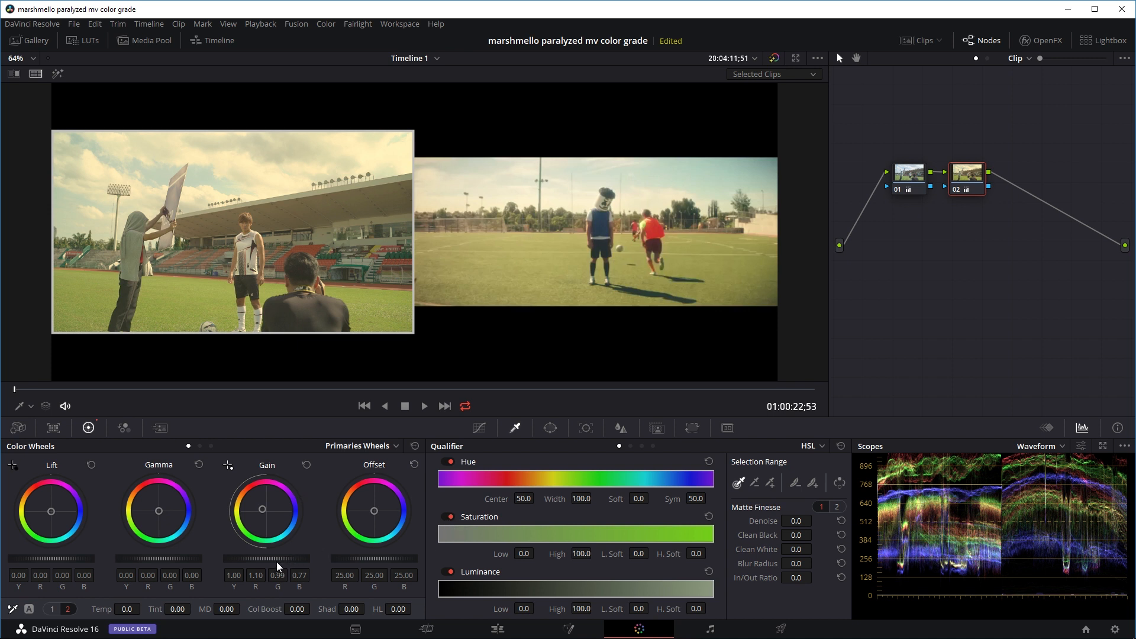
{"action": "left_click_drag", "start_coordinate": [276, 561], "coordinate": [278, 561]}
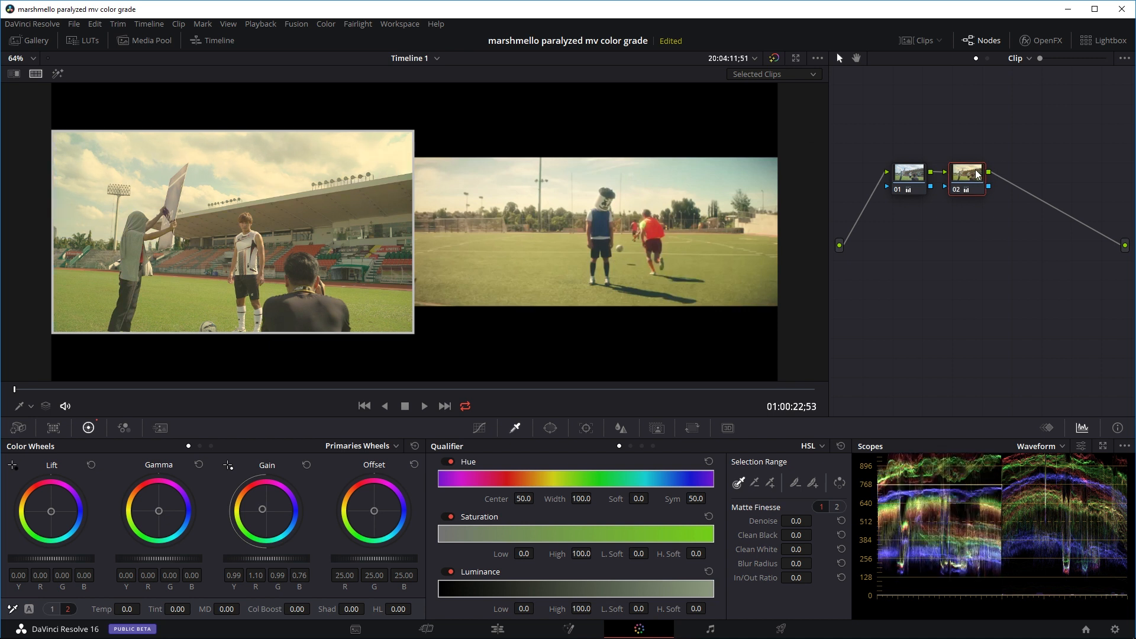
{"action": "key", "text": "ctrl+d"}
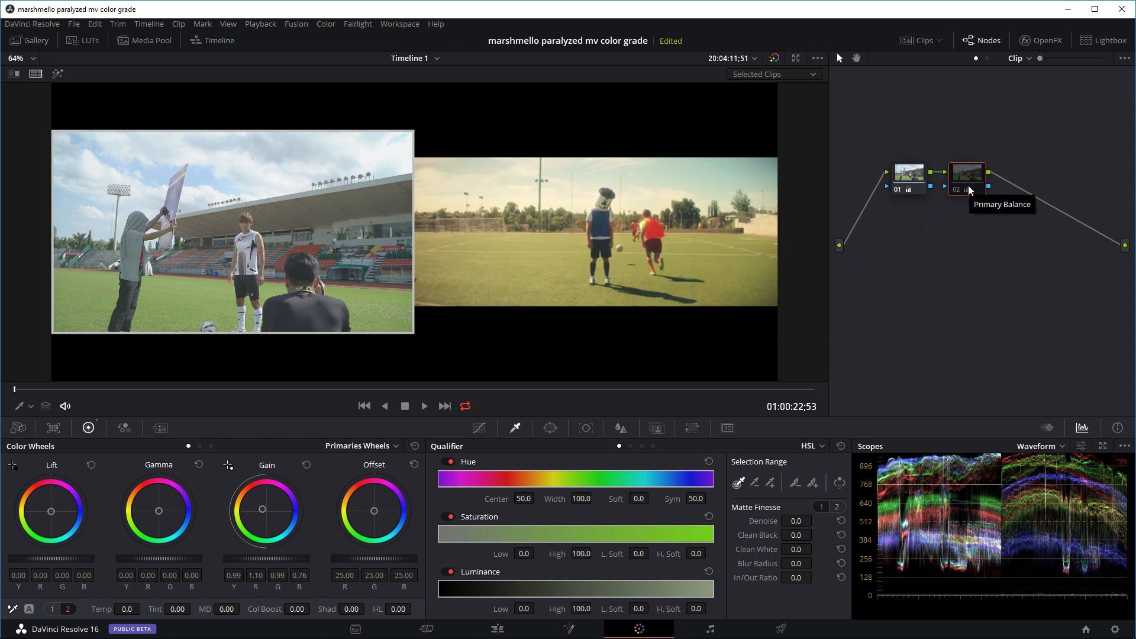
{"action": "key", "text": "ctrl+d"}
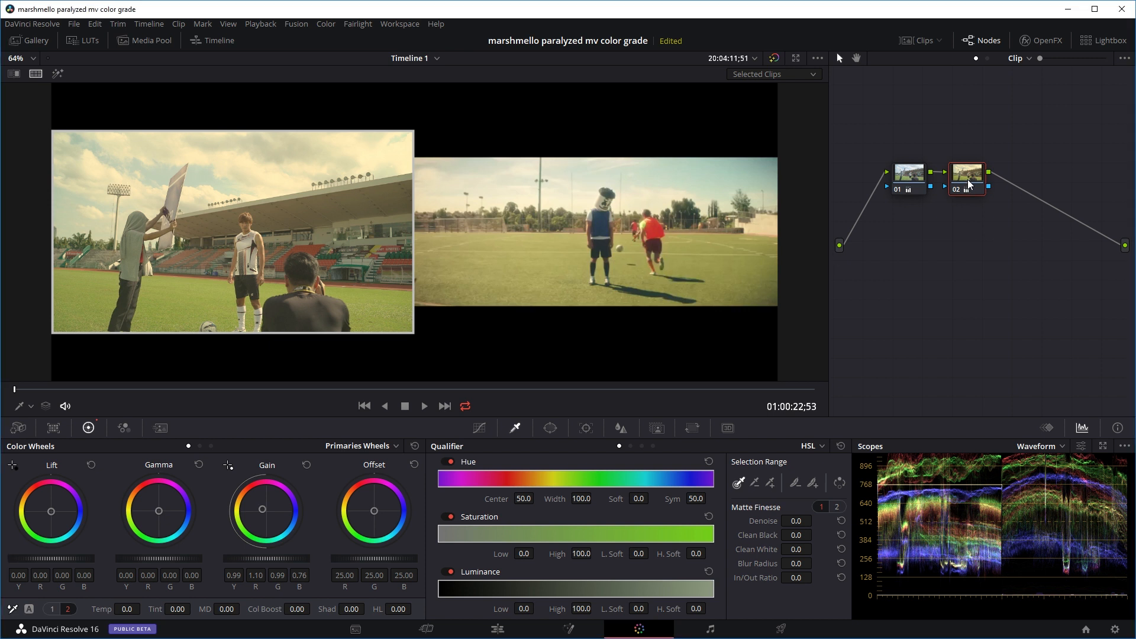
Step: Add a serial node after node 02 and, between two anchor points on its Hue Vs Hue curve, rotate the greens by 6.43 at input hue 345.10
{"action": "key", "text": "alt+s"}
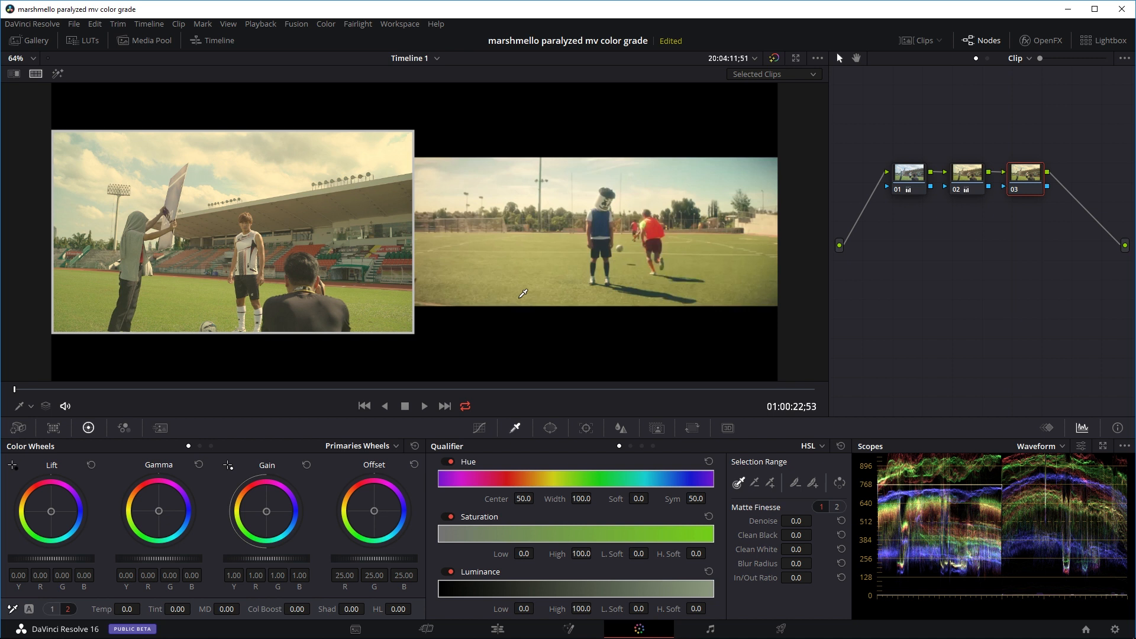
{"action": "left_click", "coordinate": [479, 428]}
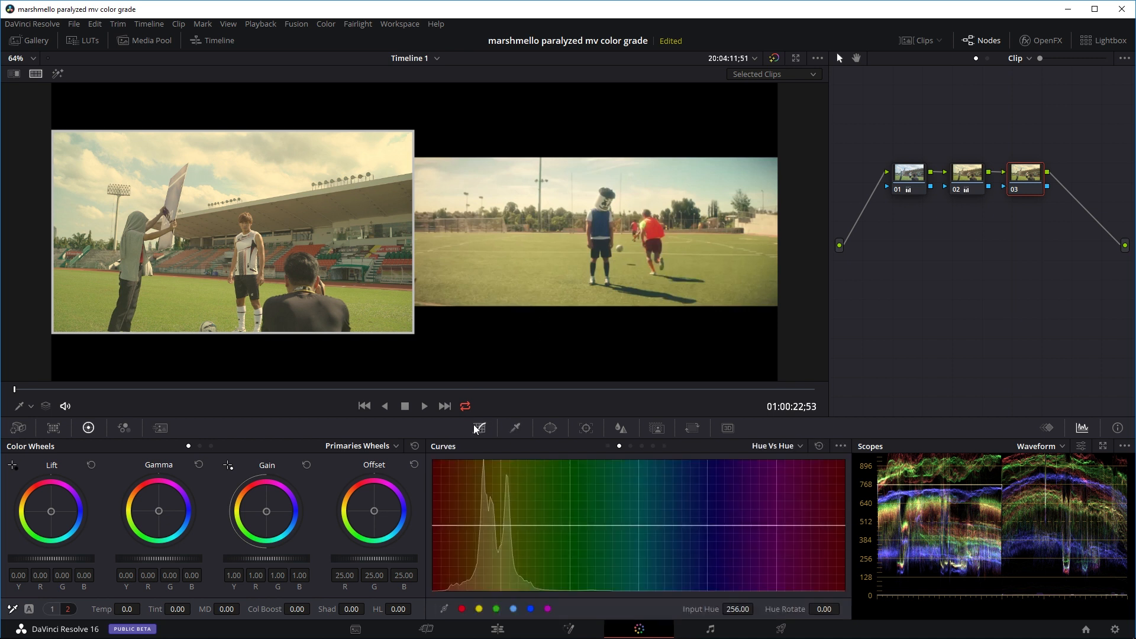
{"action": "left_click", "coordinate": [768, 449]}
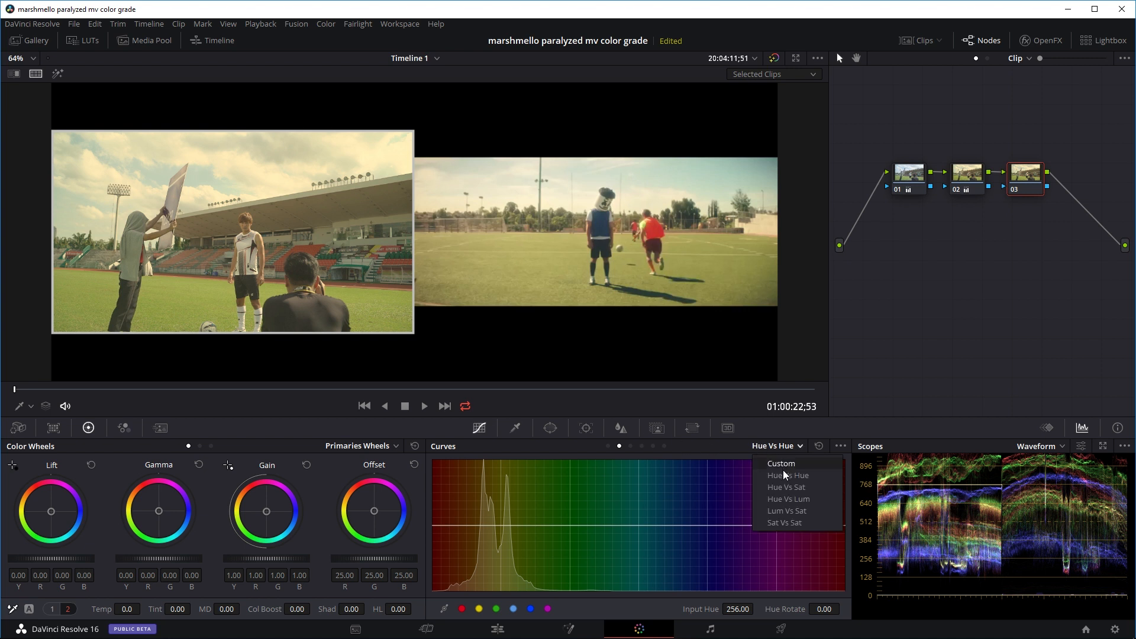
{"action": "left_click", "coordinate": [783, 472]}
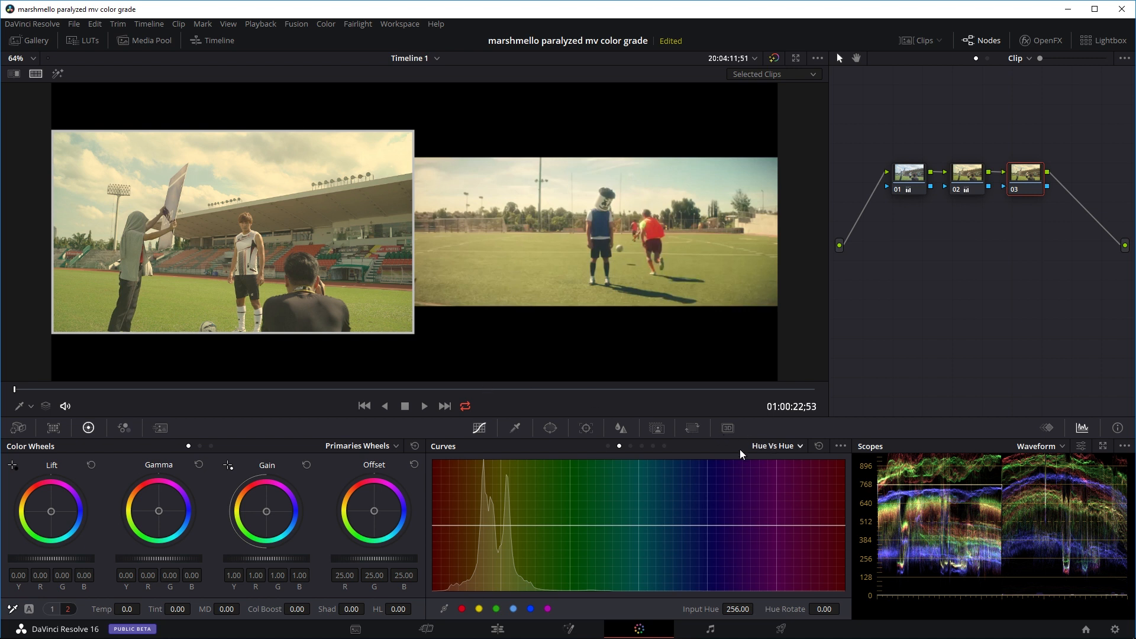
{"action": "left_click", "coordinate": [460, 524]}
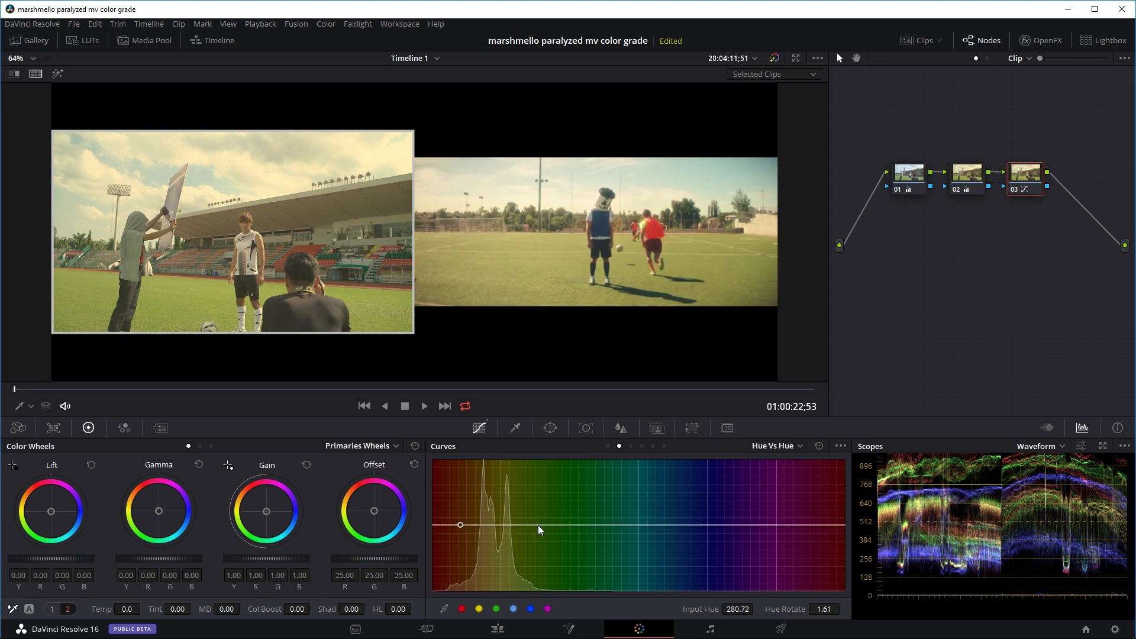
{"action": "left_click", "coordinate": [607, 525]}
{"action": "mouse_move", "coordinate": [529, 523]}
{"action": "left_mouse_down"}
{"action": "mouse_move", "coordinate": [533, 503]}
{"action": "mouse_move", "coordinate": [535, 523]}
{"action": "left_mouse_up"}
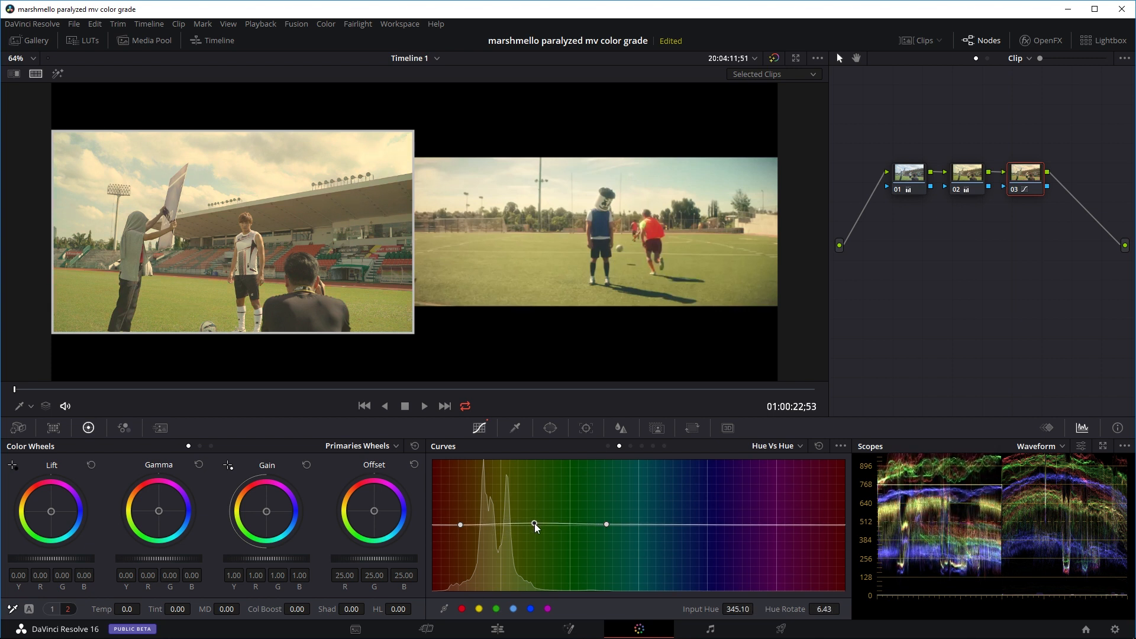
Step: Set the scopes to Vectorscope
{"action": "left_click", "coordinate": [1041, 448]}
{"action": "left_click", "coordinate": [1050, 489]}
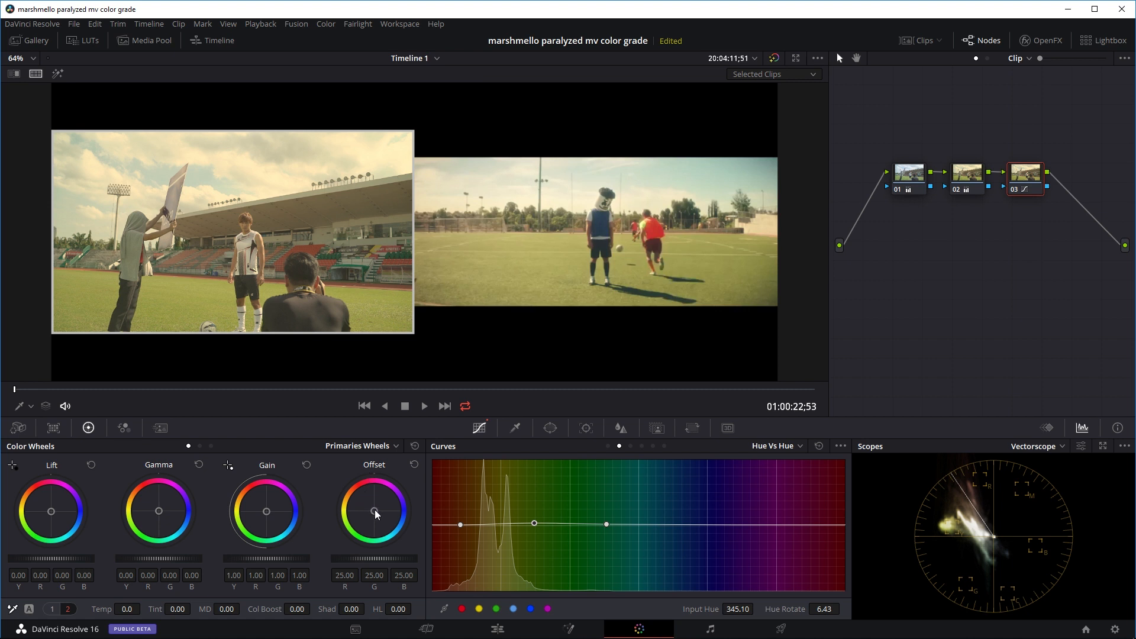
Step: Push node 03's Offset toward magenta, green and a slight tint to compare the vectorscope's response, resetting the primary wheels
{"action": "left_click_drag", "start_coordinate": [375, 511], "coordinate": [386, 499]}
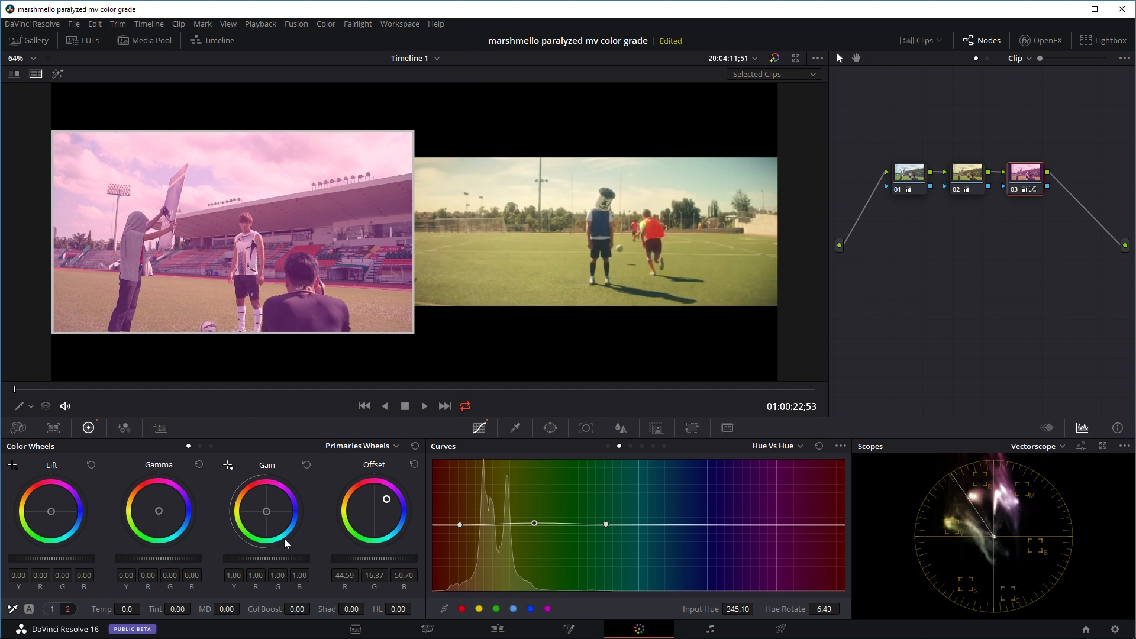
{"action": "left_click_drag", "start_coordinate": [387, 500], "coordinate": [370, 526]}
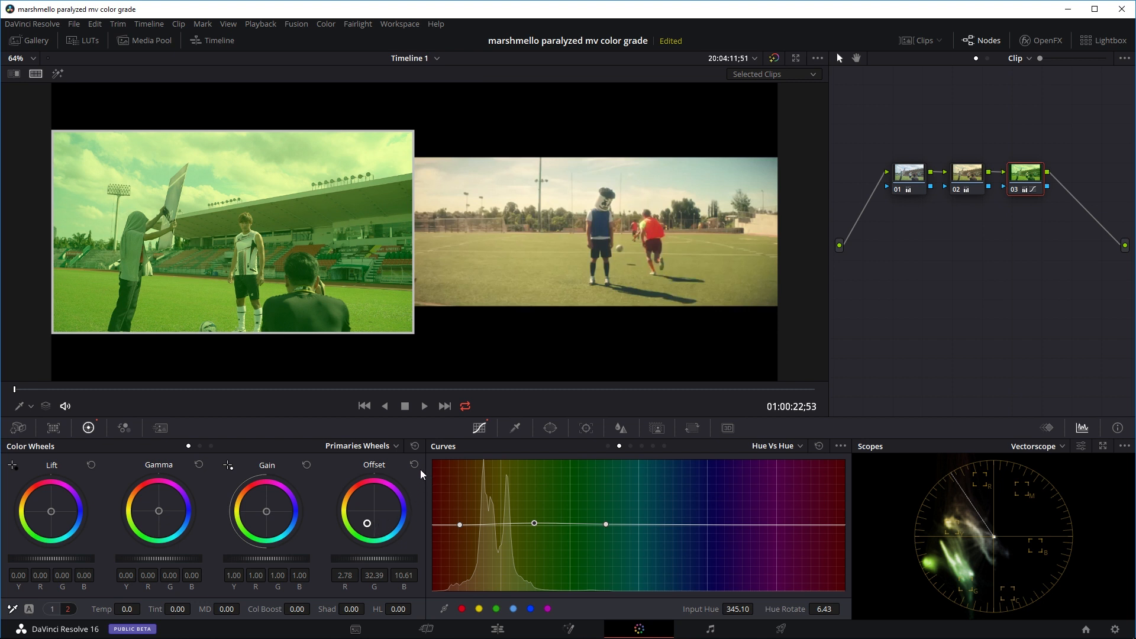
{"action": "left_click", "coordinate": [415, 447]}
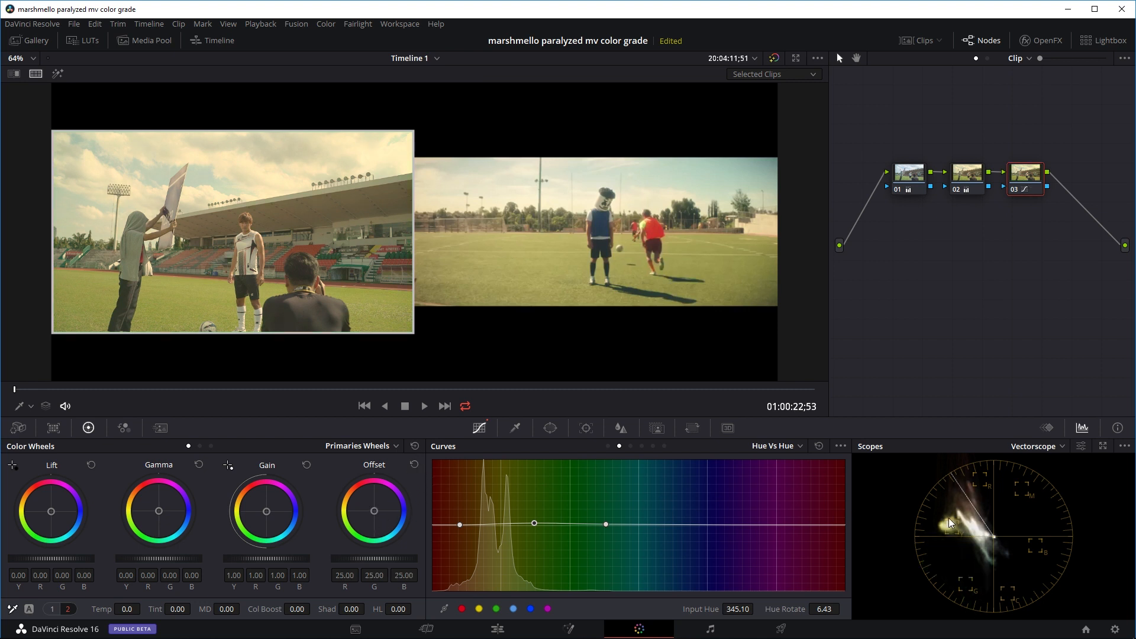
{"action": "left_click_drag", "start_coordinate": [264, 509], "coordinate": [265, 510]}
{"action": "left_click", "coordinate": [414, 448]}
{"action": "left_click_drag", "start_coordinate": [377, 506], "coordinate": [375, 510]}
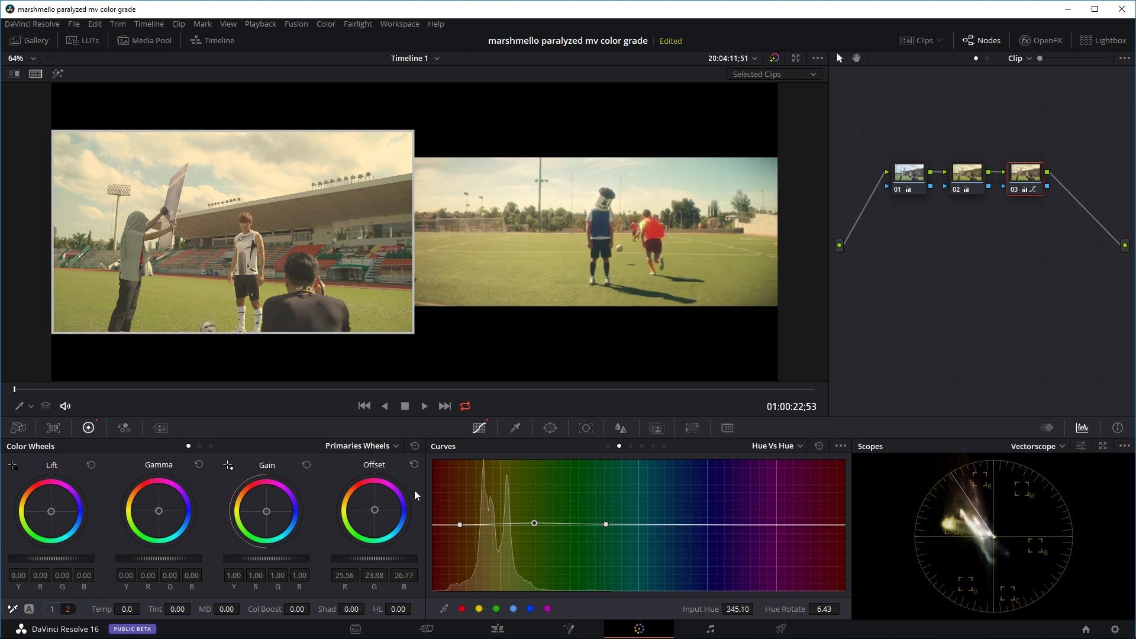
{"action": "left_click", "coordinate": [414, 447]}
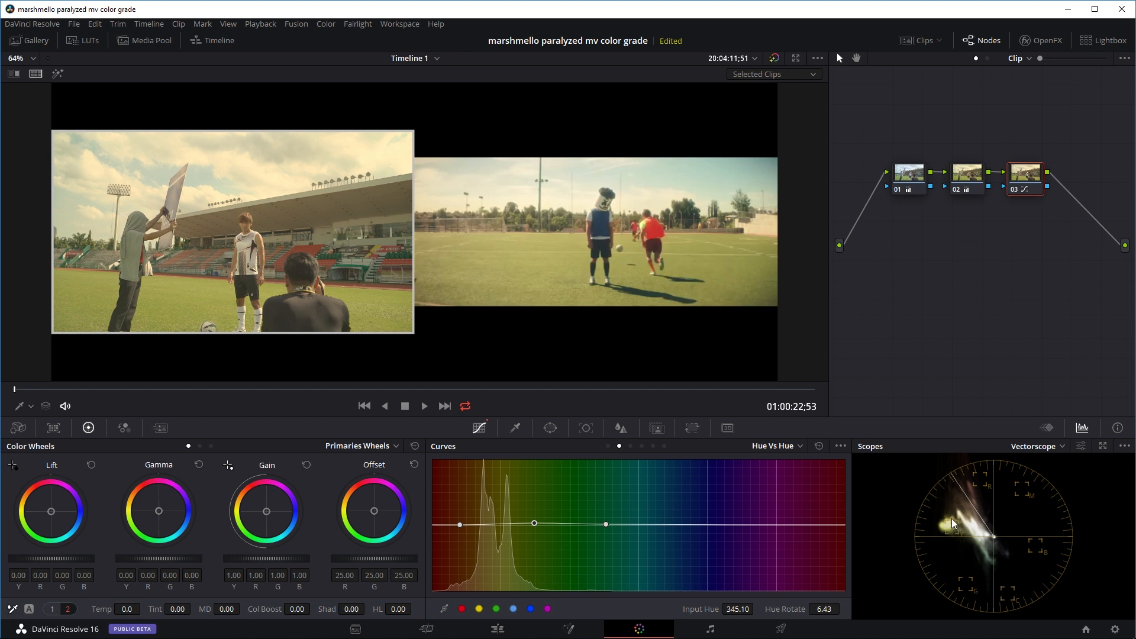
Step: Raise the green point's Hue Rotate to 12.86 and, on the Hue Vs Sat curve, lower green saturation to 0.88 between two anchor points
{"action": "left_click_drag", "start_coordinate": [535, 524], "coordinate": [535, 521]}
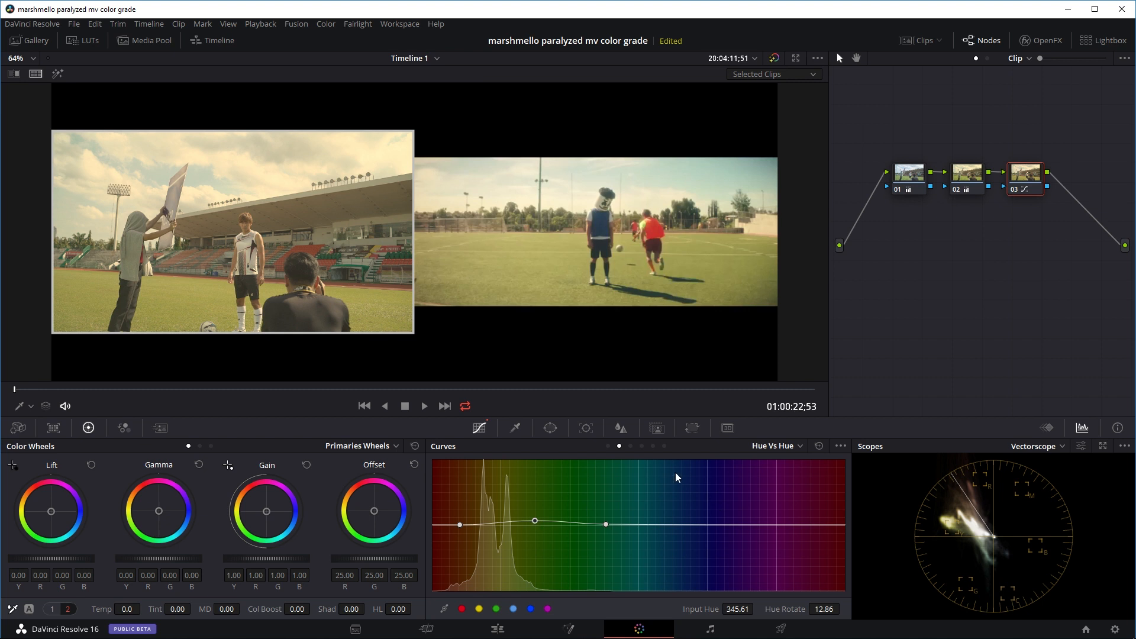
{"action": "left_click", "coordinate": [790, 449]}
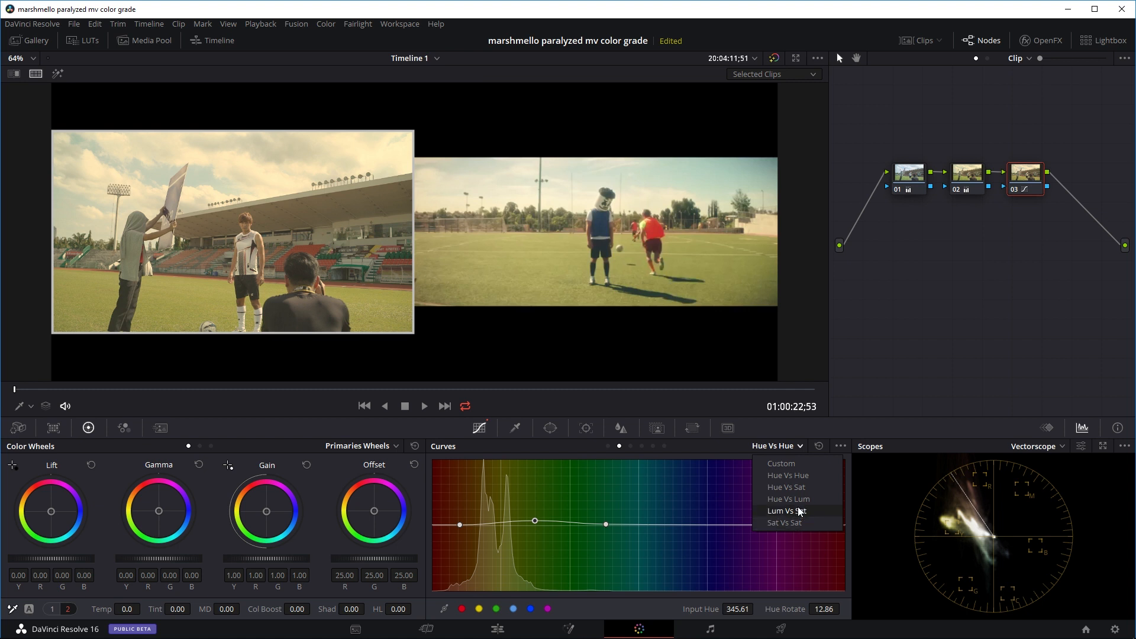
{"action": "left_click", "coordinate": [799, 488]}
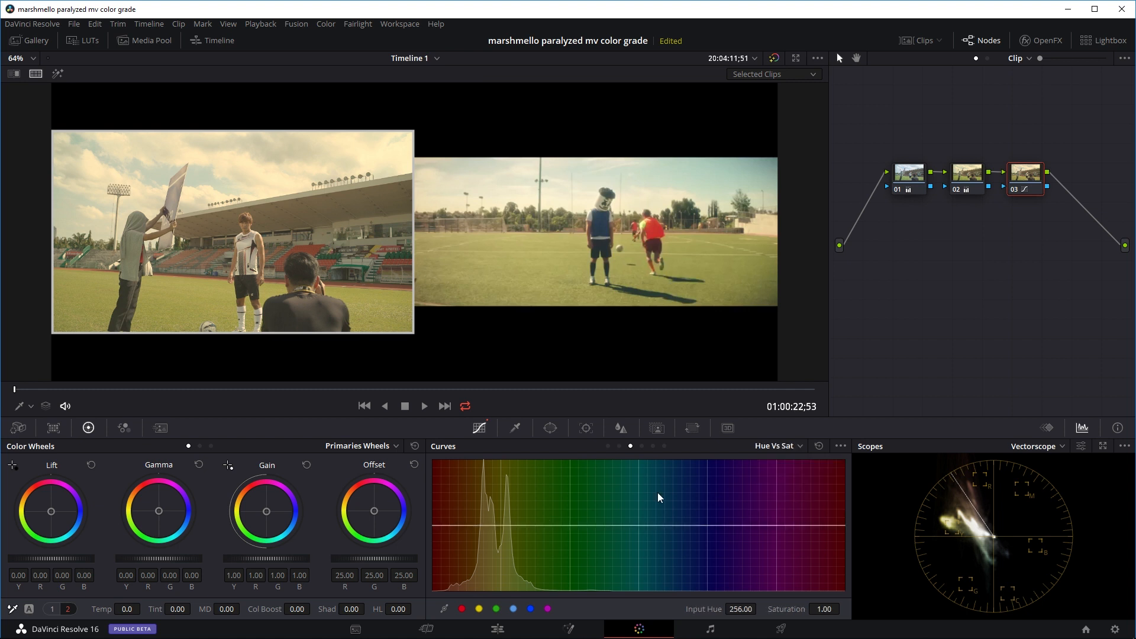
{"action": "left_click", "coordinate": [459, 525]}
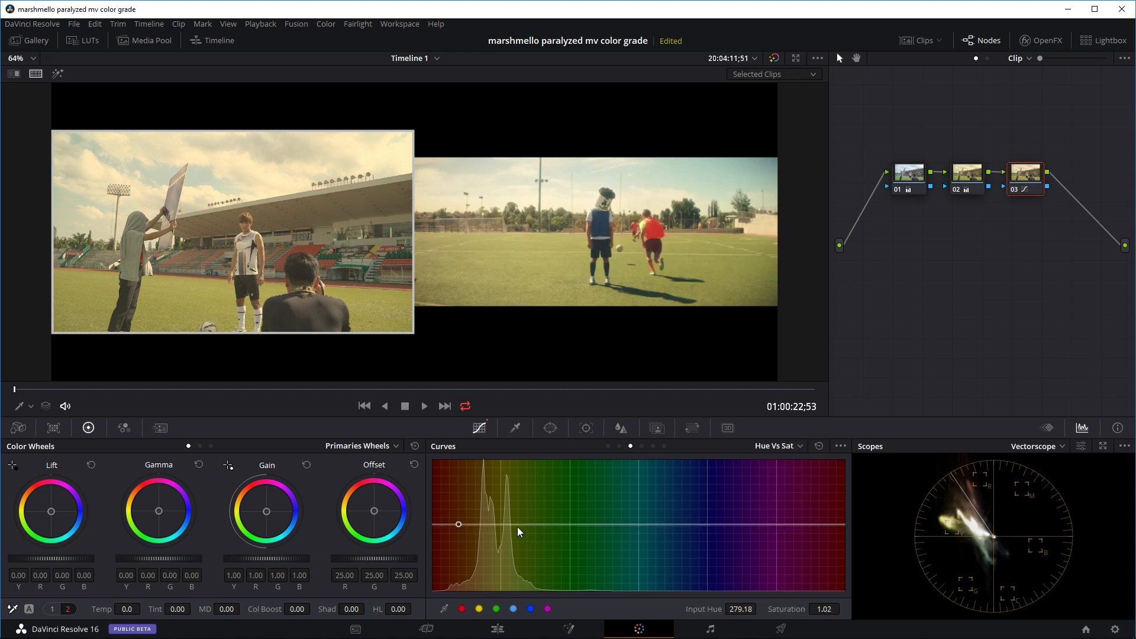
{"action": "right_click", "coordinate": [468, 525]}
{"action": "left_click", "coordinate": [458, 525]}
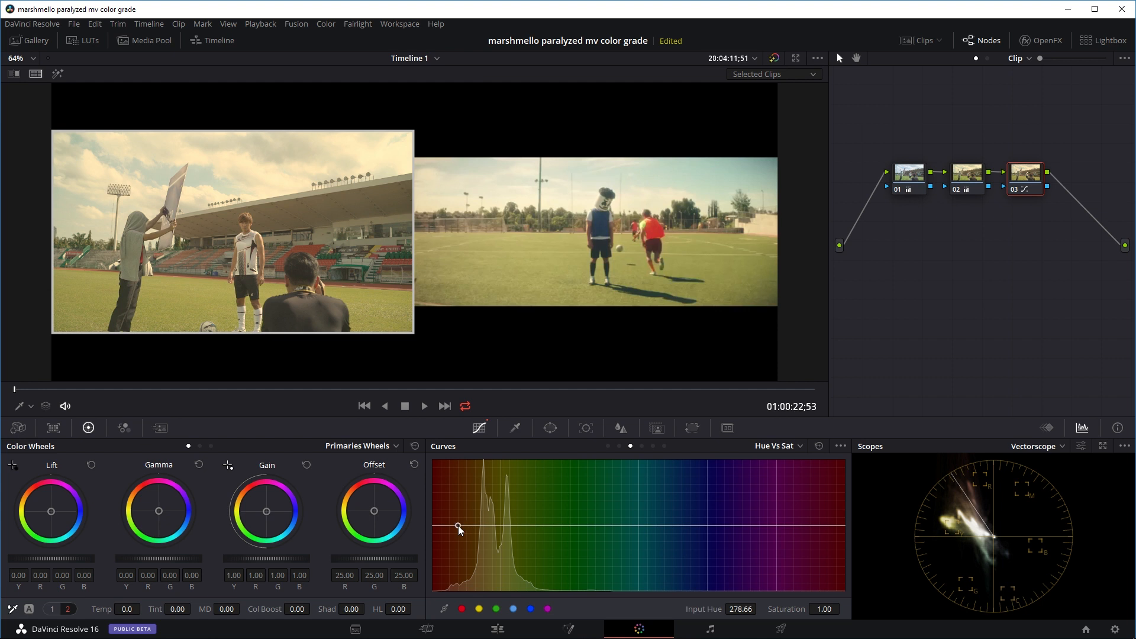
{"action": "left_click", "coordinate": [602, 527]}
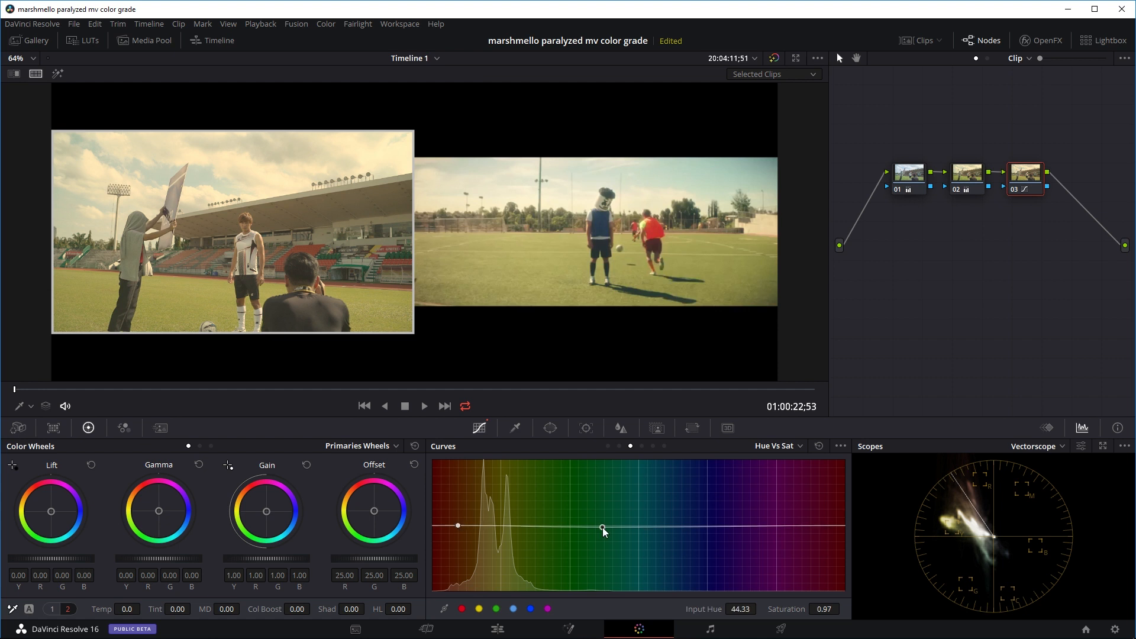
{"action": "left_click", "coordinate": [535, 528]}
{"action": "left_click_drag", "start_coordinate": [536, 532], "coordinate": [540, 560]}
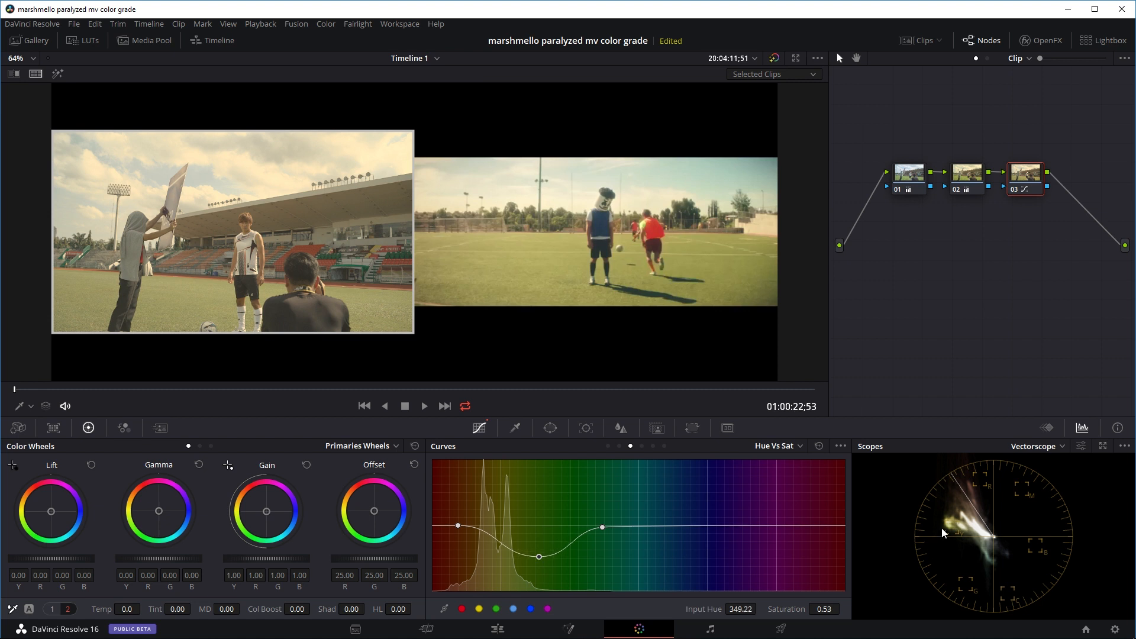
{"action": "left_click_drag", "start_coordinate": [539, 557], "coordinate": [531, 532]}
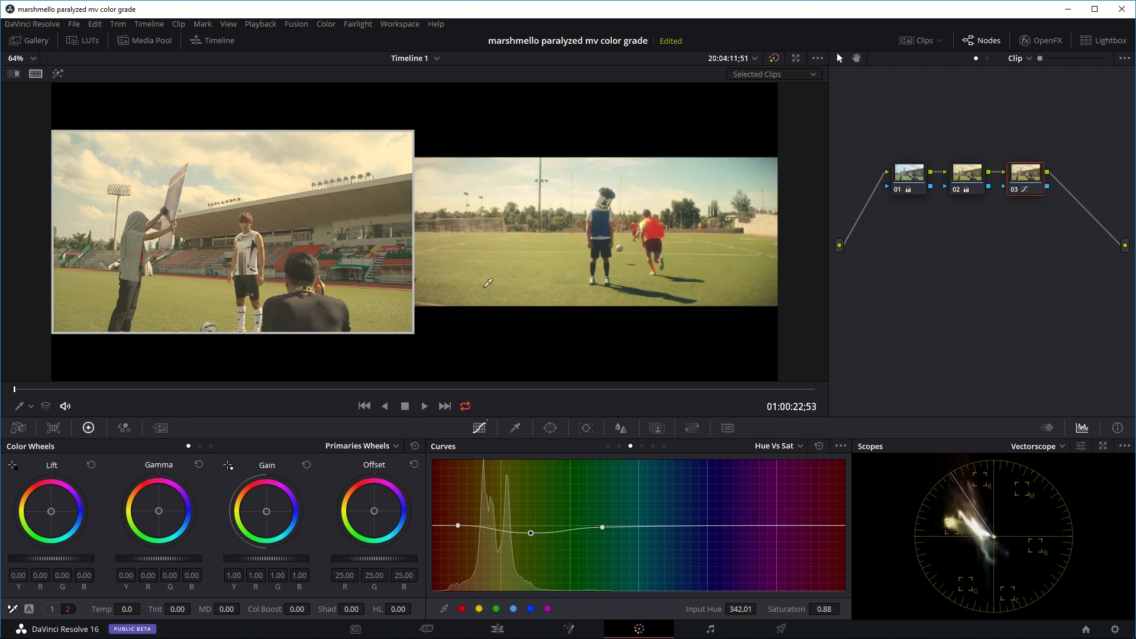
Step: Toggle node 03 off and on twice to compare the grass colour with and without the curve adjustments
{"action": "key", "text": "ctrl+d"}
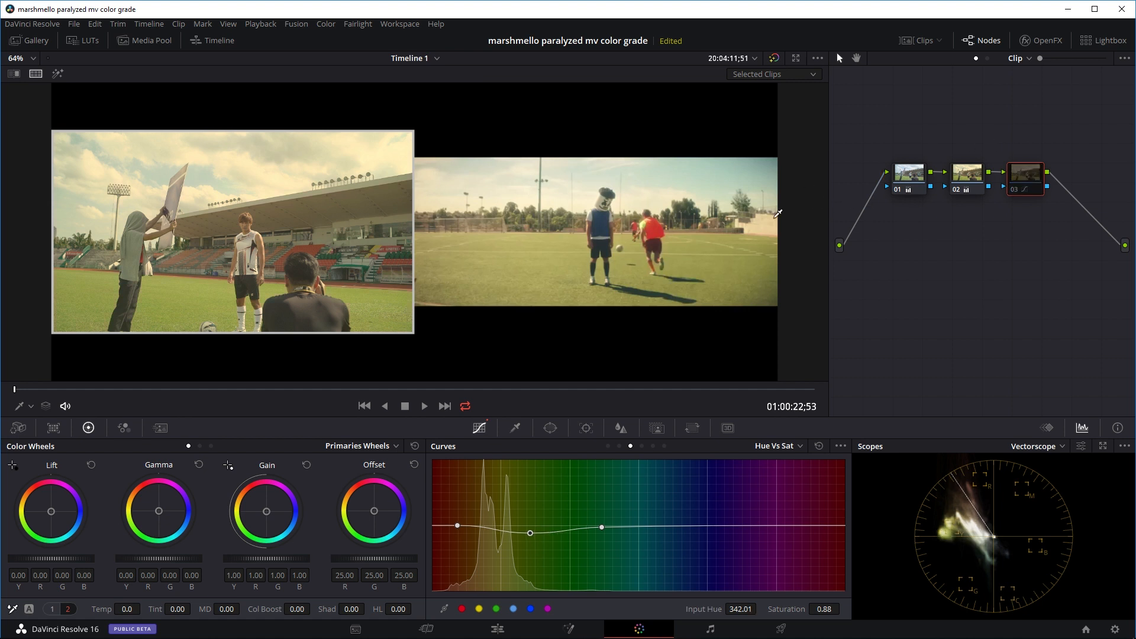
{"action": "key", "text": "ctrl+d"}
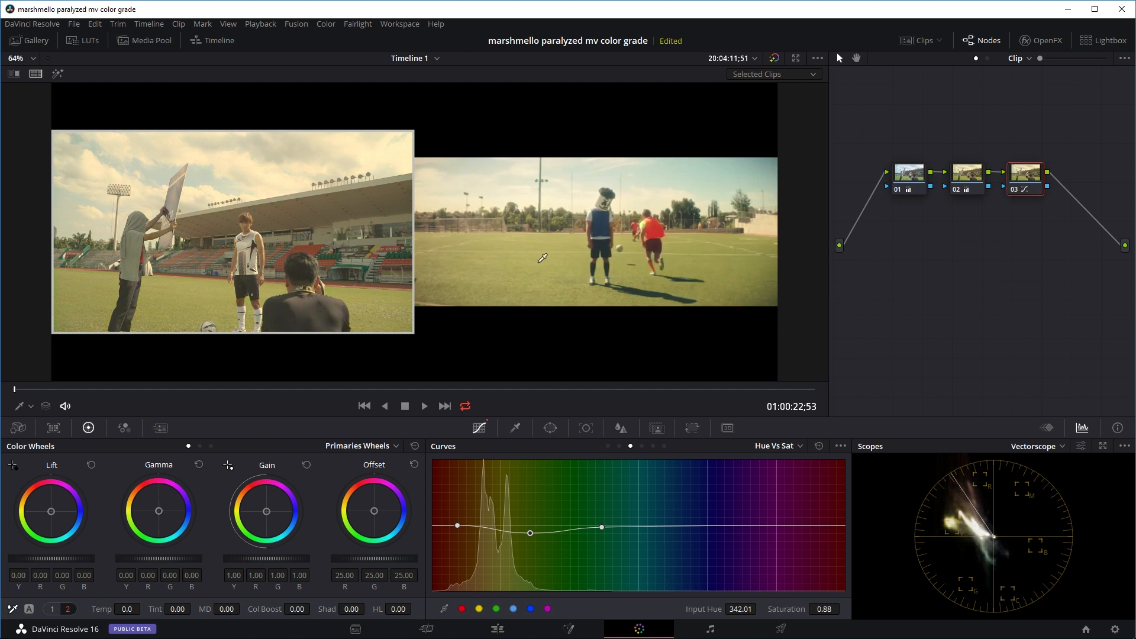
{"action": "key", "text": "ctrl+d"}
{"action": "key", "text": "ctrl+d"}
Step: Shift node 03's Offset toward magenta and blue to examine the vectorscope's movement, and reset the Offset wheel
{"action": "left_click_drag", "start_coordinate": [374, 510], "coordinate": [387, 502]}
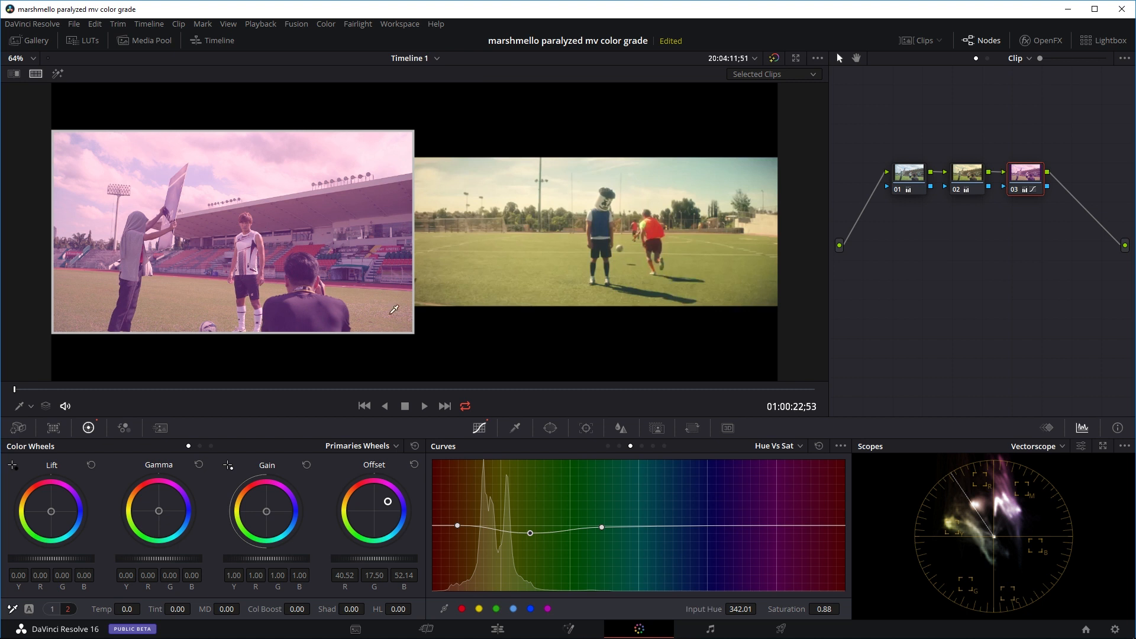
{"action": "left_click_drag", "start_coordinate": [388, 501], "coordinate": [381, 511]}
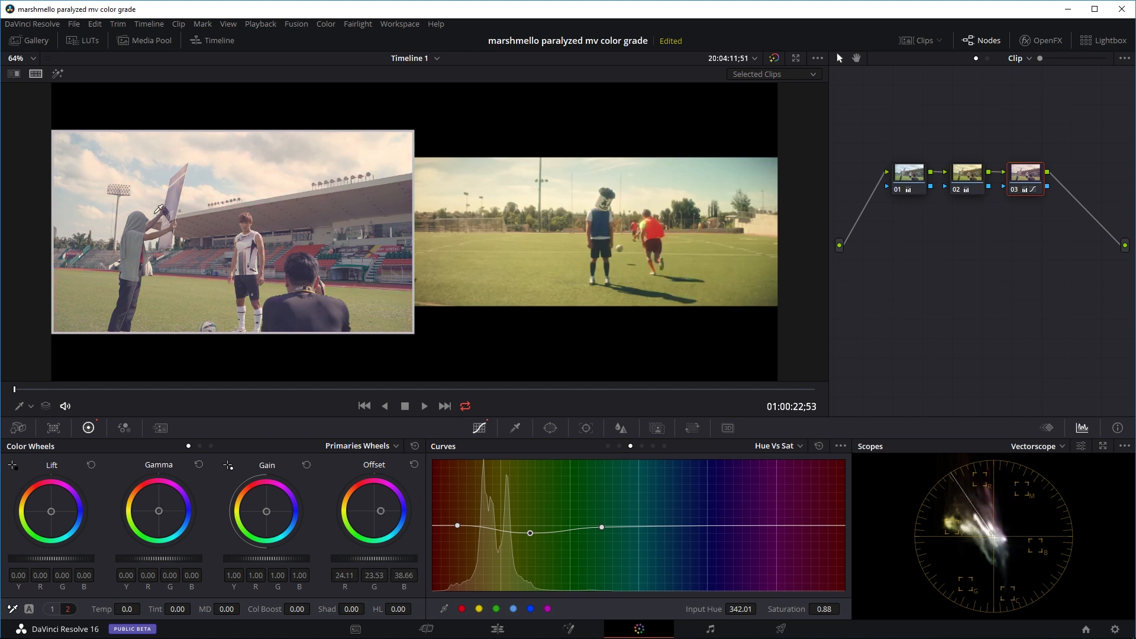
{"action": "left_click", "coordinate": [413, 463]}
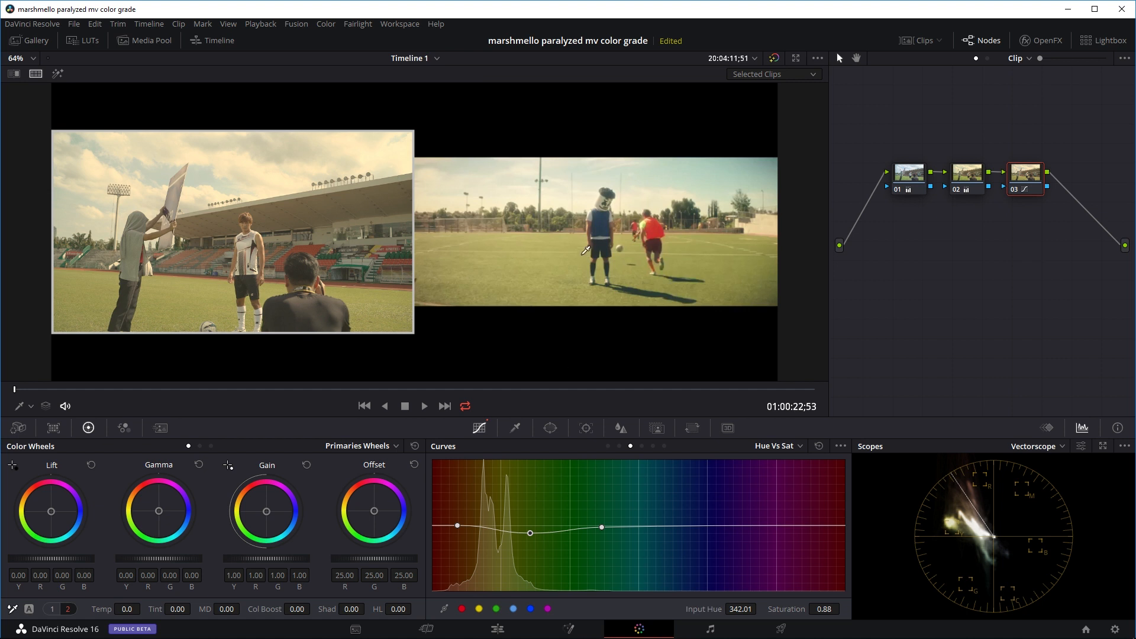
Step: Show the clip thumbnails, select the Marshmello reference clip and sample the standing player's dark shorts with the HSL qualifier
{"action": "scroll", "coordinate": [377, 206], "scroll_direction": "up", "scroll_amount": 1}
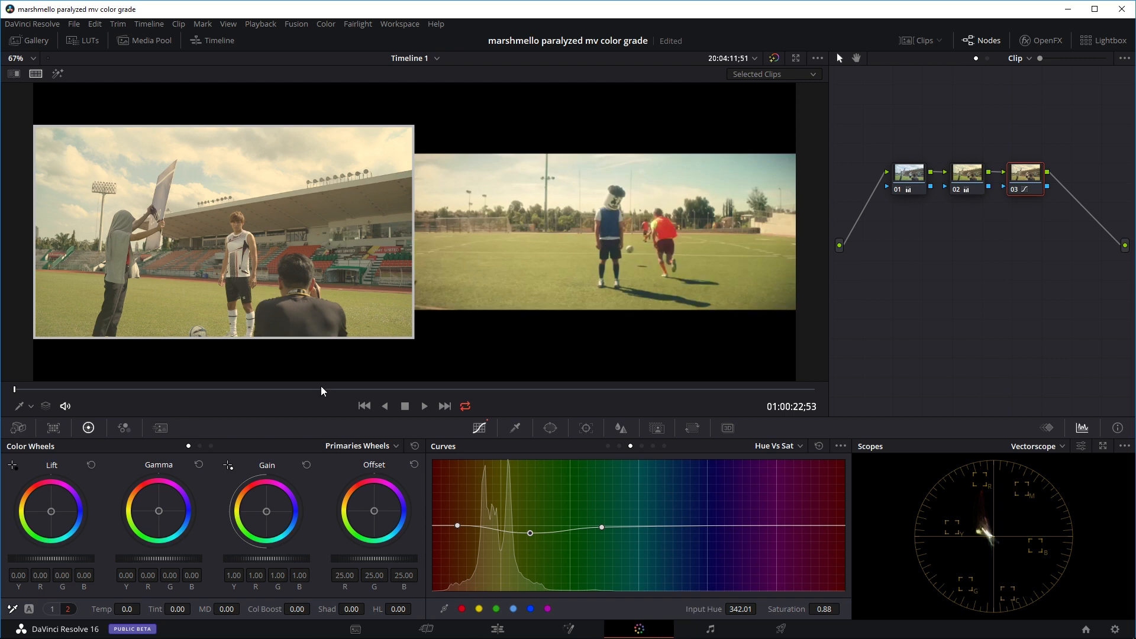
{"action": "left_click", "coordinate": [910, 41]}
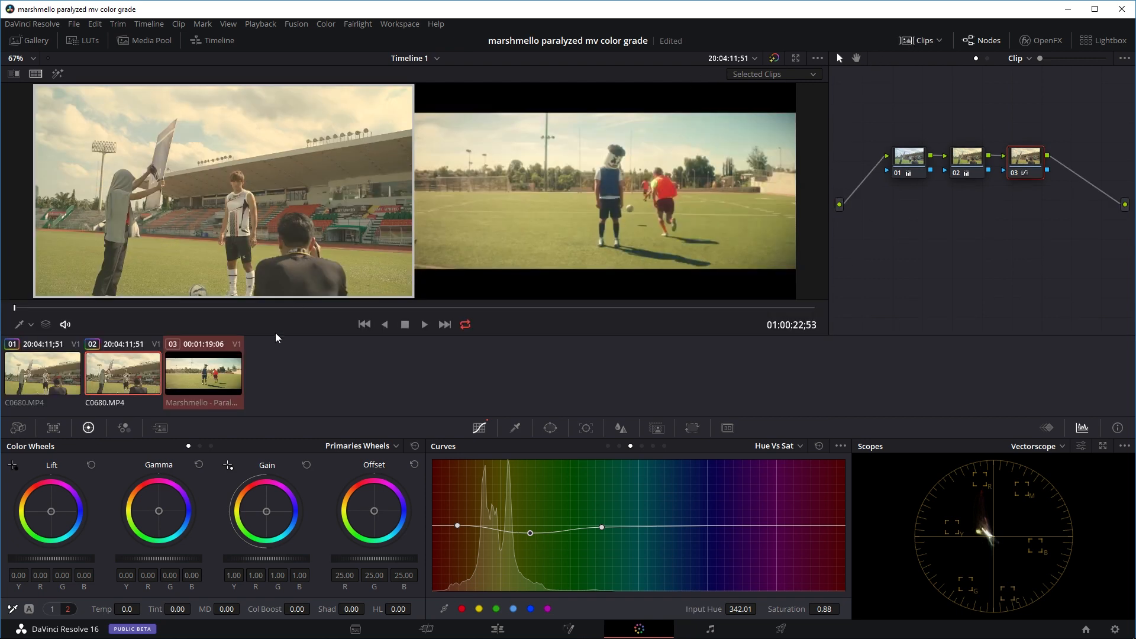
{"action": "left_click", "coordinate": [219, 373]}
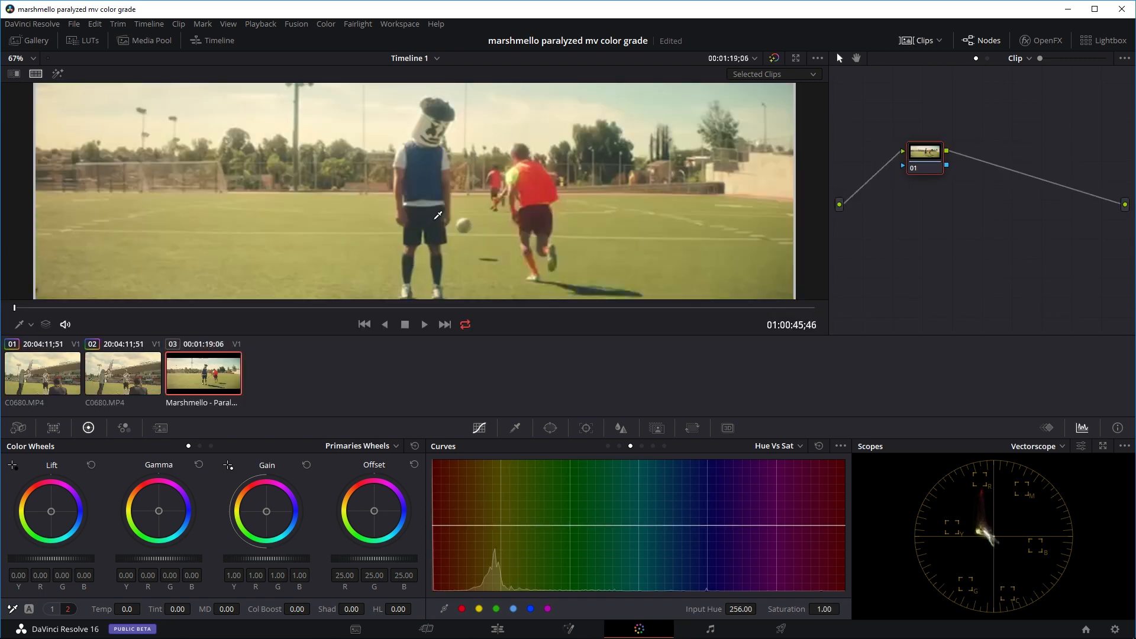
{"action": "left_click", "coordinate": [515, 430]}
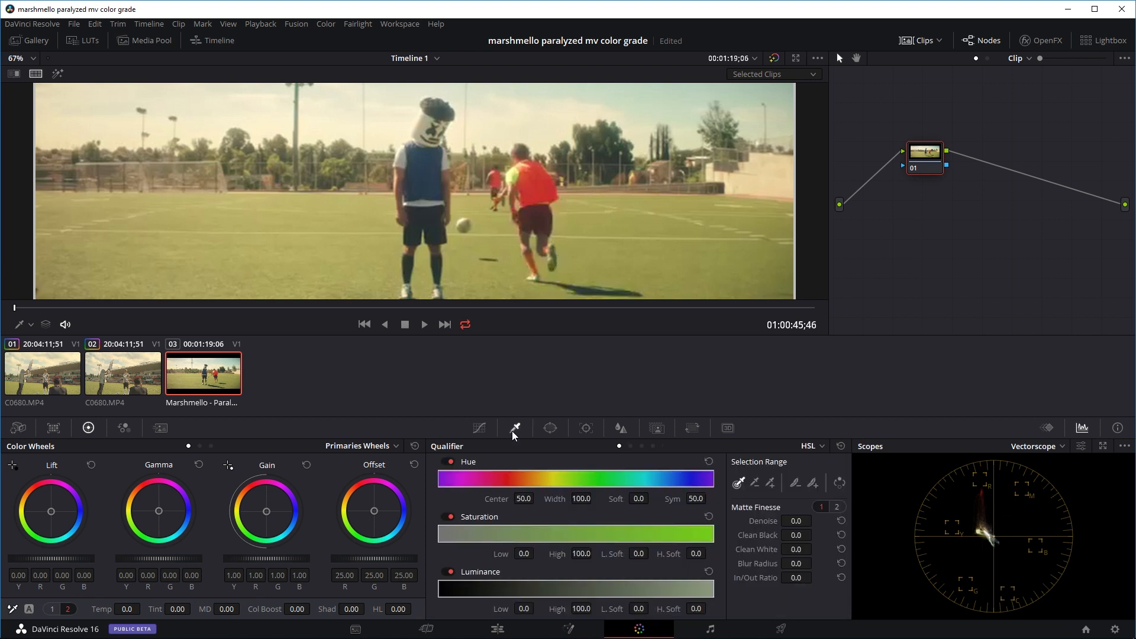
{"action": "left_click", "coordinate": [431, 220]}
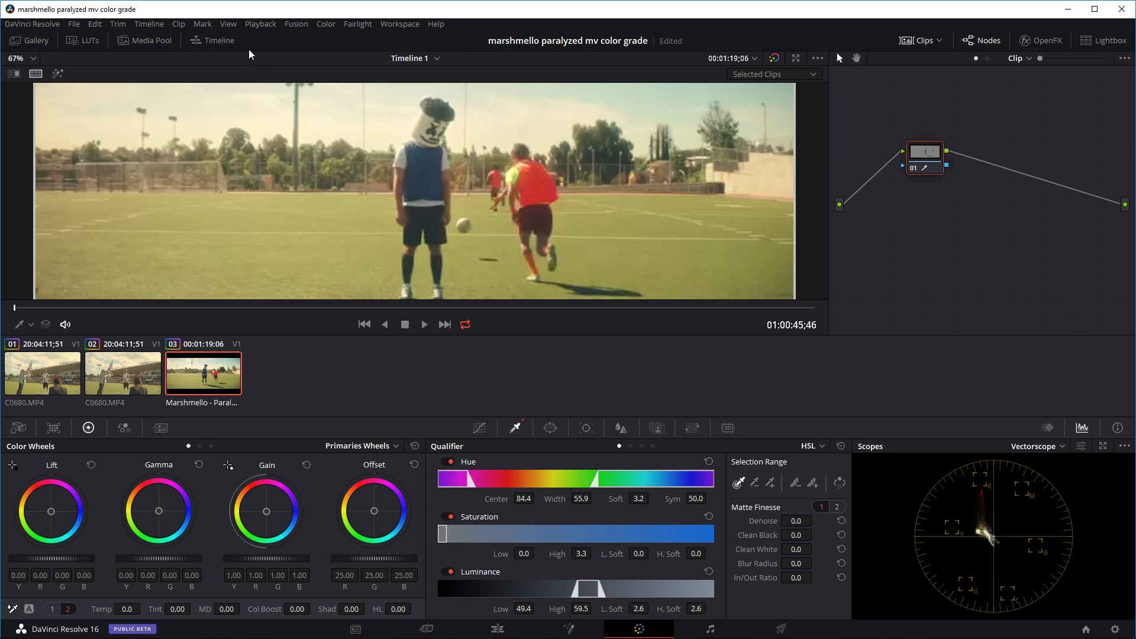
Step: Toggle Highlight on and off to inspect the area isolated by the qualifier in the reference clip, leaving it on
{"action": "left_click", "coordinate": [232, 27]}
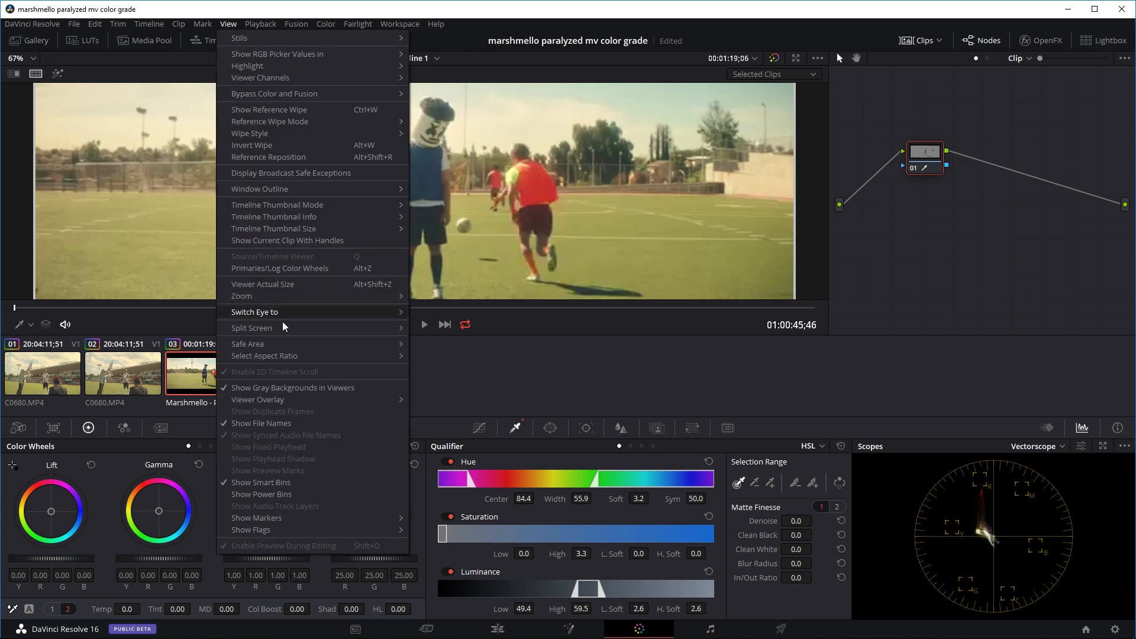
{"action": "mouse_move", "coordinate": [381, 328]}
{"action": "left_click", "coordinate": [421, 328]}
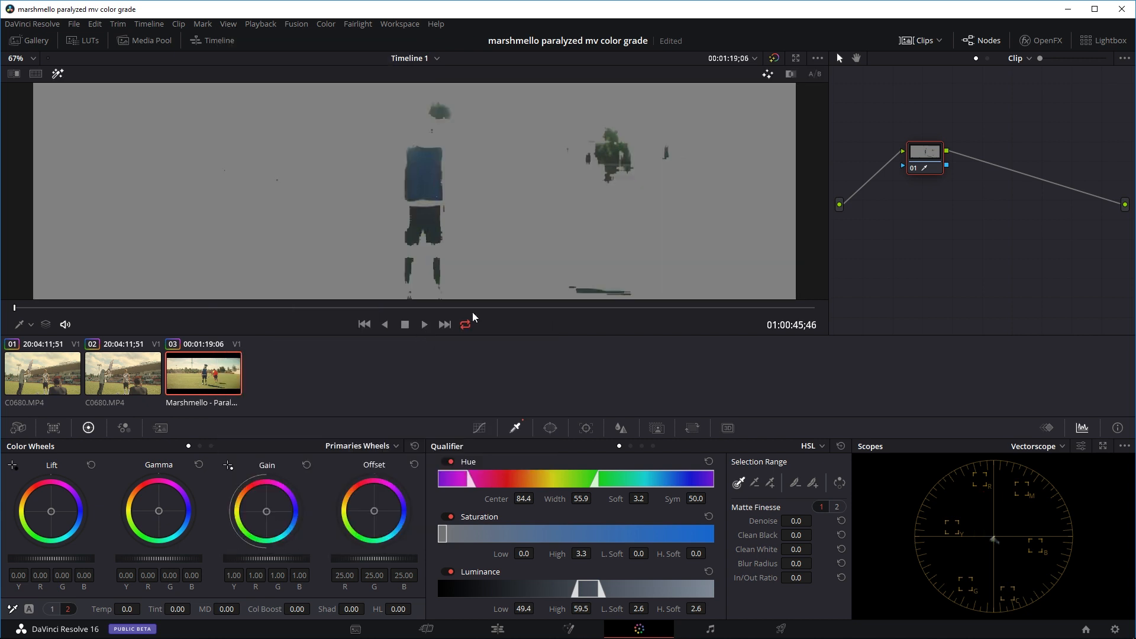
{"action": "key", "text": "shift+h"}
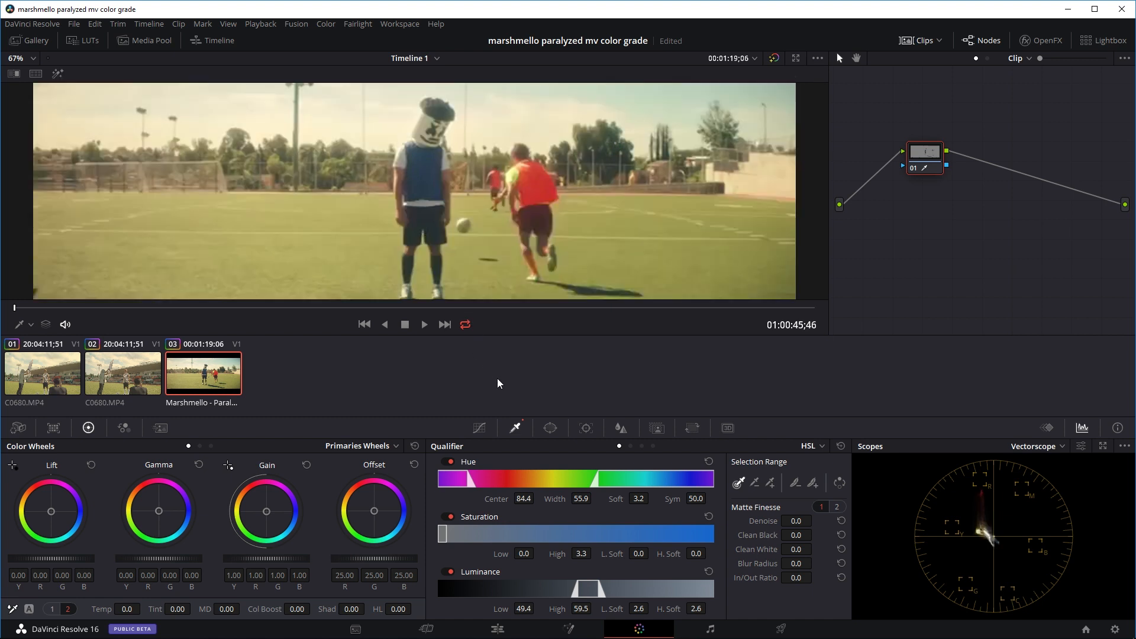
{"action": "key", "text": "shift+h"}
{"action": "key", "text": "shift+h"}
{"action": "key", "text": "shift+h"}
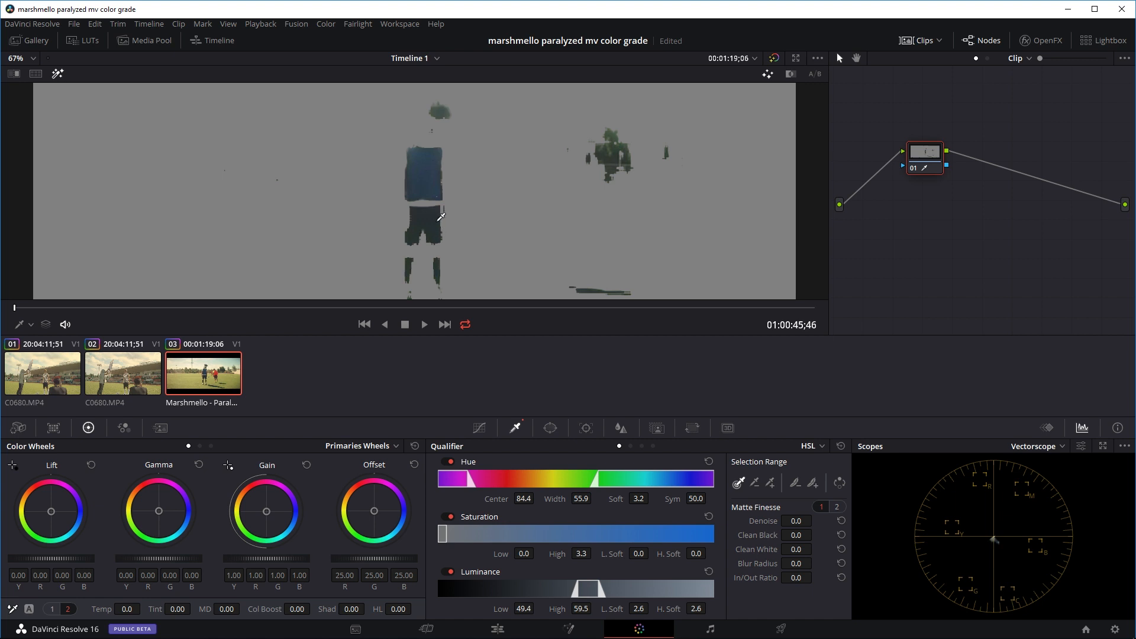
Step: Add a circular window to the reference clip and fit it around the player's dark shorts, about size 13, aspect 67.5
{"action": "left_click", "coordinate": [544, 430]}
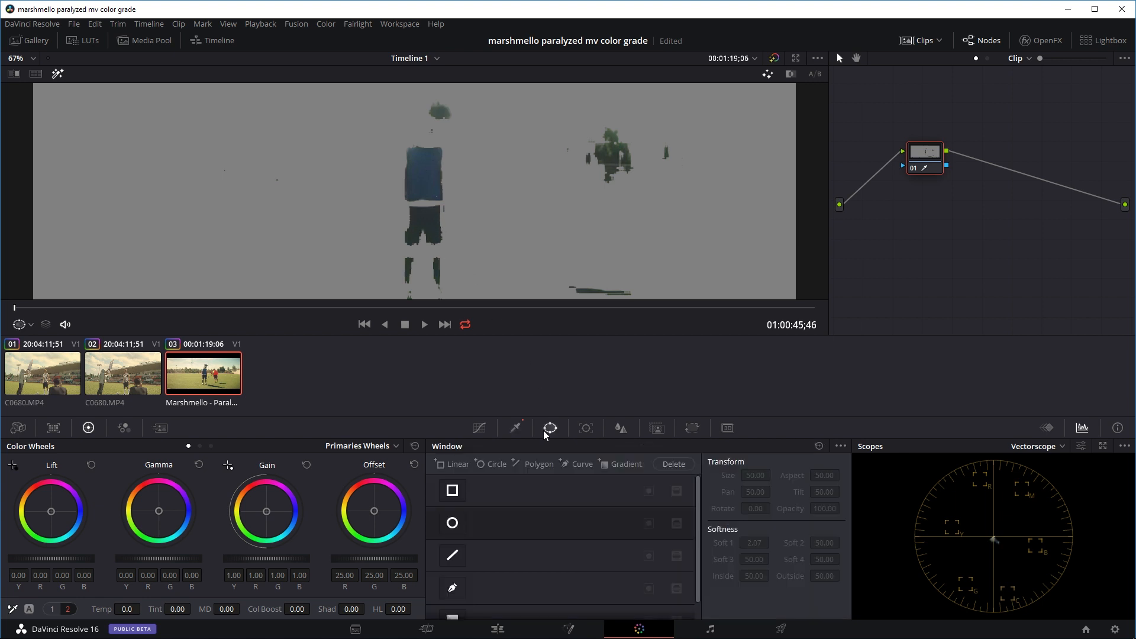
{"action": "left_click", "coordinate": [453, 522]}
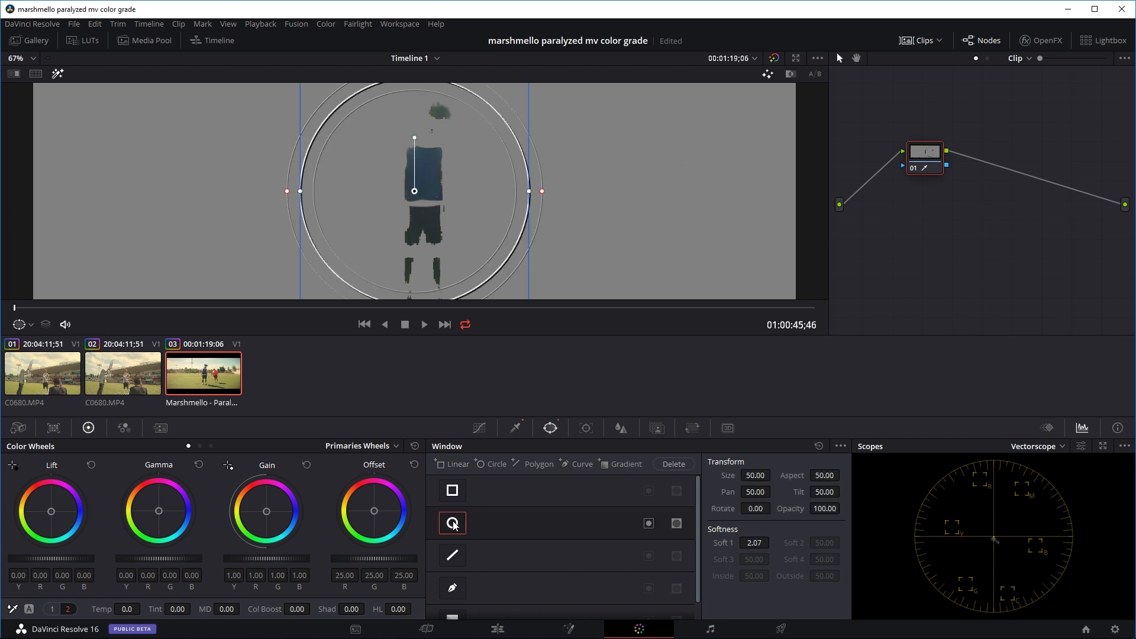
{"action": "left_click_drag", "start_coordinate": [528, 191], "coordinate": [481, 191]}
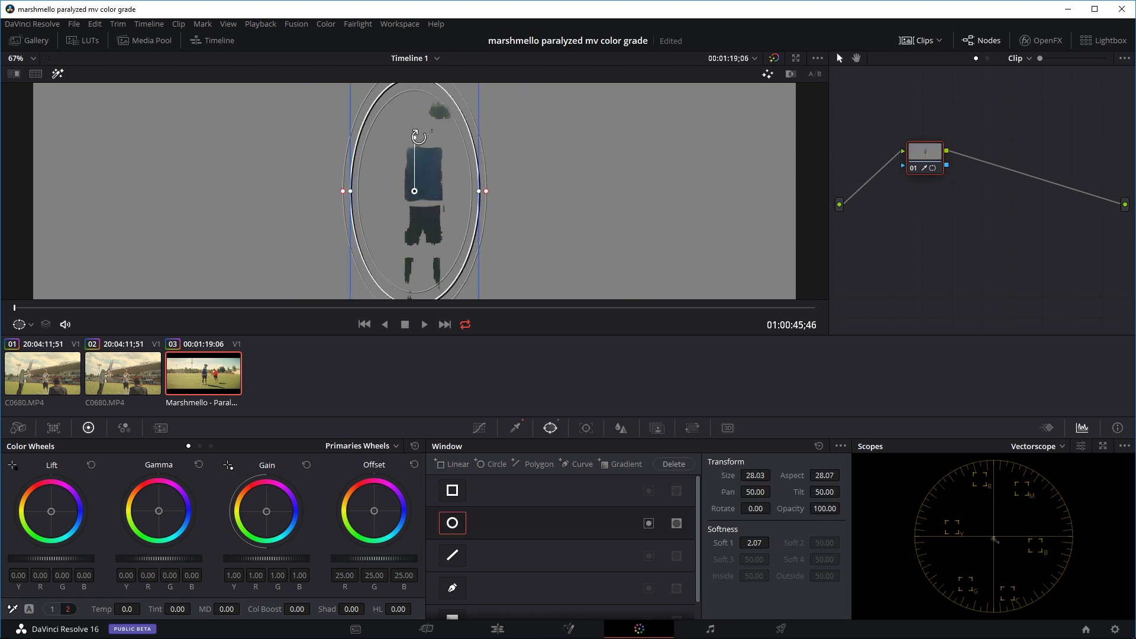
{"action": "scroll", "coordinate": [417, 113], "scroll_direction": "up", "scroll_amount": 1}
{"action": "scroll", "coordinate": [415, 110], "scroll_direction": "down", "scroll_amount": 2}
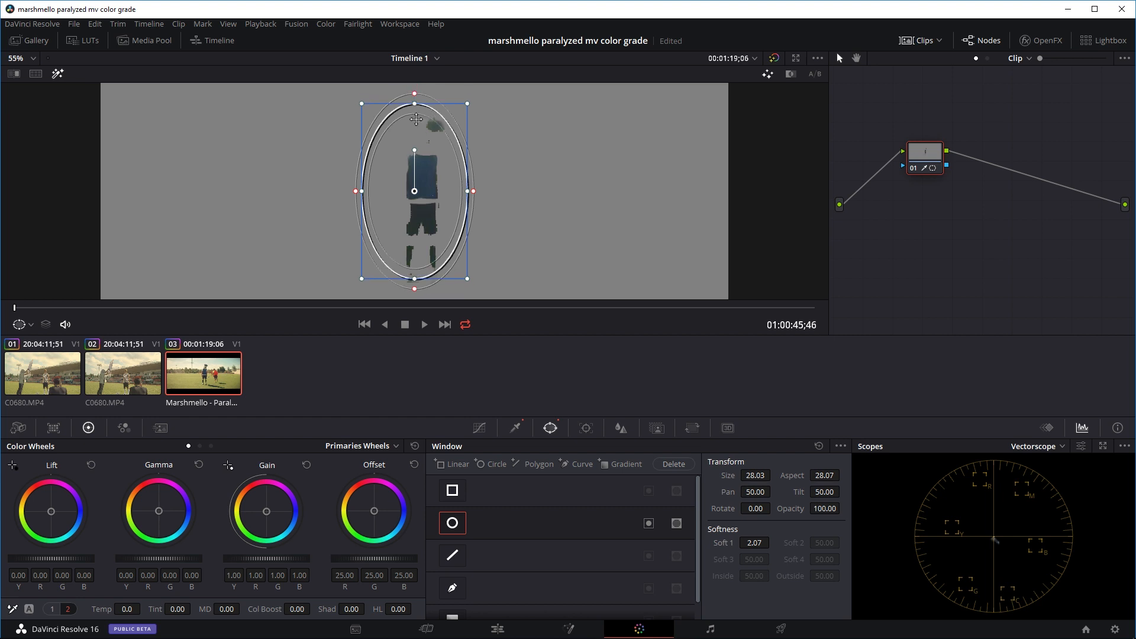
{"action": "left_click_drag", "start_coordinate": [415, 110], "coordinate": [419, 145]}
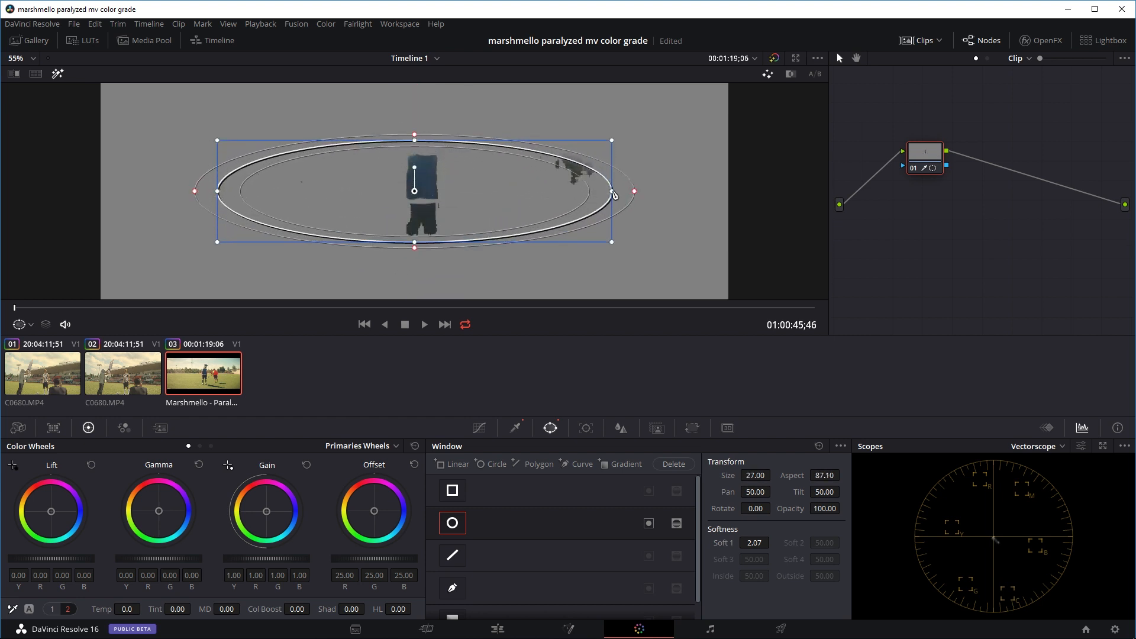
{"action": "left_click_drag", "start_coordinate": [613, 194], "coordinate": [463, 206]}
{"action": "left_click_drag", "start_coordinate": [400, 235], "coordinate": [440, 227]}
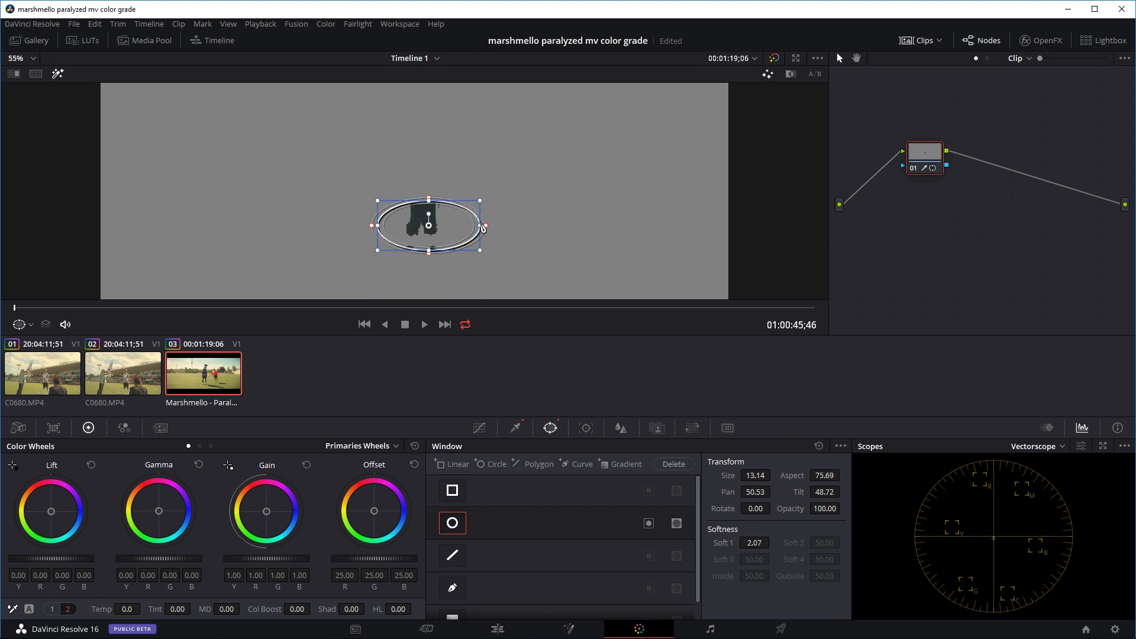
{"action": "left_click_drag", "start_coordinate": [483, 227], "coordinate": [439, 222]}
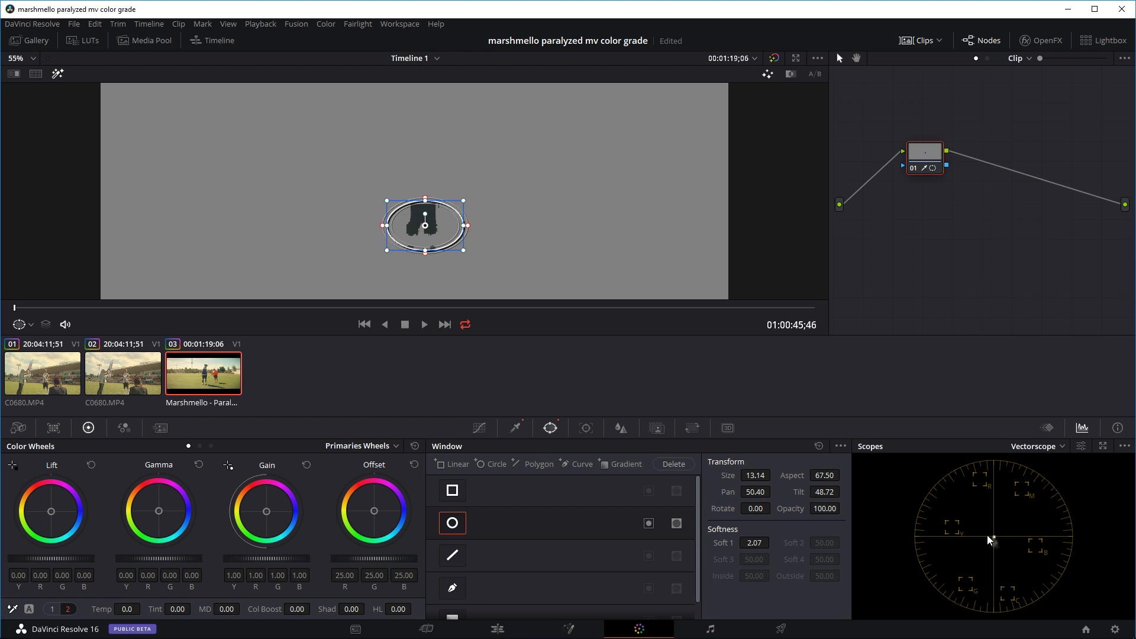
Step: Brighten the vectorscope's graticule to near maximum and switch to the second C0680.MP4 clip
{"action": "left_click", "coordinate": [1080, 446]}
{"action": "left_click_drag", "start_coordinate": [1062, 464], "coordinate": [1097, 464]}
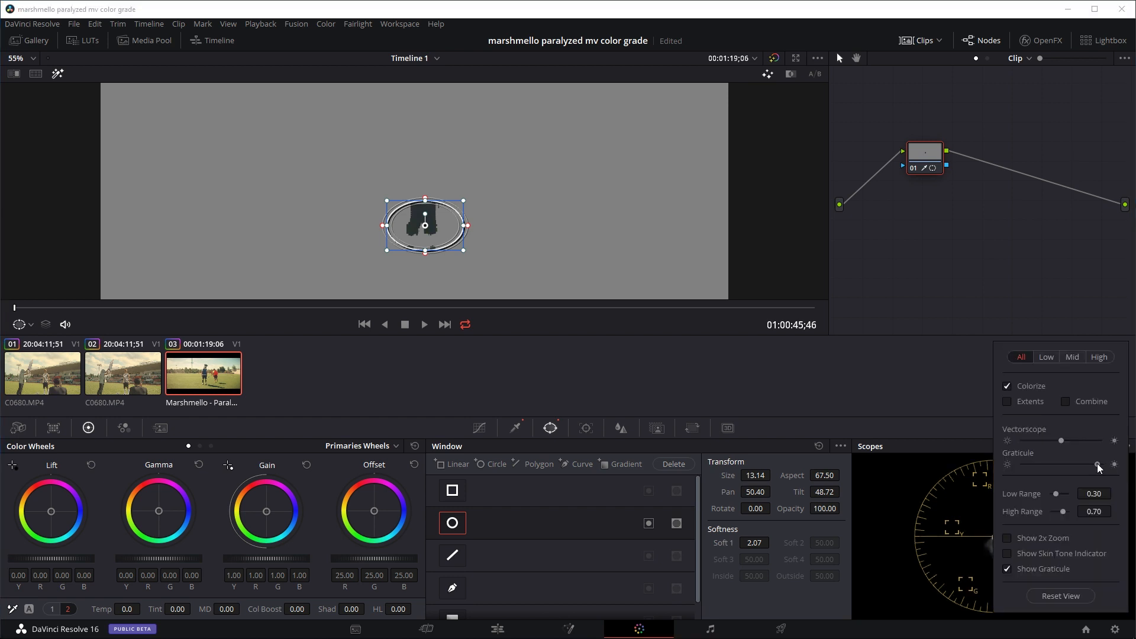
{"action": "left_click", "coordinate": [939, 499]}
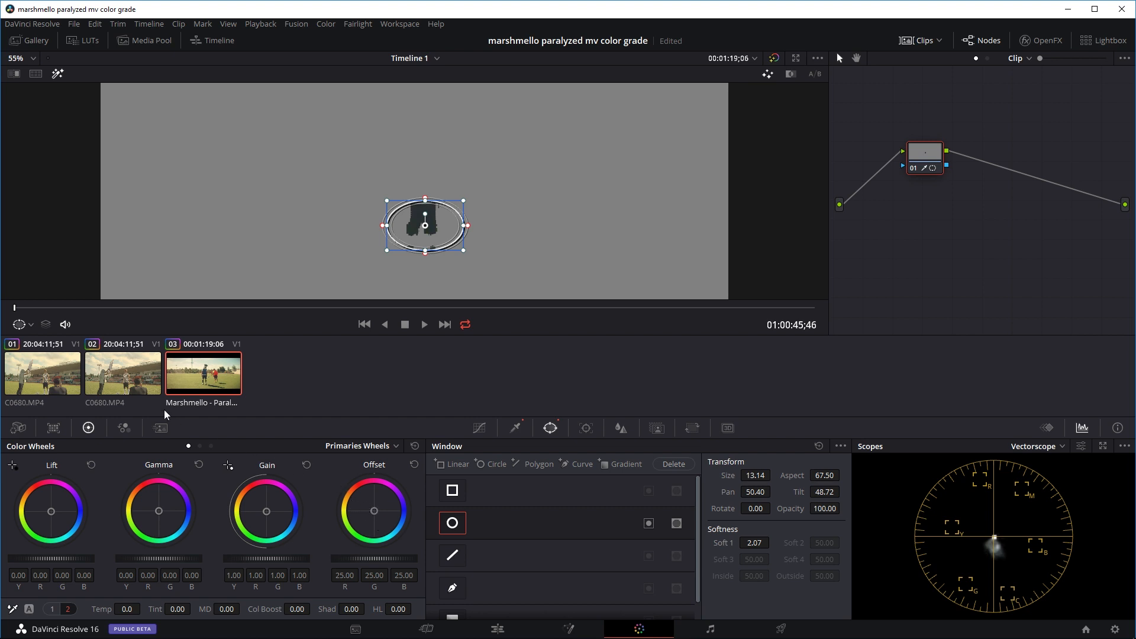
{"action": "left_click", "coordinate": [146, 384]}
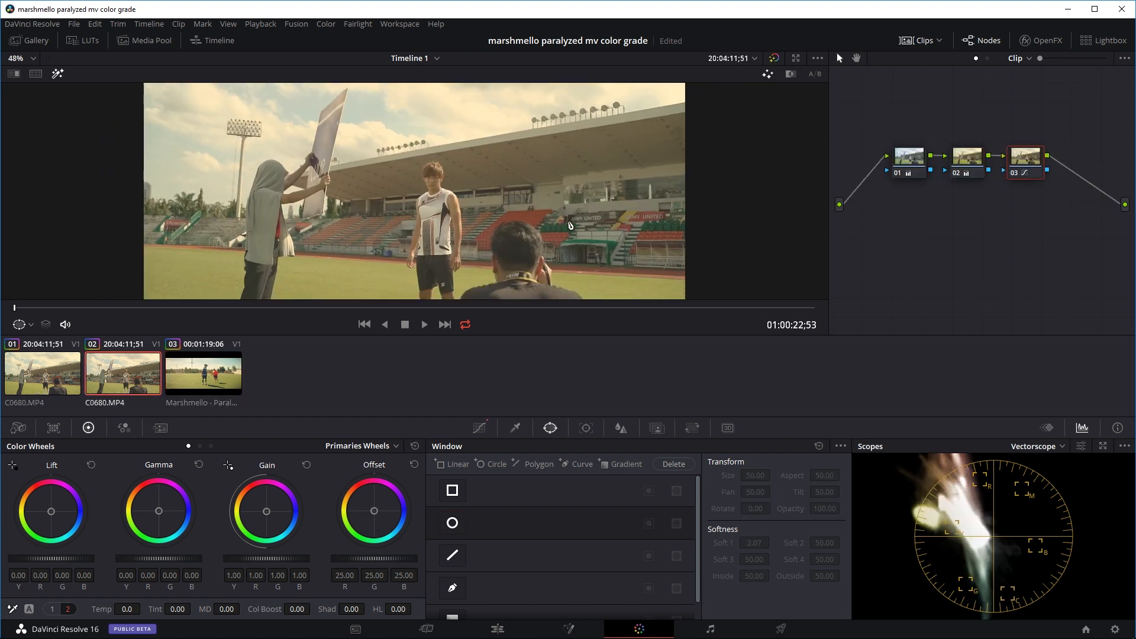
Step: Try isolating the standing player's black shorts on node 03 with the HSL qualifier and a circular window of about size 15.6, aspect 68.7
{"action": "left_click", "coordinate": [515, 428]}
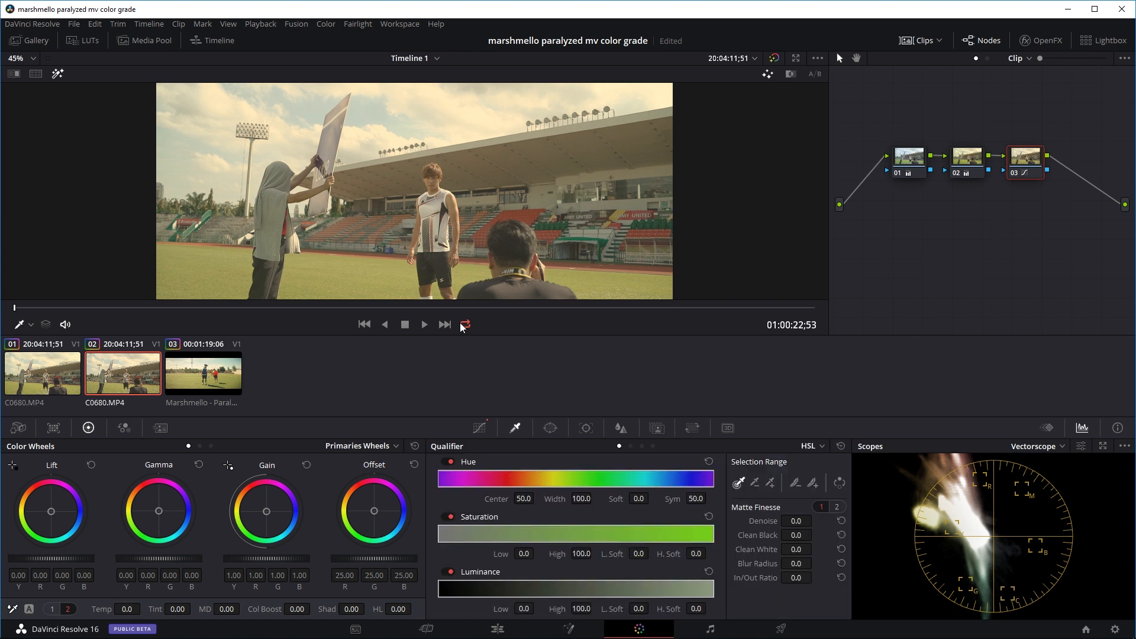
{"action": "left_click", "coordinate": [441, 262]}
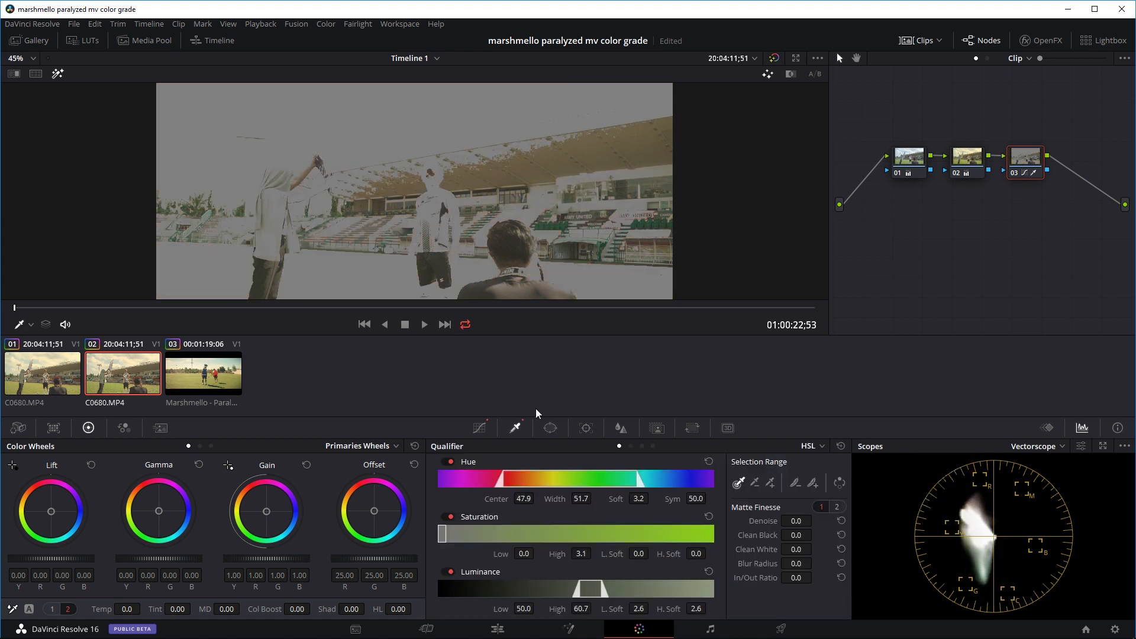
{"action": "left_click", "coordinate": [551, 428]}
{"action": "left_click", "coordinate": [450, 524]}
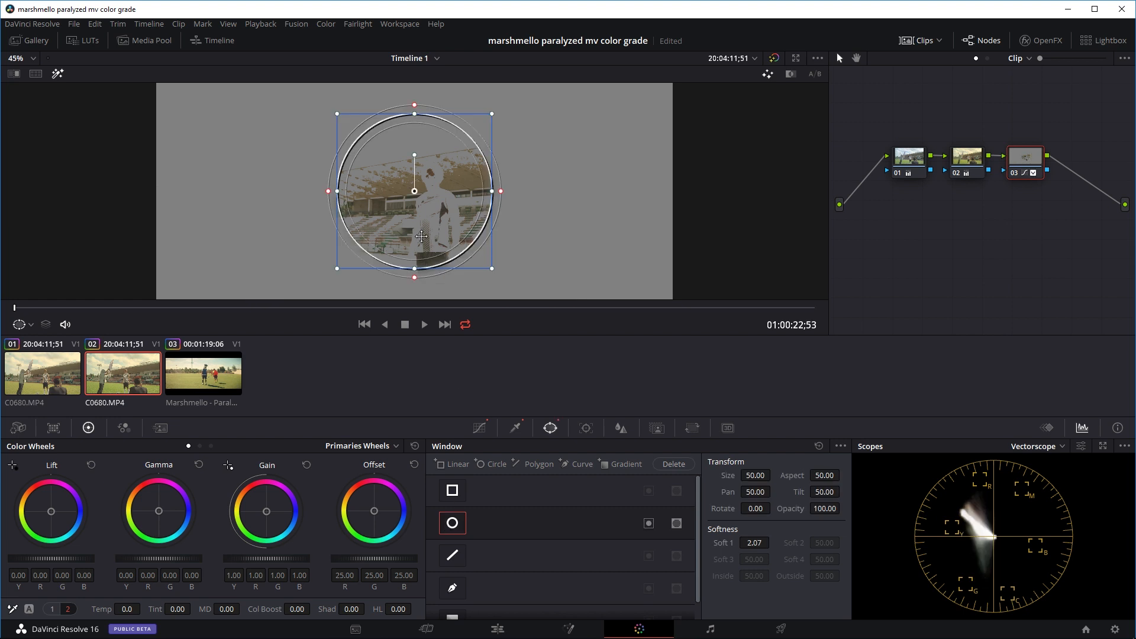
{"action": "left_click_drag", "start_coordinate": [421, 236], "coordinate": [433, 305]}
{"action": "left_click_drag", "start_coordinate": [510, 266], "coordinate": [465, 263]}
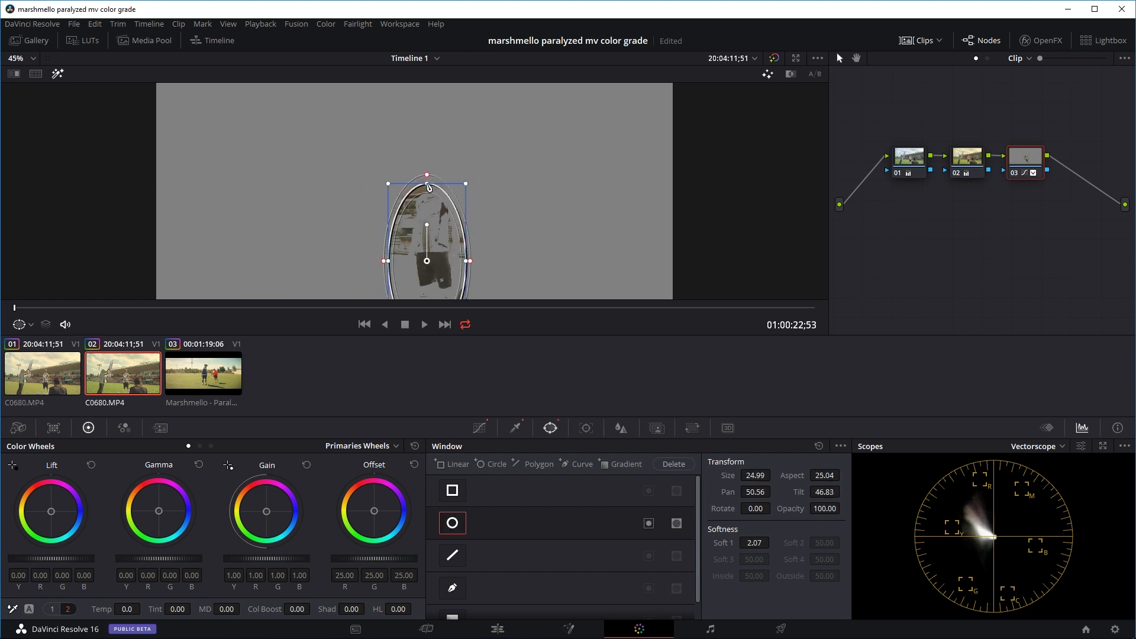
{"action": "left_click_drag", "start_coordinate": [429, 187], "coordinate": [442, 269]}
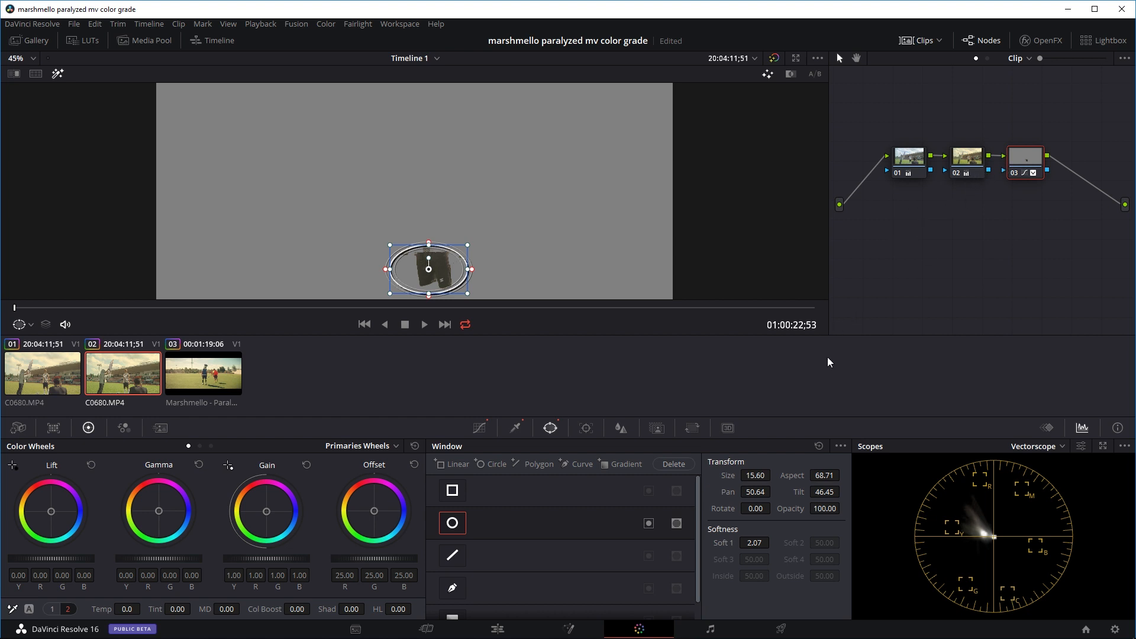
Step: Reset the window and the HSL qualifier on node 03
{"action": "left_click", "coordinate": [819, 445]}
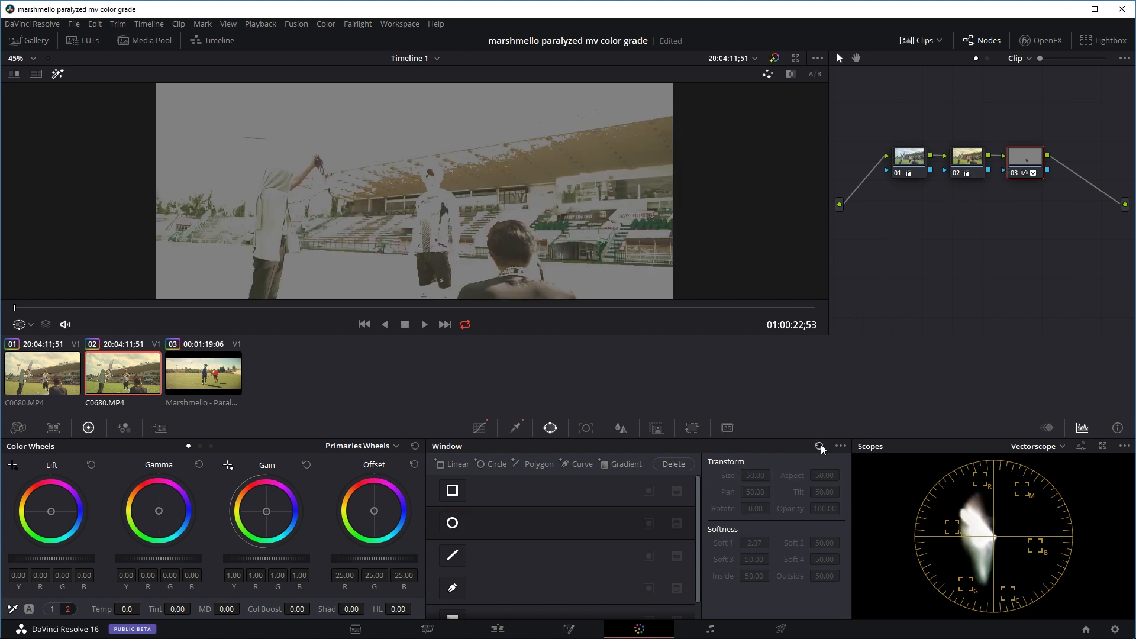
{"action": "left_click", "coordinate": [515, 427]}
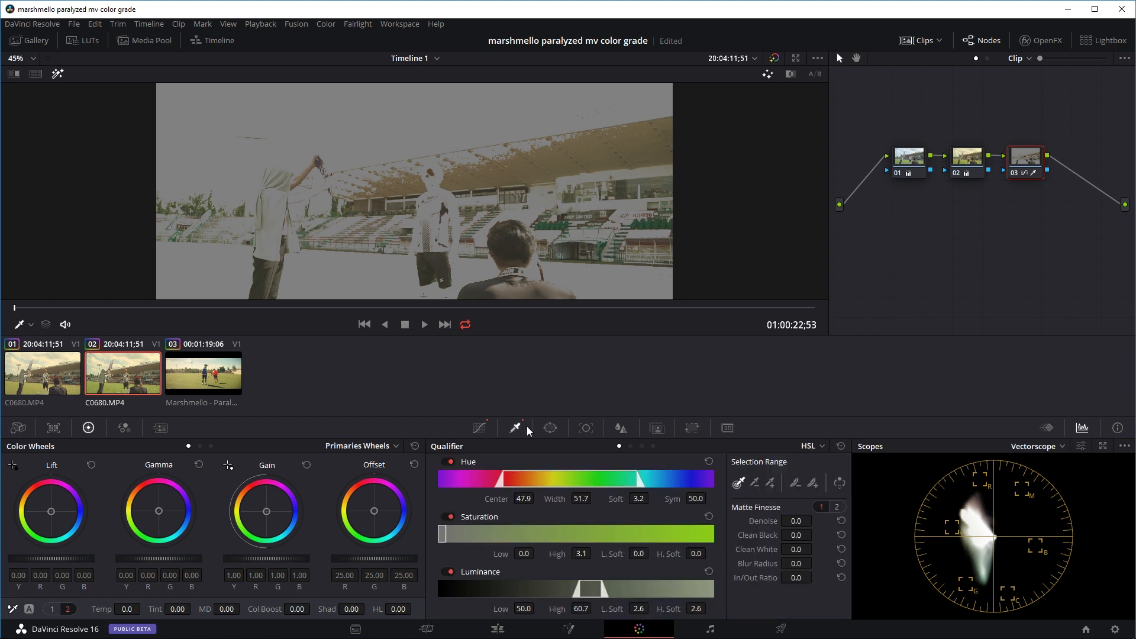
{"action": "left_click", "coordinate": [840, 445]}
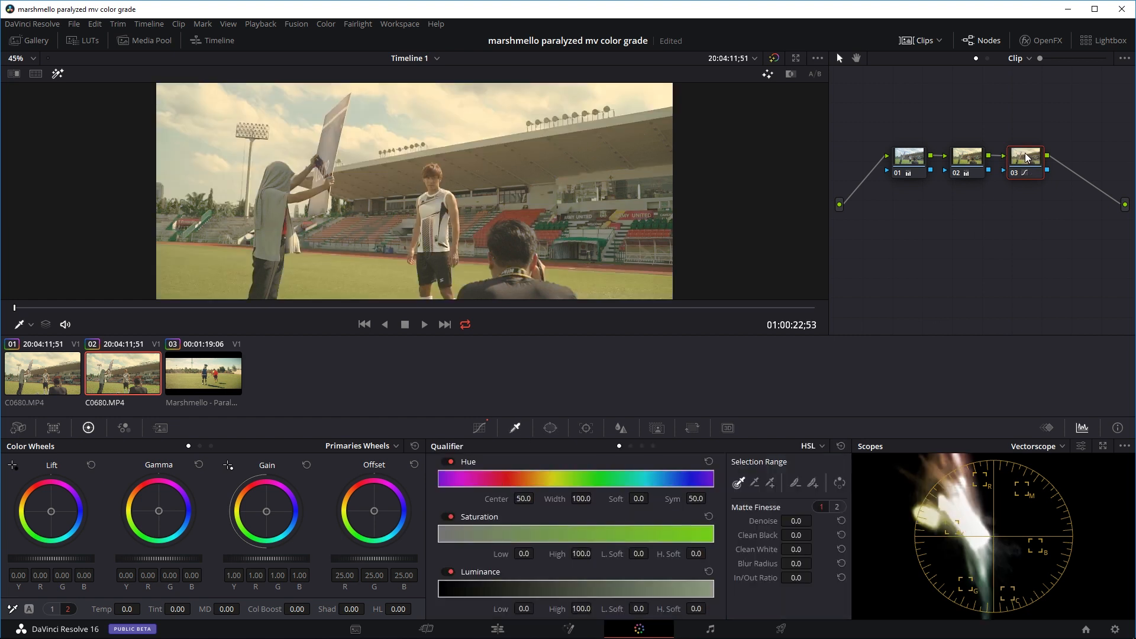
Step: Isolate the player's black shorts on a new serial node 04 with the HSL qualifier and a circular window, about size 13.3, aspect 69.4
{"action": "key", "text": "alt+s"}
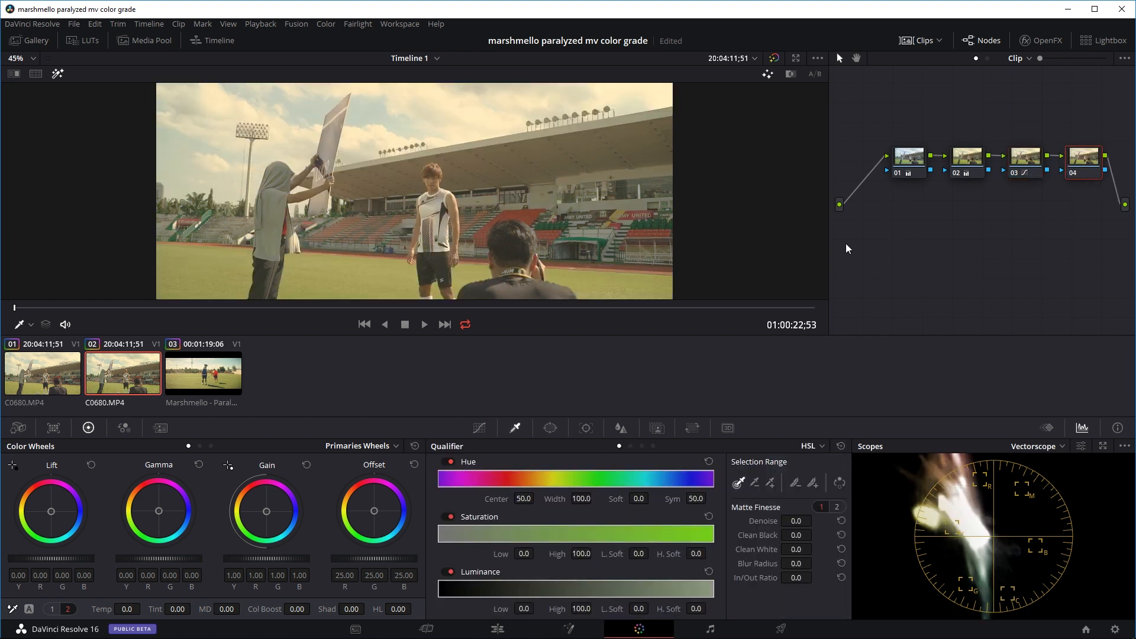
{"action": "left_click", "coordinate": [445, 263]}
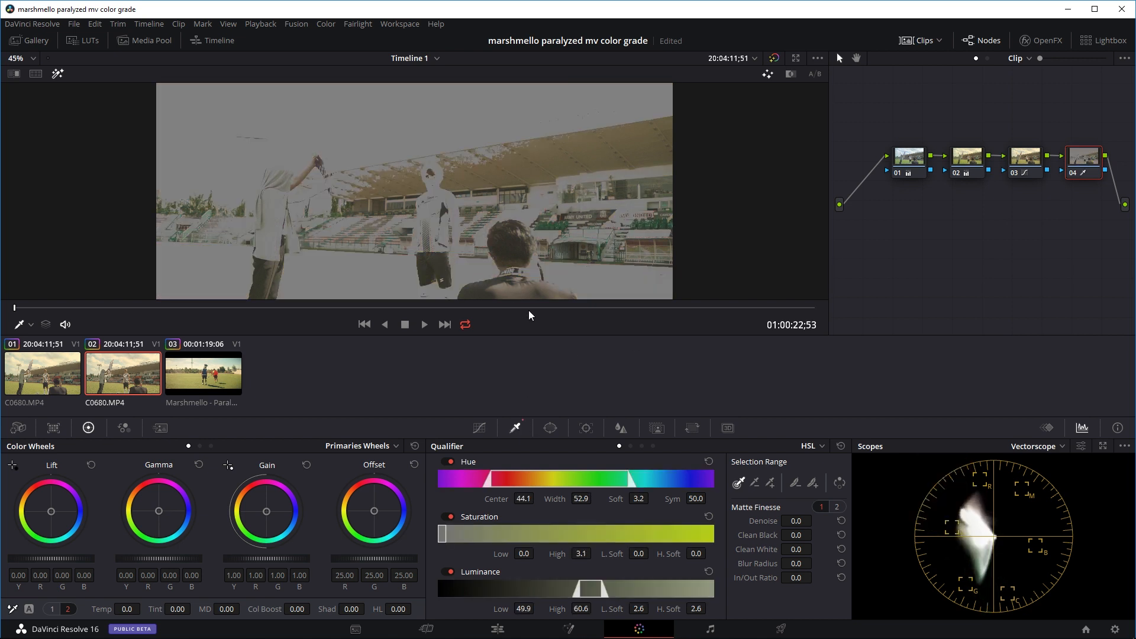
{"action": "left_click", "coordinate": [551, 428]}
{"action": "left_click", "coordinate": [453, 523]}
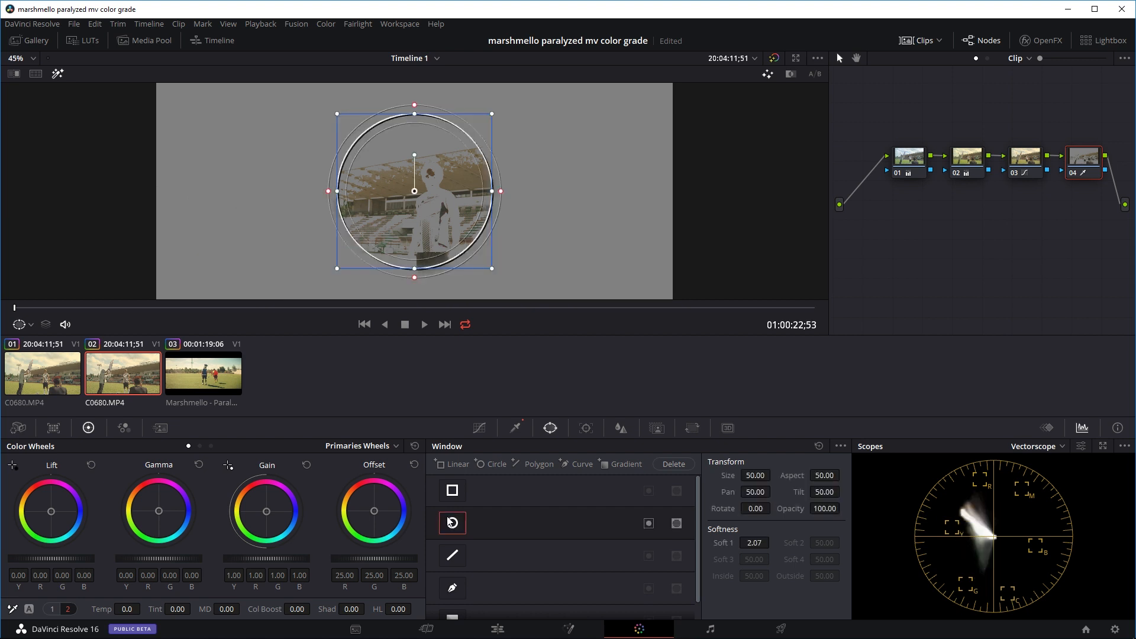
{"action": "left_click_drag", "start_coordinate": [429, 173], "coordinate": [451, 238]}
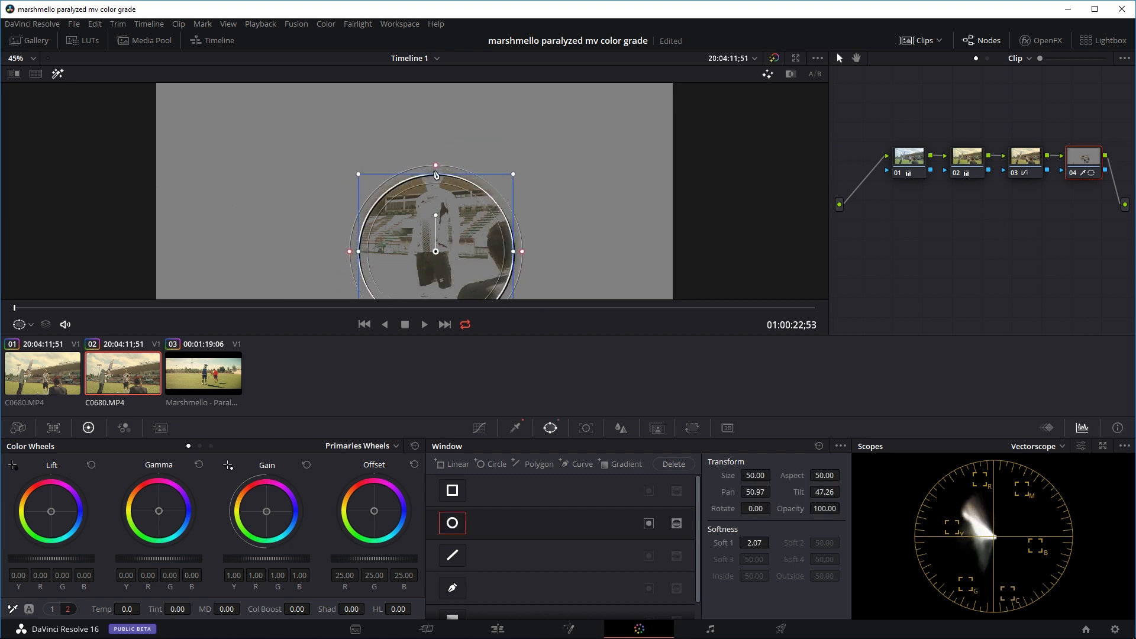
{"action": "left_click_drag", "start_coordinate": [436, 174], "coordinate": [436, 229]}
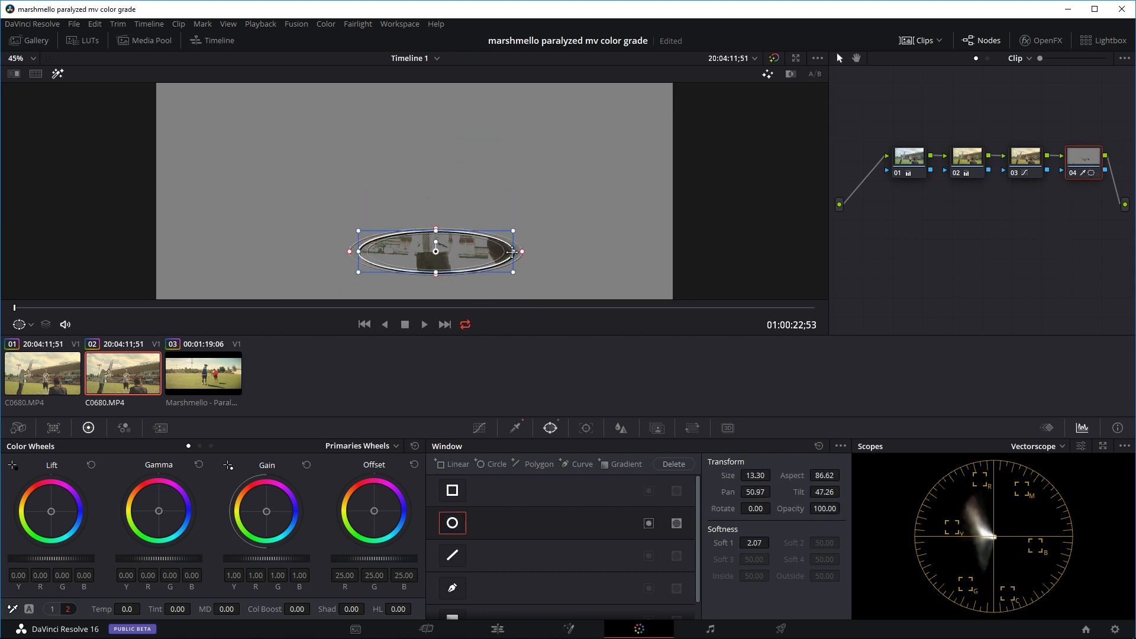
{"action": "left_click_drag", "start_coordinate": [514, 252], "coordinate": [450, 268]}
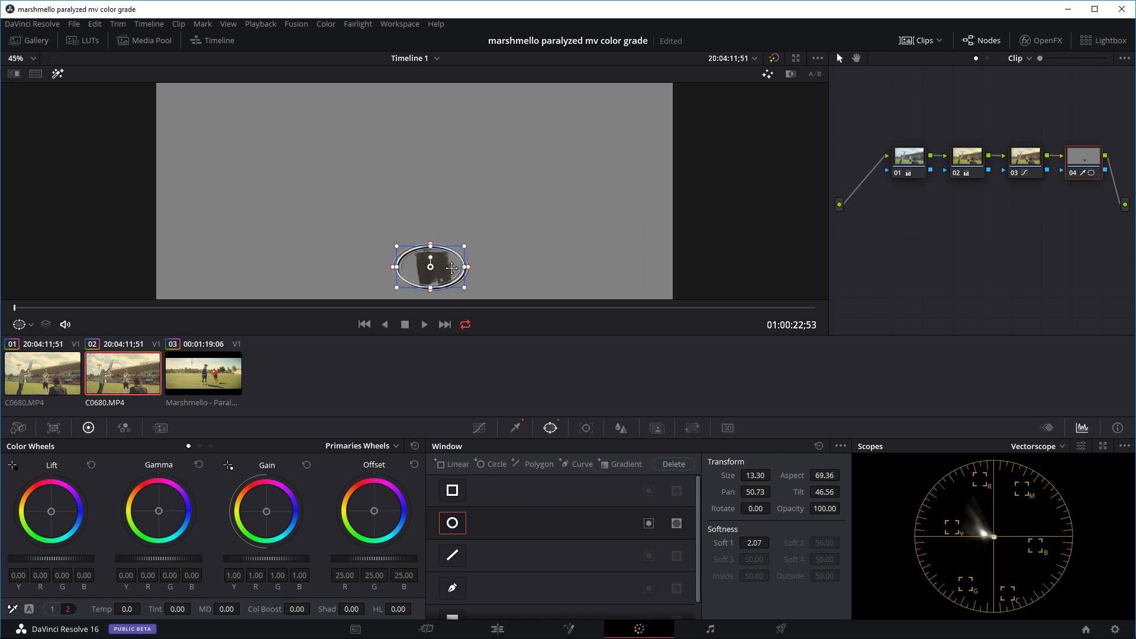
Step: Compare the Primaries and Log wheels, and shift node 04's Log Shadow wheel toward blue to about R -0.06, B 0.18
{"action": "left_click", "coordinate": [381, 446]}
{"action": "left_click", "coordinate": [370, 494]}
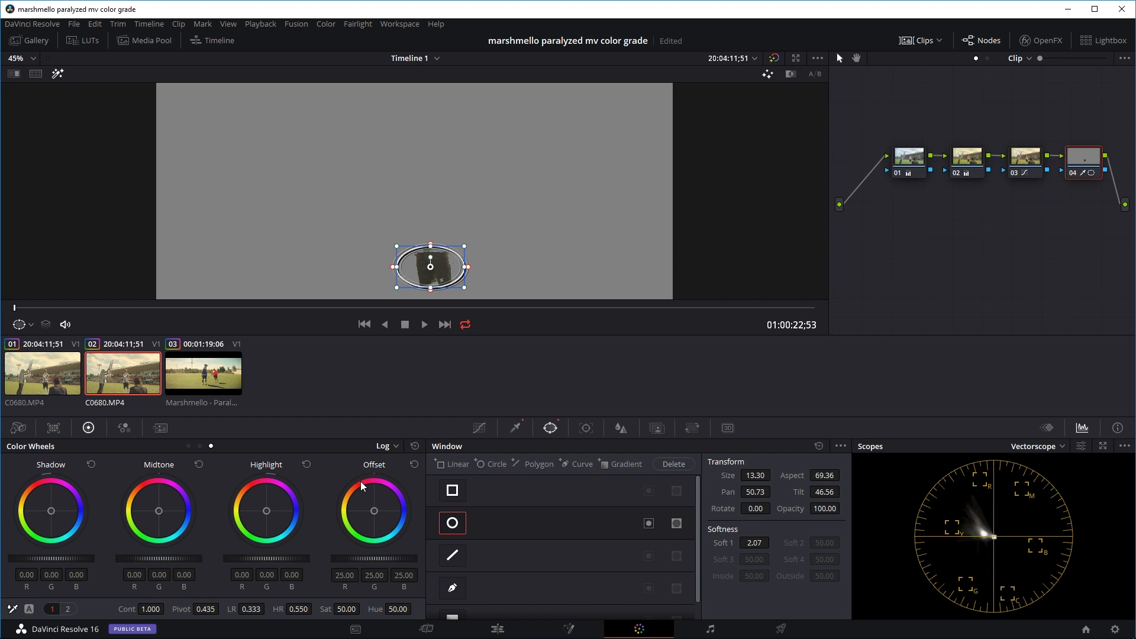
{"action": "left_click", "coordinate": [382, 446]}
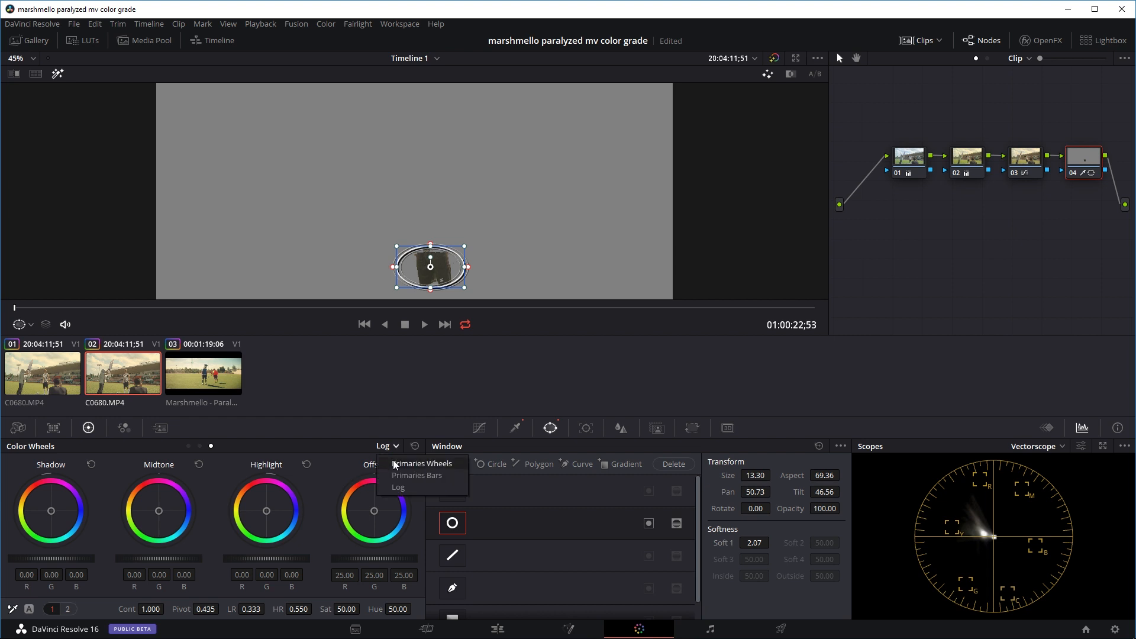
{"action": "left_click", "coordinate": [393, 460]}
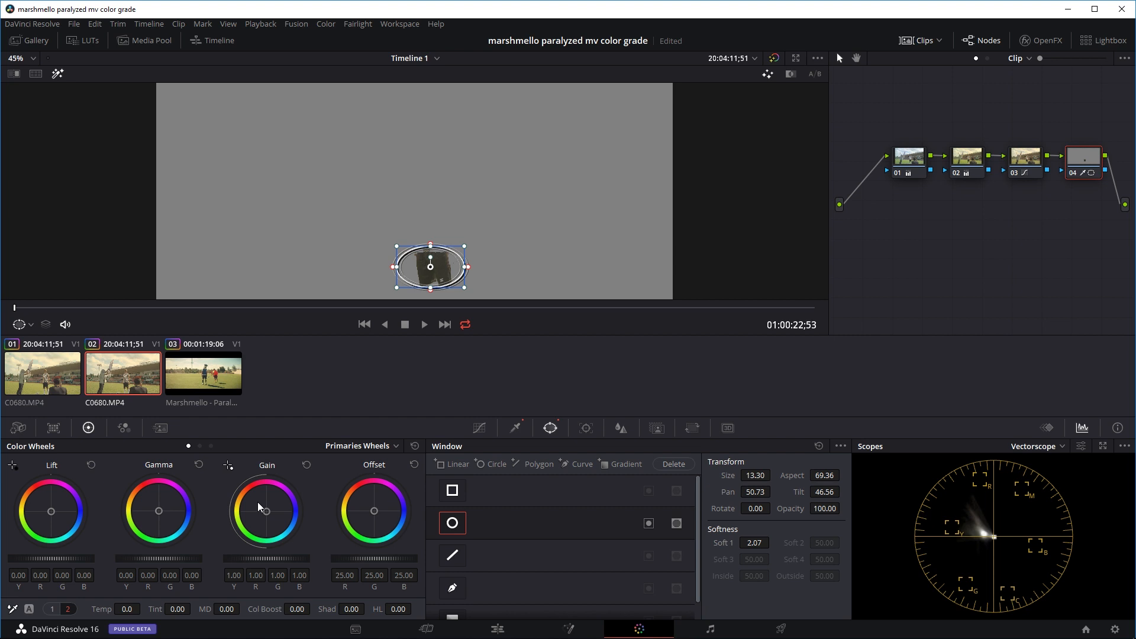
{"action": "left_click", "coordinate": [366, 452]}
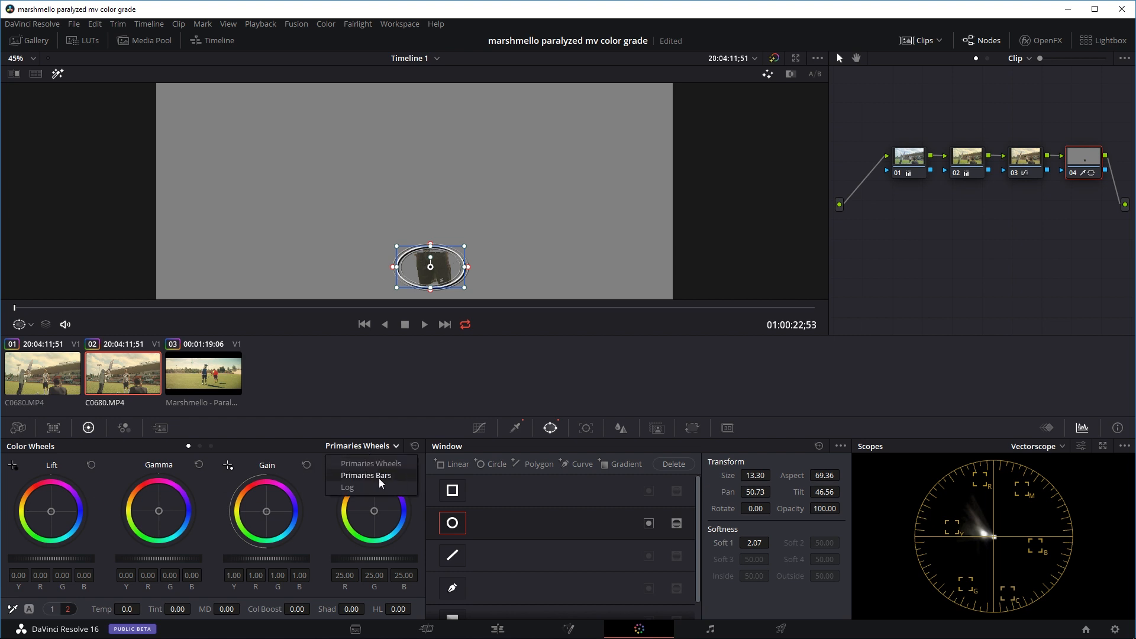
{"action": "left_click", "coordinate": [355, 487]}
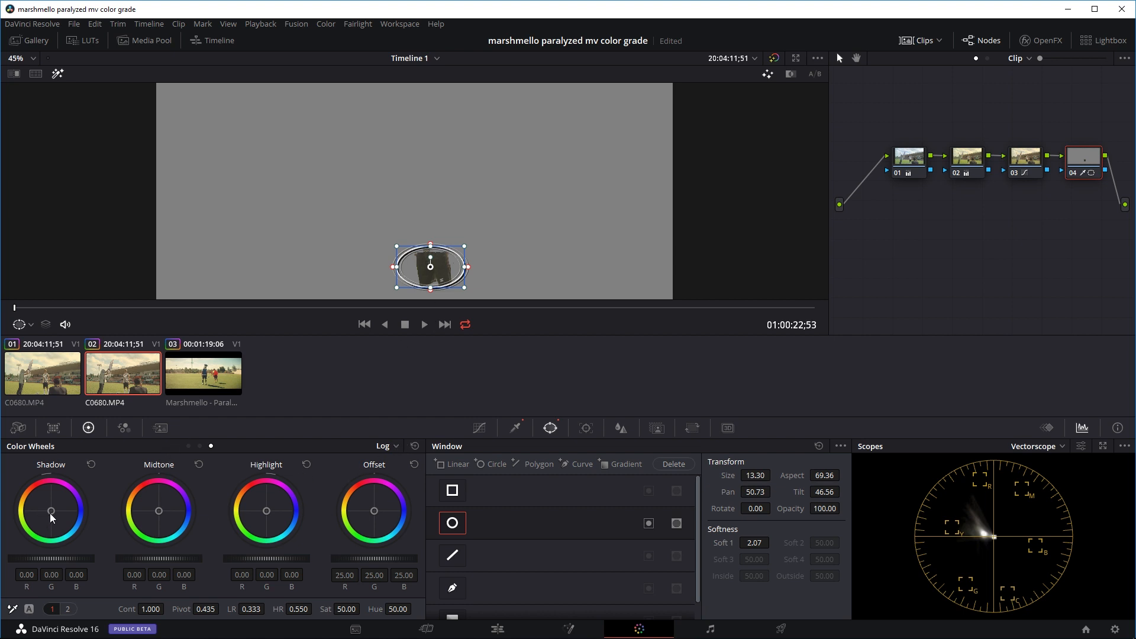
{"action": "left_click_drag", "start_coordinate": [50, 513], "coordinate": [54, 512]}
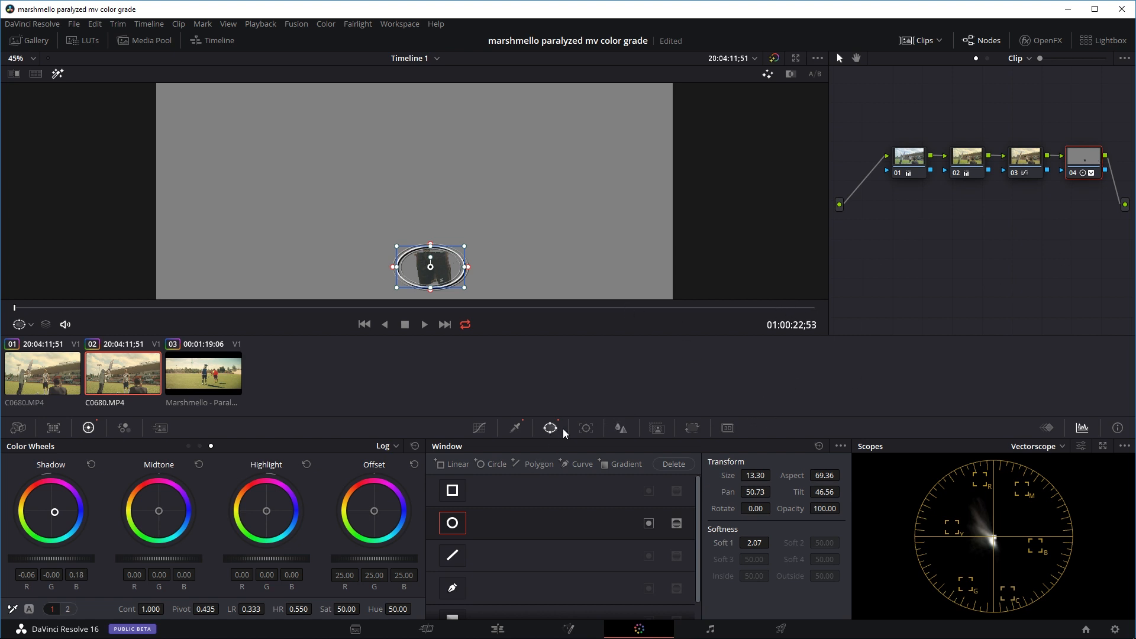
Step: Turn off node 04's circular window and reset its HSL qualifier, keeping the Shadow adjustment
{"action": "left_click", "coordinate": [463, 522]}
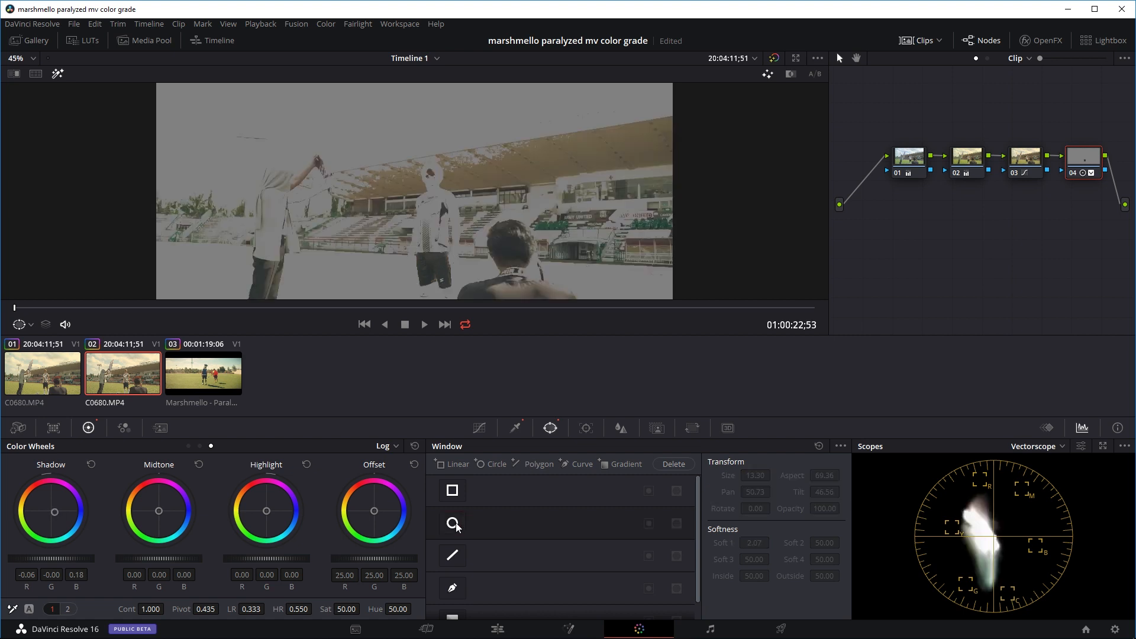
{"action": "left_click", "coordinate": [515, 428]}
{"action": "left_click", "coordinate": [841, 446]}
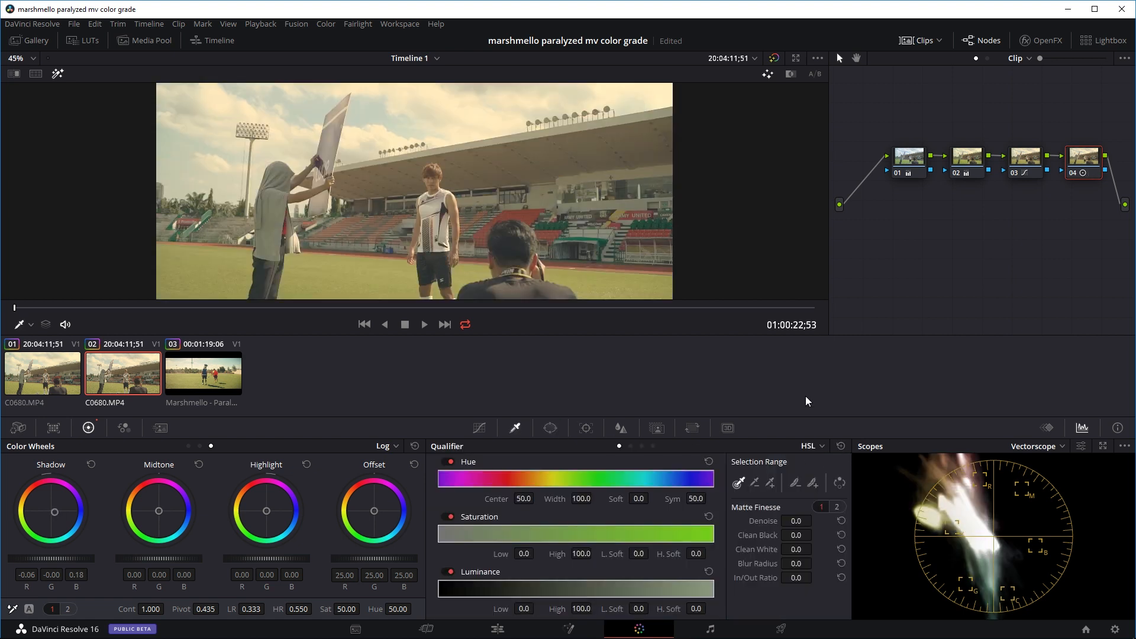
Step: Show the graded clip beside the Marshmello reference clip in a selected-clips split screen and compare the shadow colours
{"action": "scroll", "coordinate": [523, 222], "scroll_direction": "down", "scroll_amount": 2}
{"action": "scroll", "coordinate": [523, 223], "scroll_direction": "up", "scroll_amount": 1}
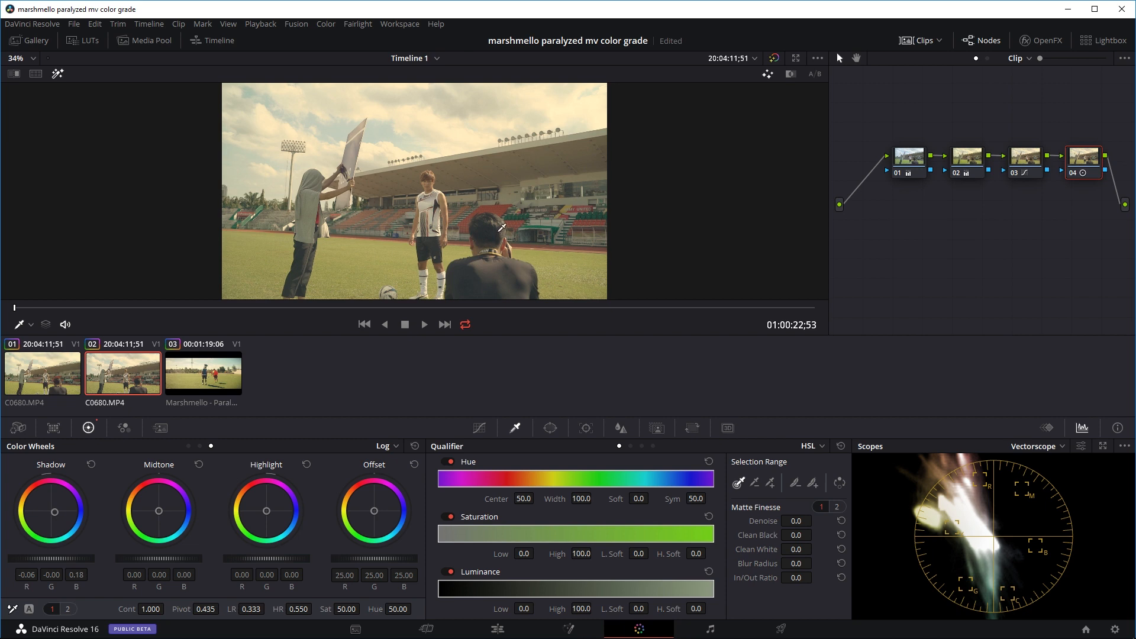
{"action": "left_click", "coordinate": [219, 374], "text": "ctrl"}
{"action": "key", "text": "ctrl+alt+w"}
{"action": "scroll", "coordinate": [439, 229], "scroll_direction": "up", "scroll_amount": 2}
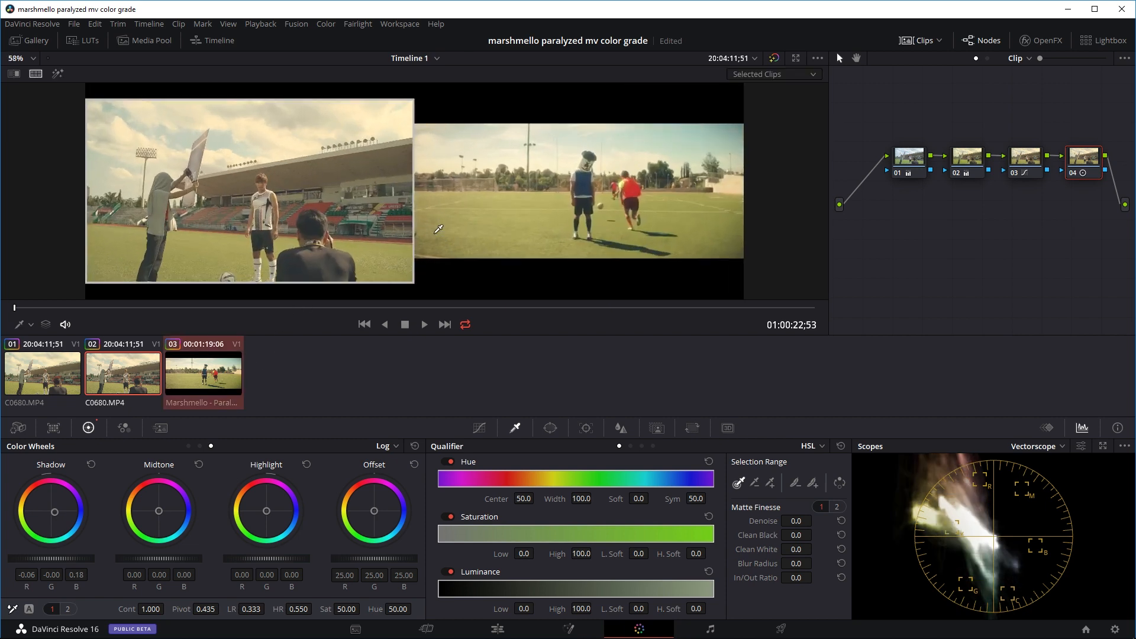
{"action": "scroll", "coordinate": [439, 230], "scroll_direction": "up", "scroll_amount": 1}
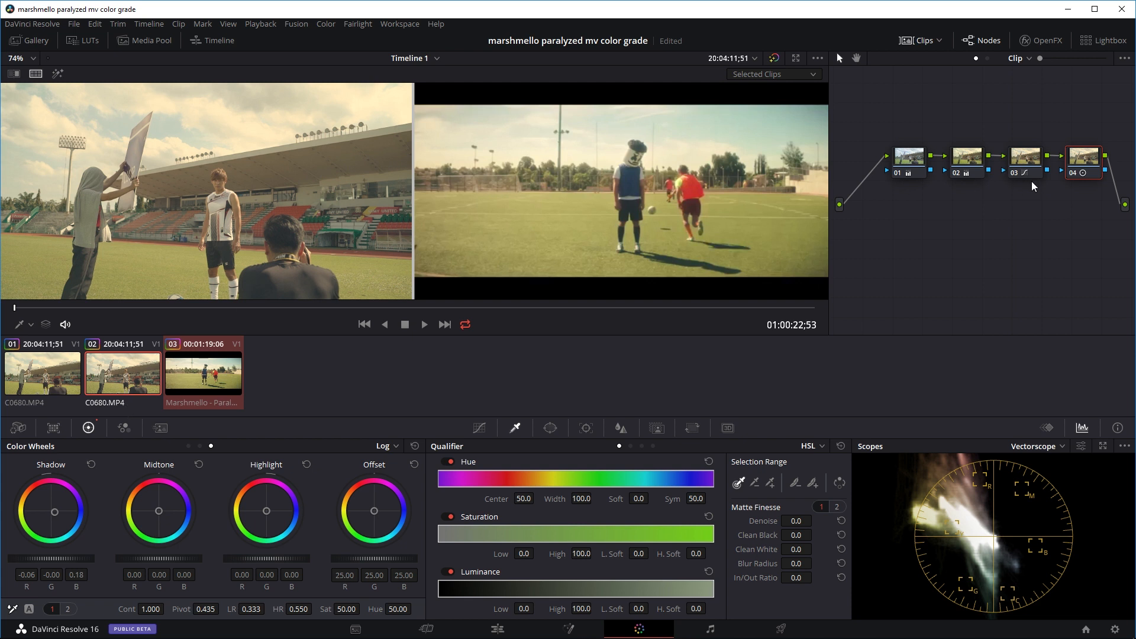
Step: Toggle node 04 to check its shadow tint and try Log Low Range values of 1.000 and about 0.128
{"action": "key", "text": "ctrl+d"}
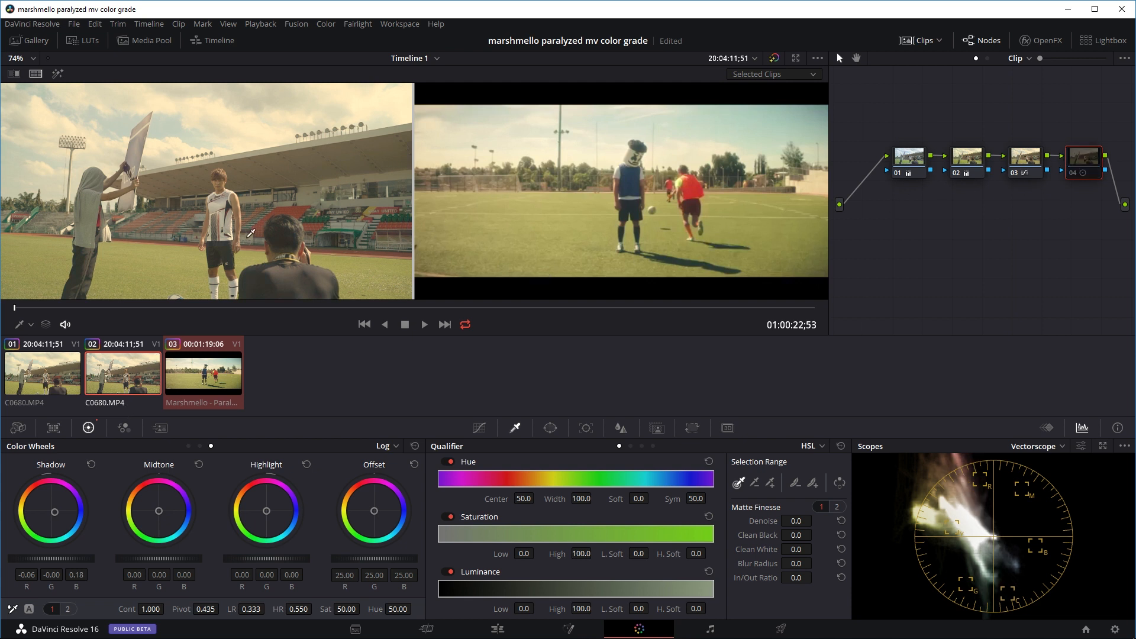
{"action": "key", "text": "ctrl+d"}
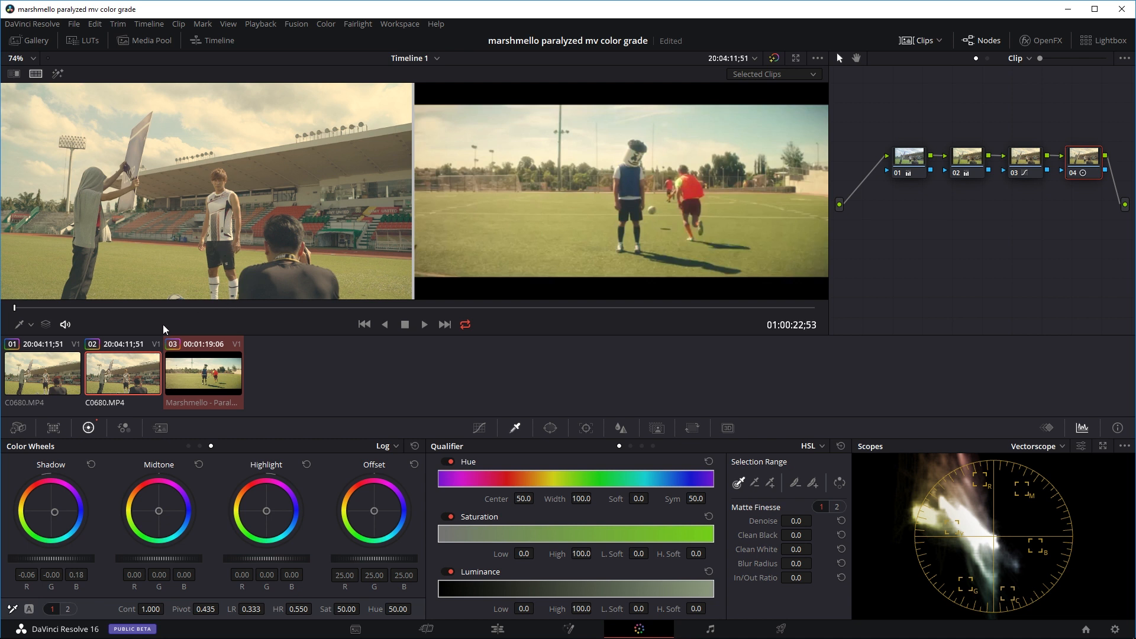
{"action": "left_click_drag", "start_coordinate": [252, 605], "coordinate": [268, 608]}
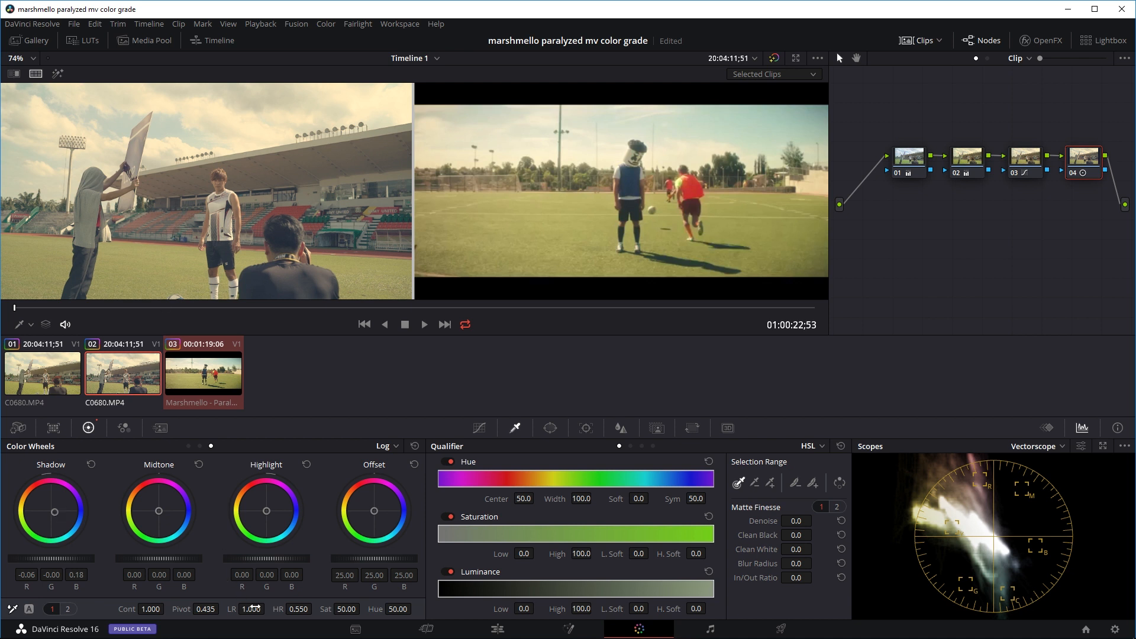
{"action": "mouse_move", "coordinate": [254, 608]}
{"action": "left_mouse_down"}
{"action": "mouse_move", "coordinate": [268, 609]}
{"action": "mouse_move", "coordinate": [220, 273]}
{"action": "left_mouse_up"}
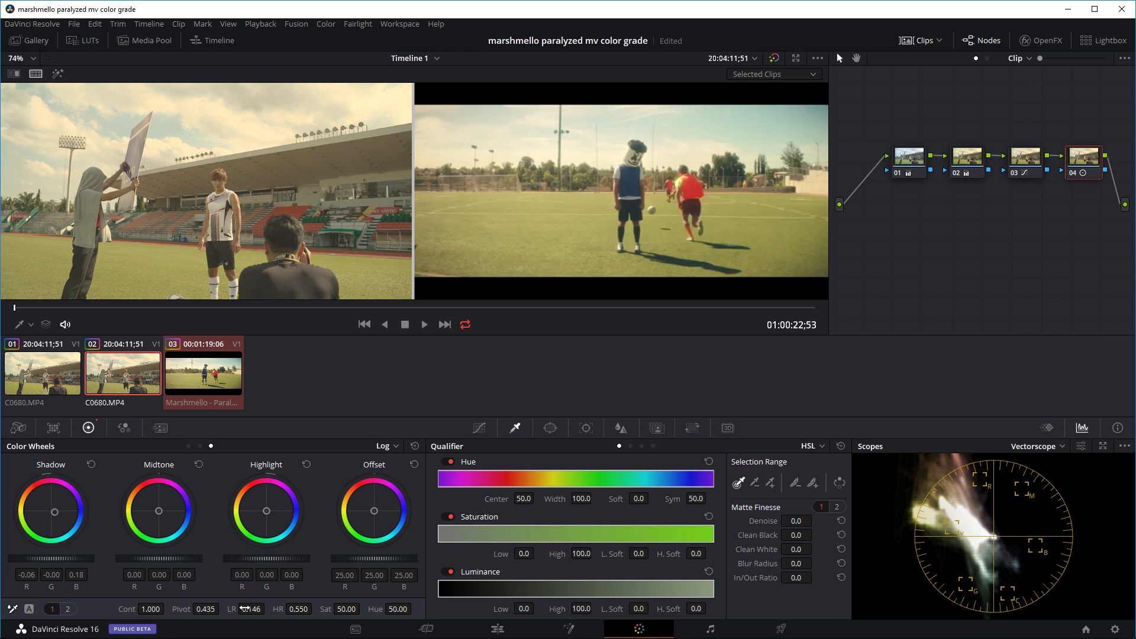
{"action": "left_click_drag", "start_coordinate": [245, 608], "coordinate": [268, 608]}
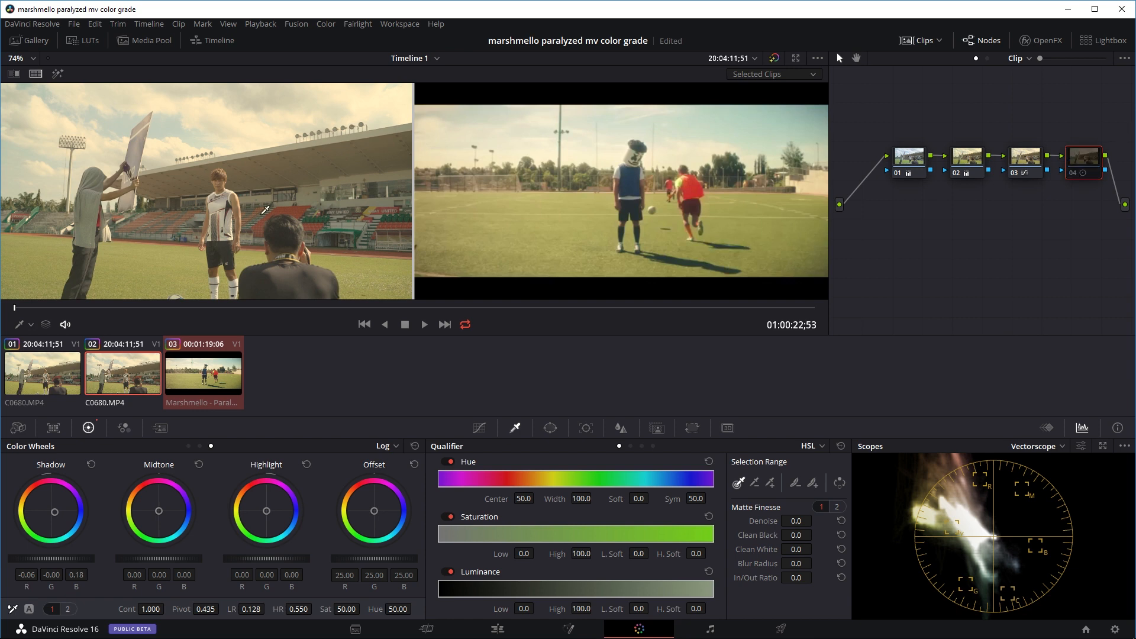
Step: Set node 04's Log Low Range to about 0.244, checking the shadows with the node off and on
{"action": "scroll", "coordinate": [245, 258], "scroll_direction": "up", "scroll_amount": 4}
{"action": "scroll", "coordinate": [229, 264], "scroll_direction": "down", "scroll_amount": 1}
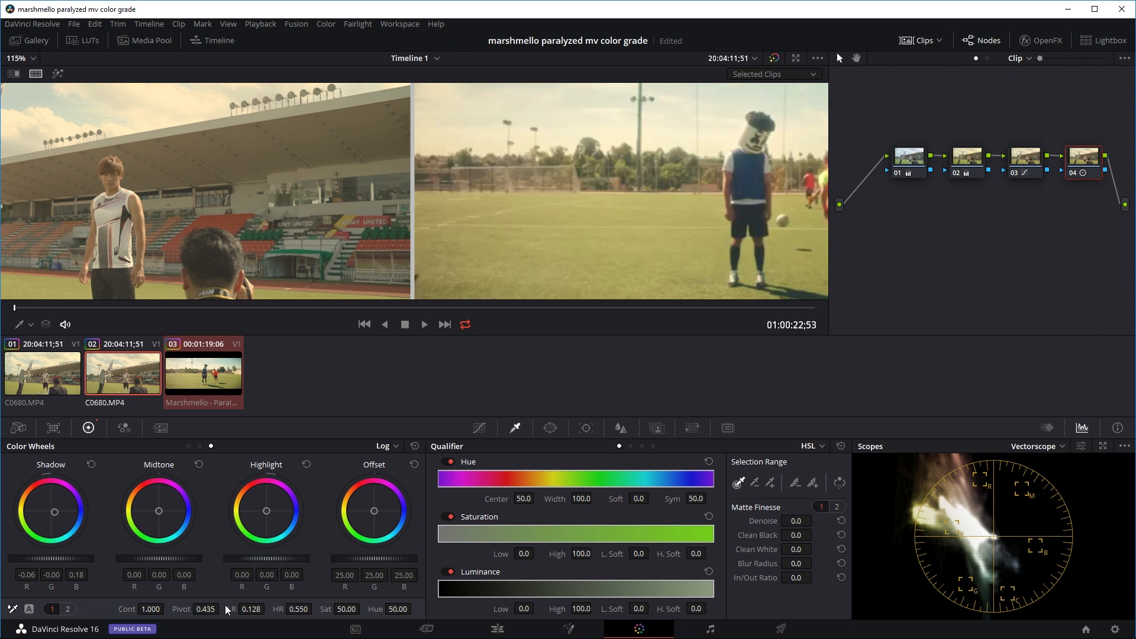
{"action": "left_click_drag", "start_coordinate": [251, 609], "coordinate": [264, 608]}
{"action": "key", "text": "ctrl+d"}
{"action": "key", "text": "ctrl+d"}
{"action": "key", "text": "ctrl+d"}
{"action": "left_click_drag", "start_coordinate": [246, 610], "coordinate": [266, 609]}
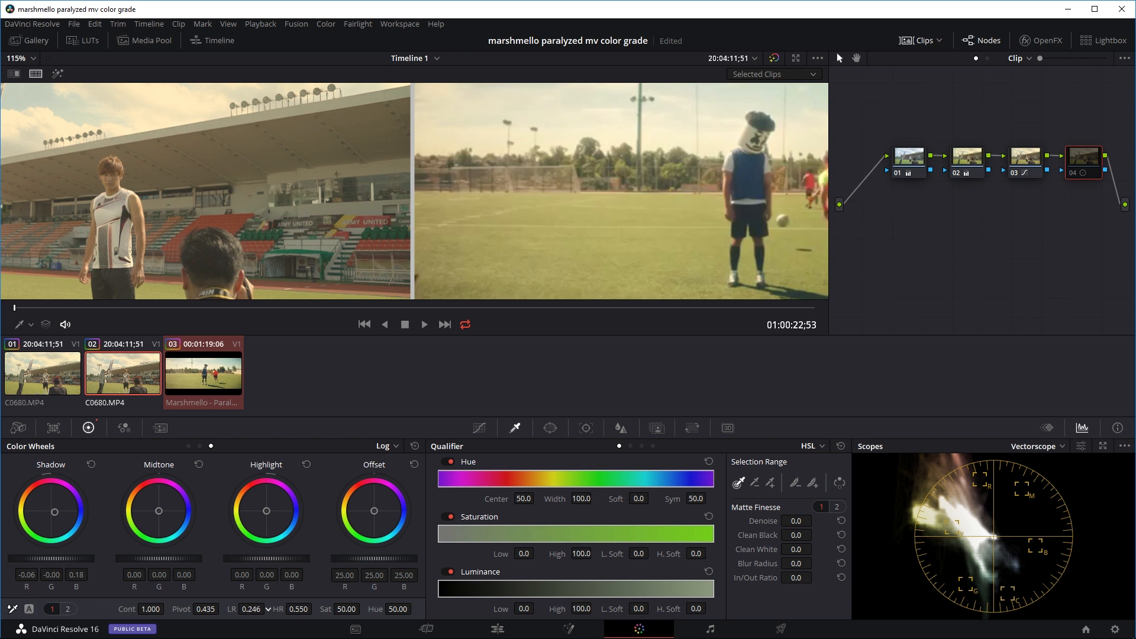
{"action": "key", "text": "ctrl+d"}
{"action": "key", "text": "ctrl+d"}
{"action": "key", "text": "ctrl+d"}
{"action": "key", "text": "ctrl+d"}
{"action": "key", "text": "ctrl+d"}
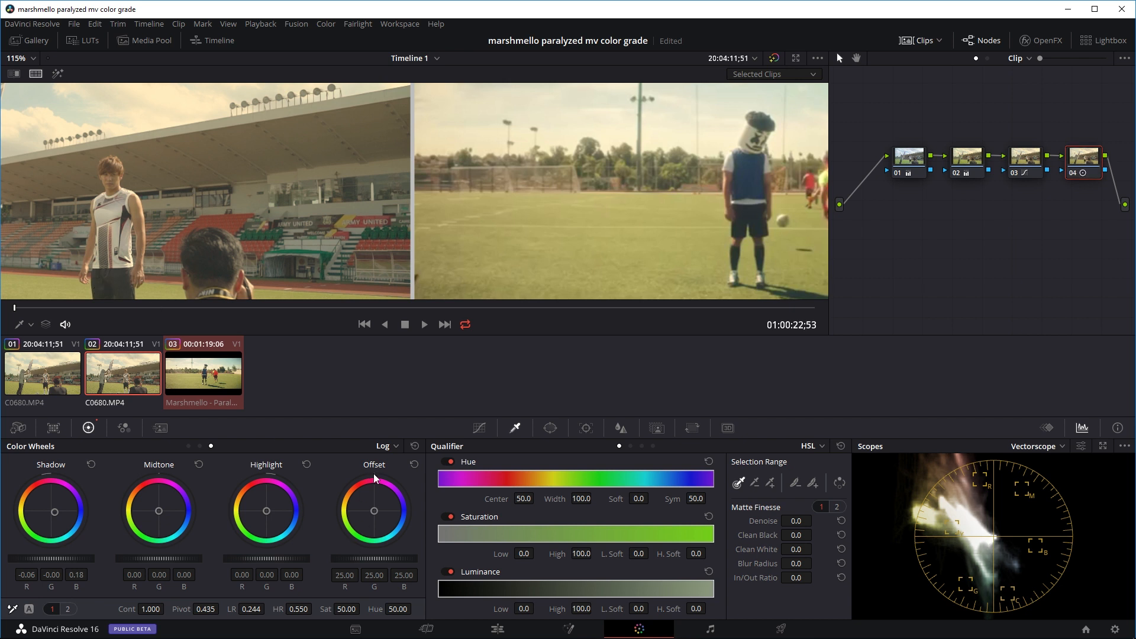
Step: Toggle node 04 off and on repeatedly and compare the player's and stadium's shadow tint with the reference clip
{"action": "key", "text": "ctrl+d"}
{"action": "key", "text": "ctrl+d"}
{"action": "key", "text": "ctrl+d"}
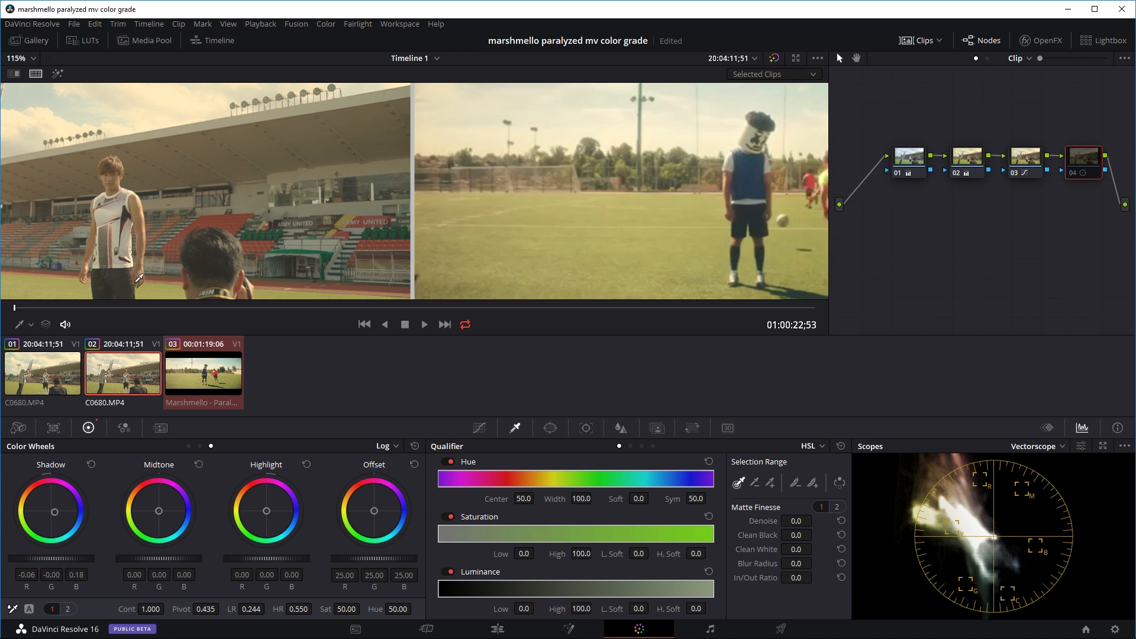
{"action": "key", "text": "ctrl+d"}
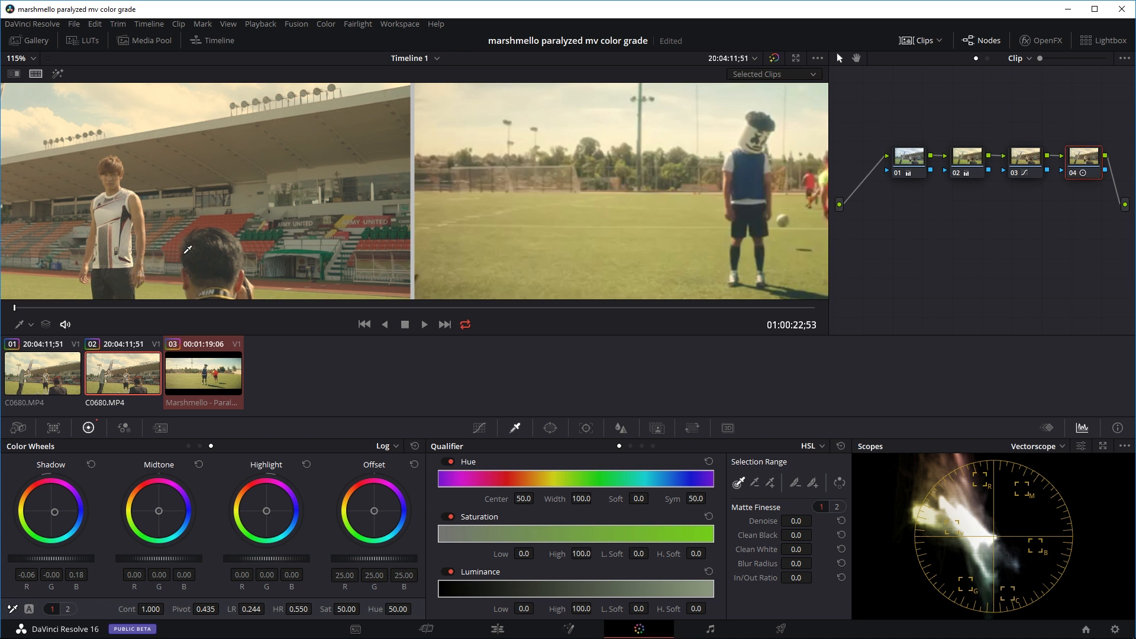
{"action": "key", "text": "ctrl+d"}
{"action": "key", "text": "ctrl+d"}
{"action": "key", "text": "ctrl+d"}
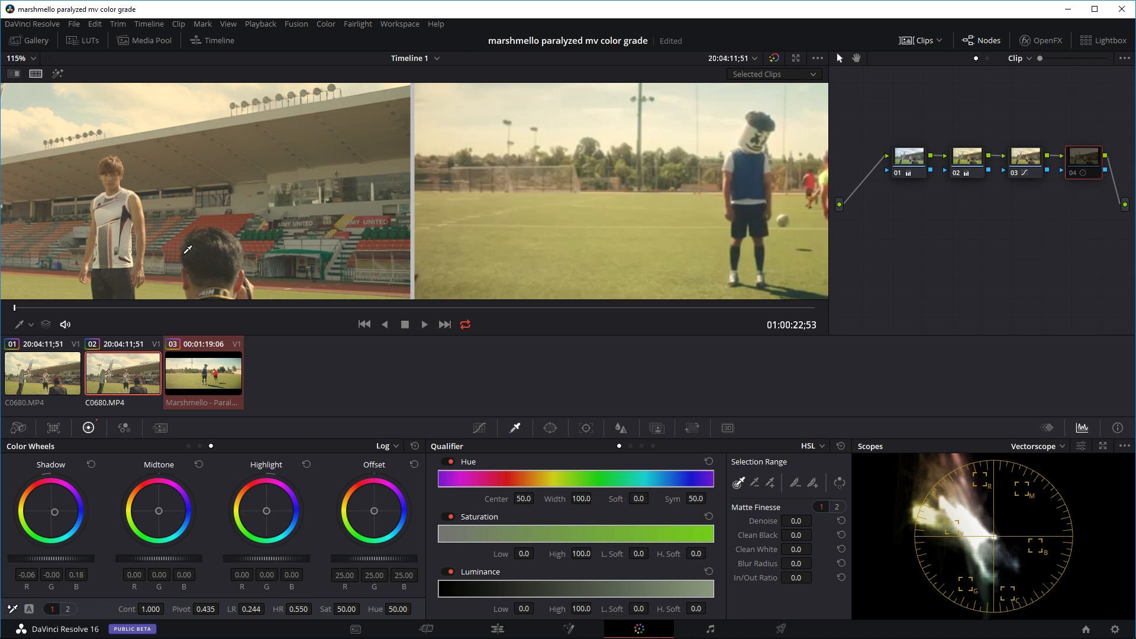
{"action": "key", "text": "ctrl+d"}
{"action": "key", "text": "ctrl+d"}
{"action": "key", "text": "ctrl+d"}
{"action": "key", "text": "ctrl+d"}
{"action": "key", "text": "ctrl+d"}
{"action": "key", "text": "ctrl+d"}
{"action": "key", "text": "ctrl+d"}
{"action": "key", "text": "ctrl+d"}
{"action": "key", "text": "ctrl+d"}
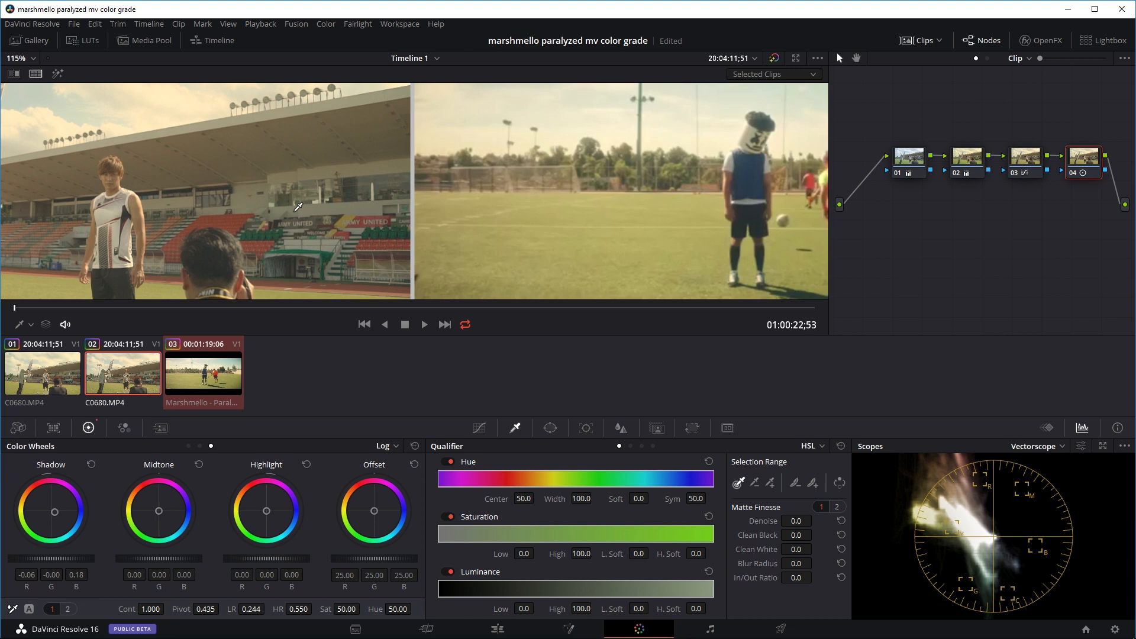
{"action": "key", "text": "ctrl+d"}
{"action": "key", "text": "ctrl+d"}
{"action": "key", "text": "ctrl+d"}
{"action": "key", "text": "ctrl+d"}
{"action": "key", "text": "shift+z"}
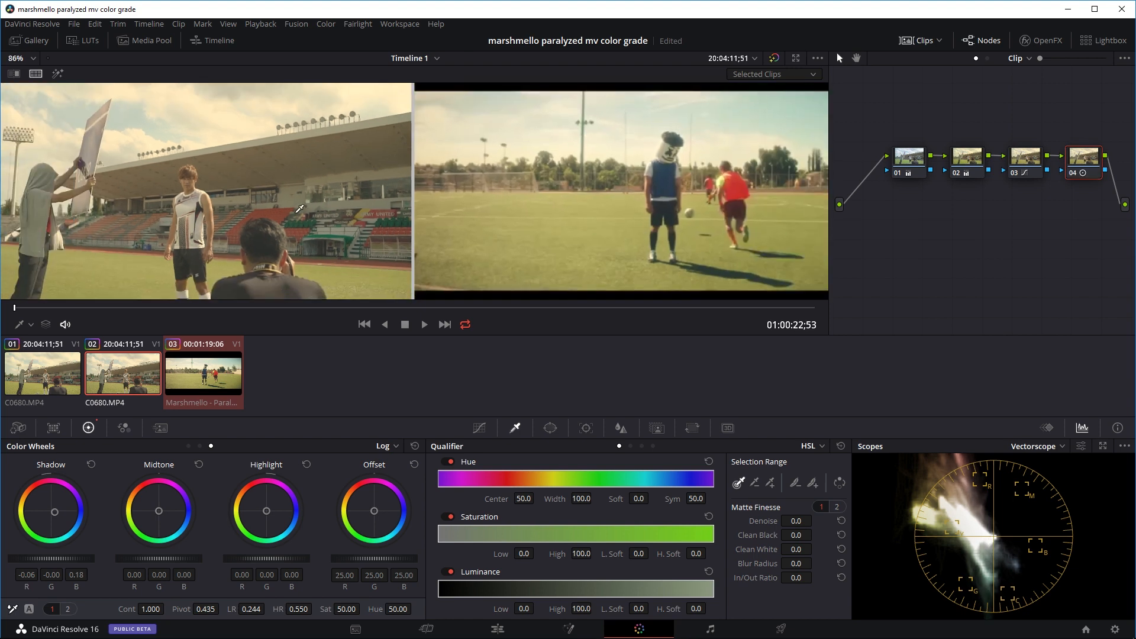
{"action": "scroll", "coordinate": [309, 218], "scroll_direction": "down", "scroll_amount": 2}
{"action": "scroll", "coordinate": [309, 218], "scroll_direction": "up", "scroll_amount": 1}
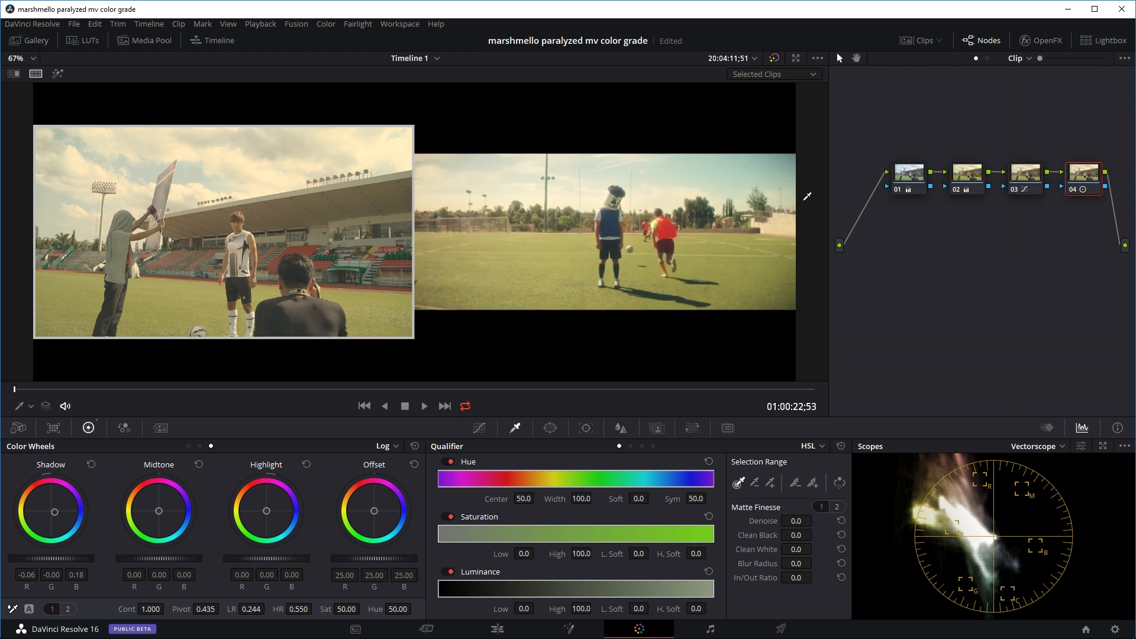
Step: Add node 05 after node 04, place it beneath node 01, and try a Midtone Detail of 29.50
{"action": "key", "text": "alt+o"}
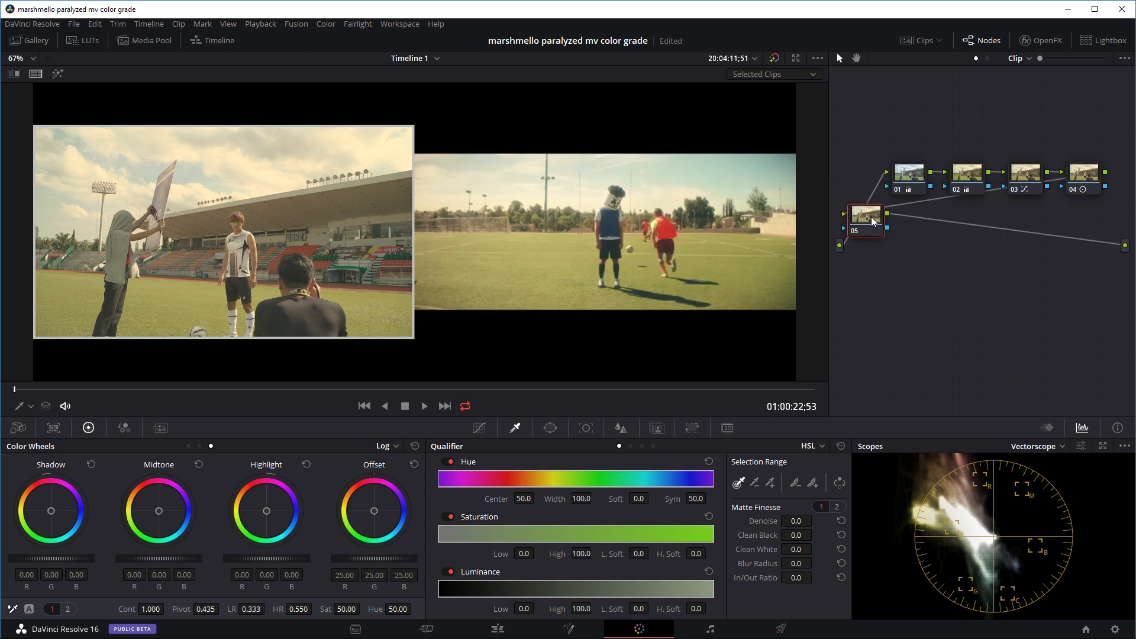
{"action": "left_click_drag", "start_coordinate": [867, 221], "coordinate": [916, 236]}
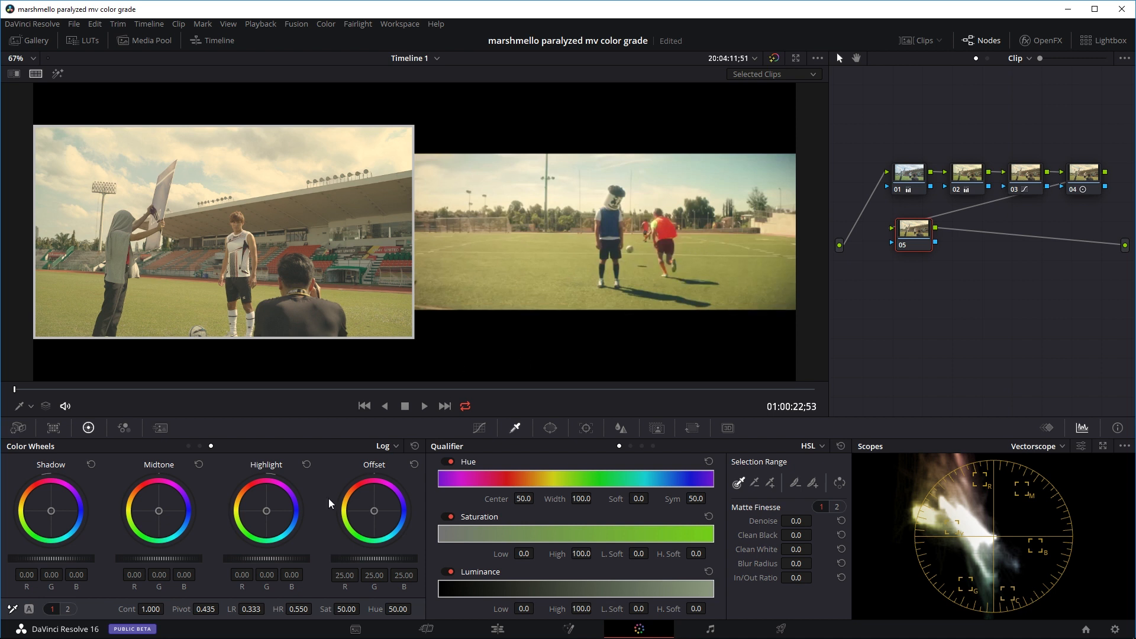
{"action": "left_click", "coordinate": [67, 609]}
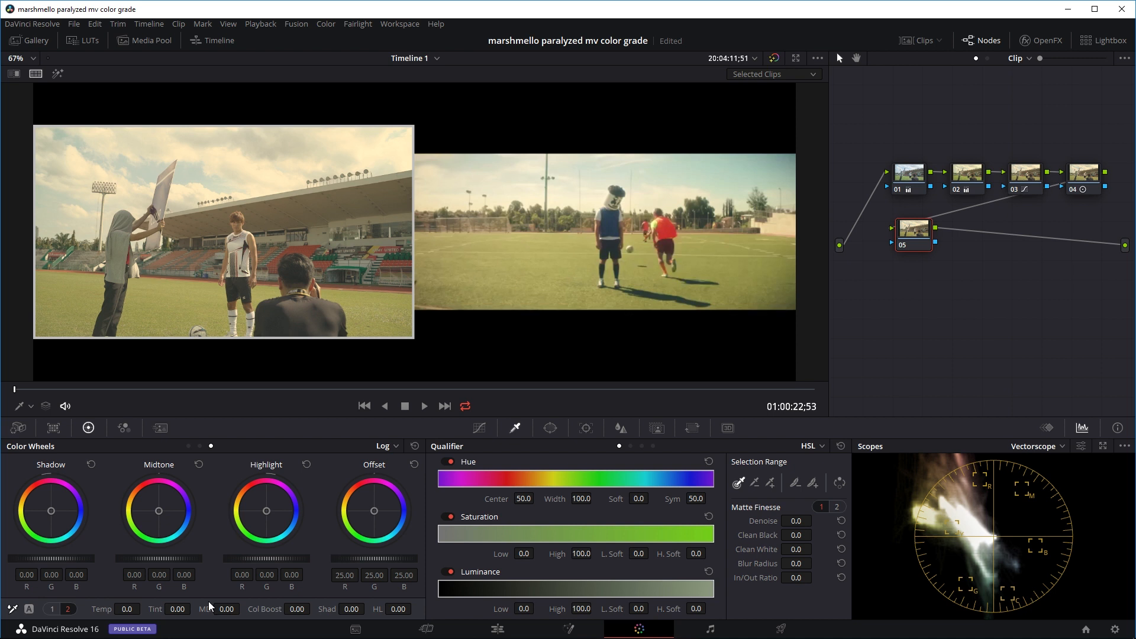
{"action": "left_click_drag", "start_coordinate": [222, 609], "coordinate": [253, 609]}
Step: Switch the scope to Waveform and try node 05's Midtone Detail at 1.00, 100 and -100
{"action": "left_click", "coordinate": [1018, 447]}
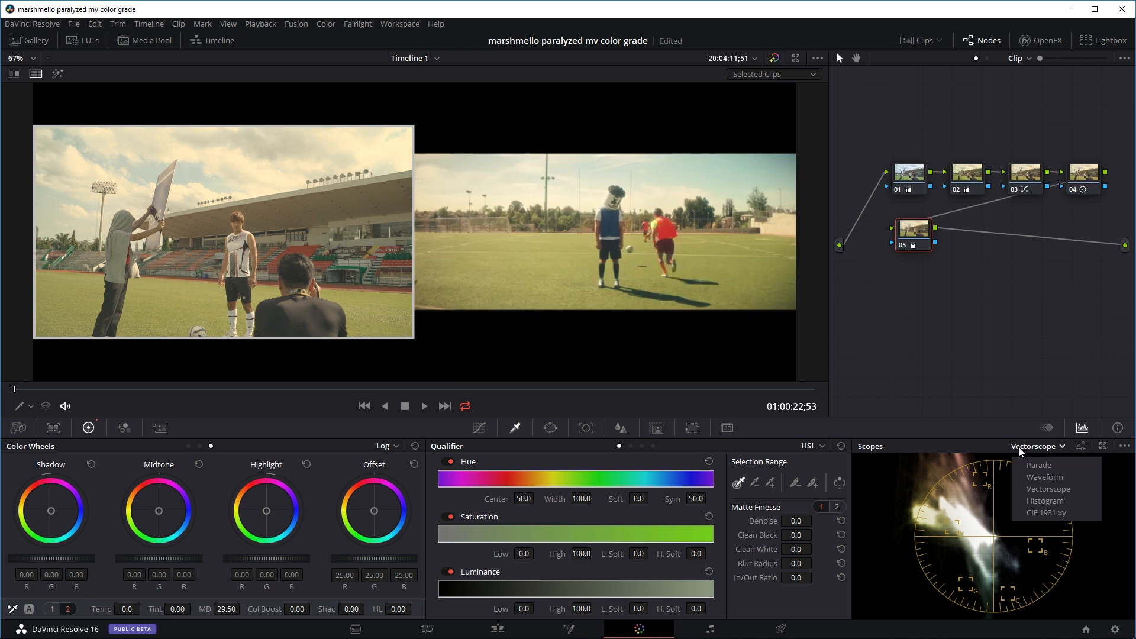
{"action": "left_click", "coordinate": [1035, 477]}
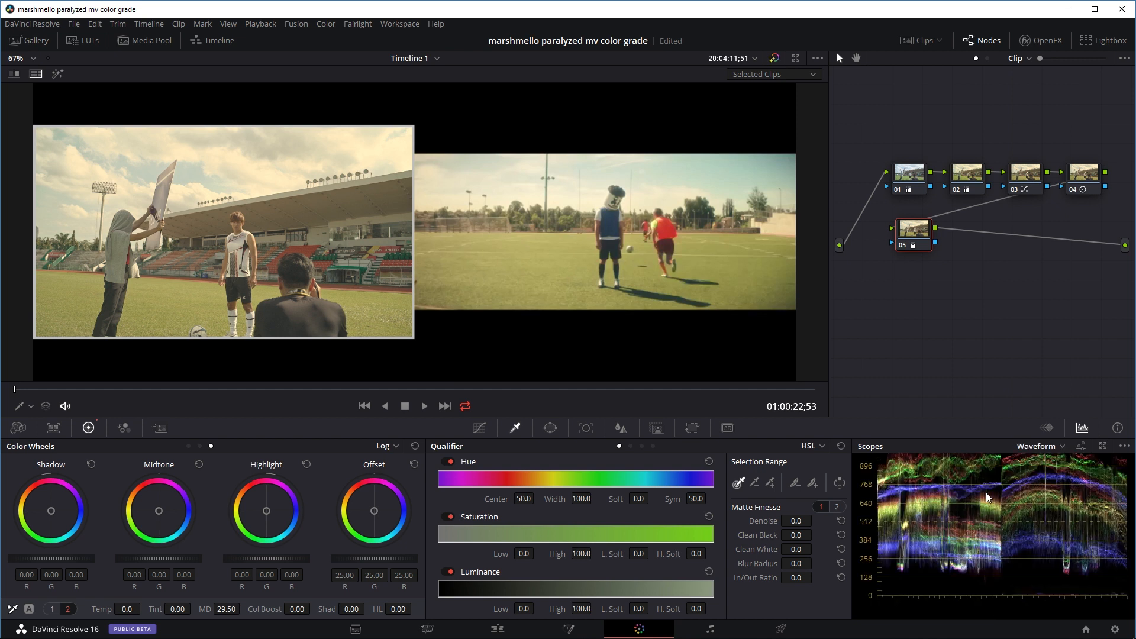
{"action": "mouse_move", "coordinate": [232, 608]}
{"action": "left_mouse_down"}
{"action": "mouse_move", "coordinate": [157, 609]}
{"action": "mouse_move", "coordinate": [216, 608]}
{"action": "left_mouse_up"}
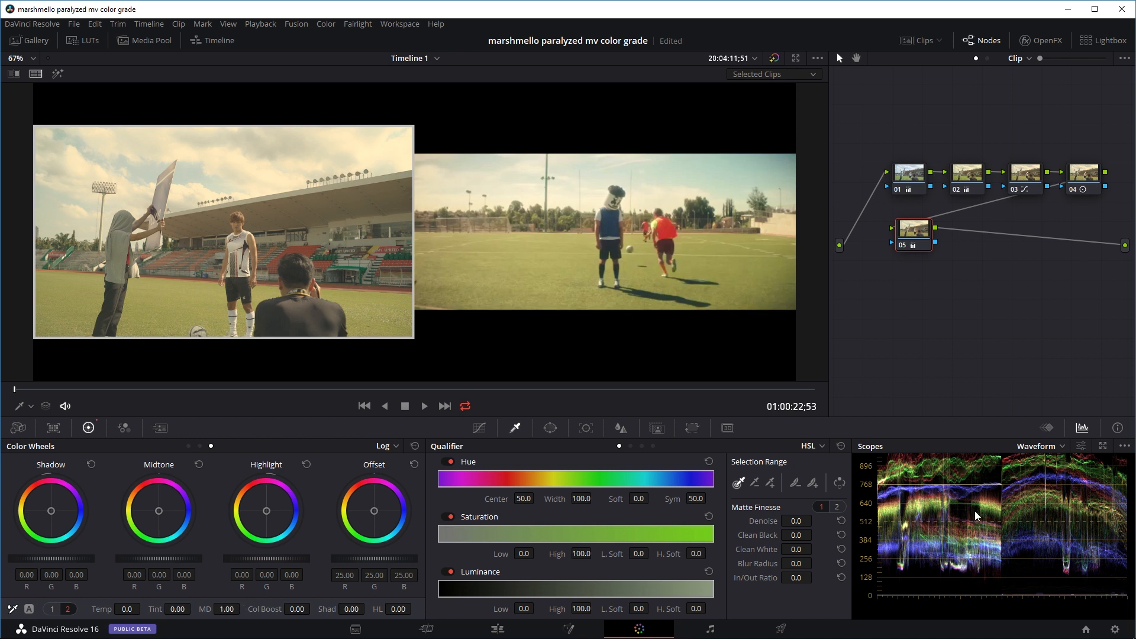
{"action": "left_click_drag", "start_coordinate": [223, 609], "coordinate": [690, 598]}
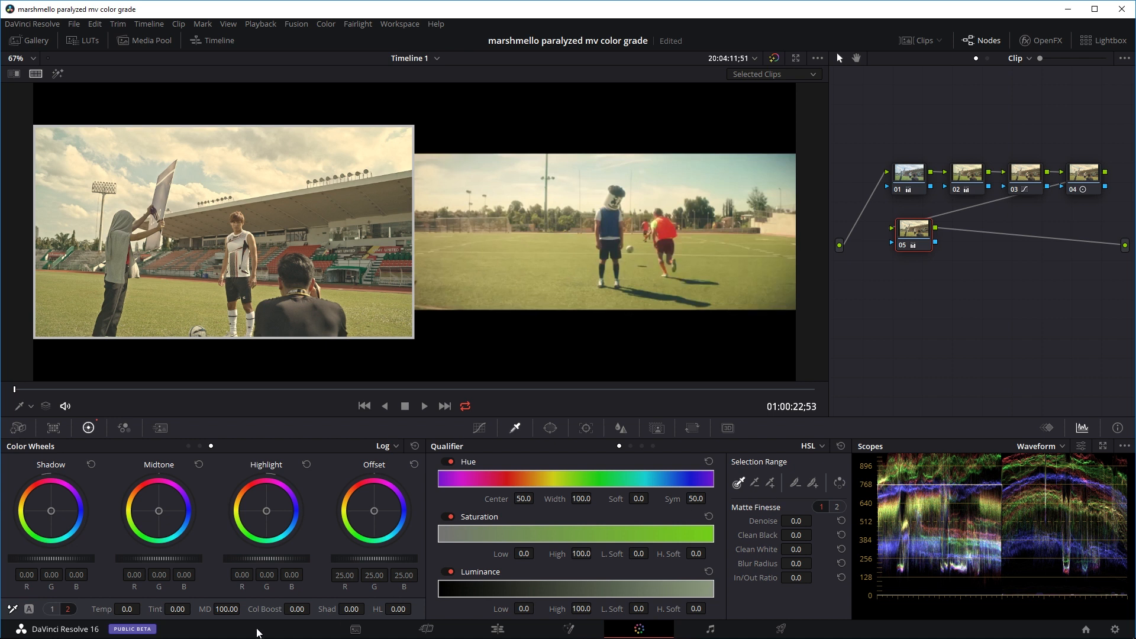
{"action": "mouse_move", "coordinate": [229, 609]}
{"action": "left_mouse_down"}
{"action": "mouse_move", "coordinate": [219, 609]}
{"action": "mouse_move", "coordinate": [243, 609]}
{"action": "mouse_move", "coordinate": [213, 609]}
{"action": "left_mouse_up"}
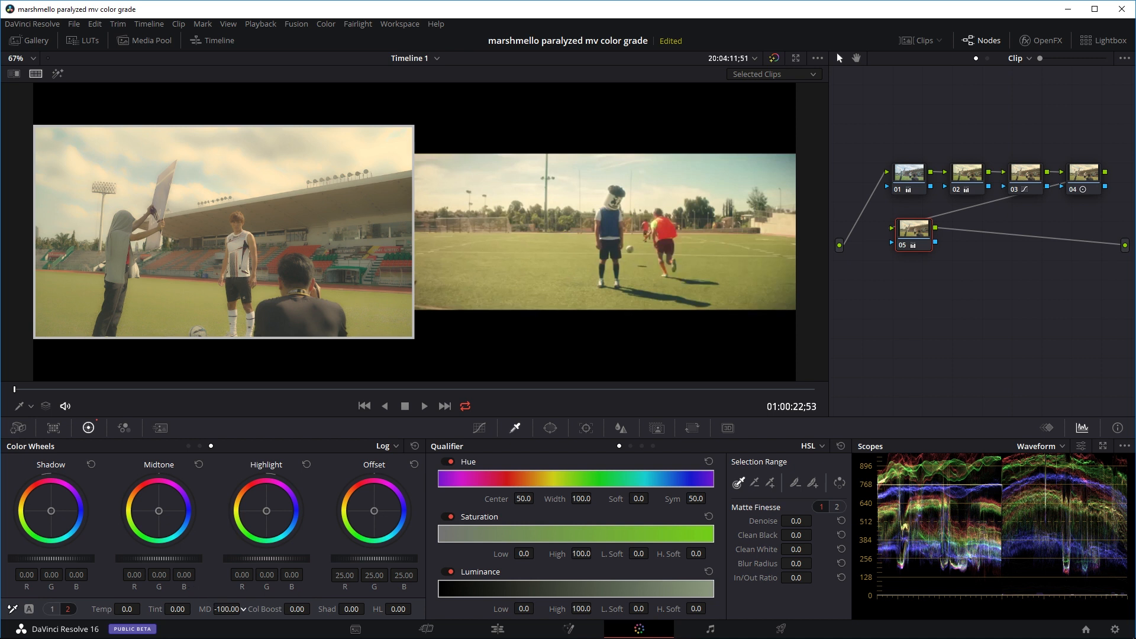
Step: Set node 05's Midtone Detail to -30
{"action": "mouse_move", "coordinate": [240, 609]}
{"action": "left_mouse_down"}
{"action": "mouse_move", "coordinate": [348, 609]}
{"action": "mouse_move", "coordinate": [239, 609]}
{"action": "left_mouse_up"}
{"action": "left_click_drag", "start_coordinate": [228, 609], "coordinate": [306, 609]}
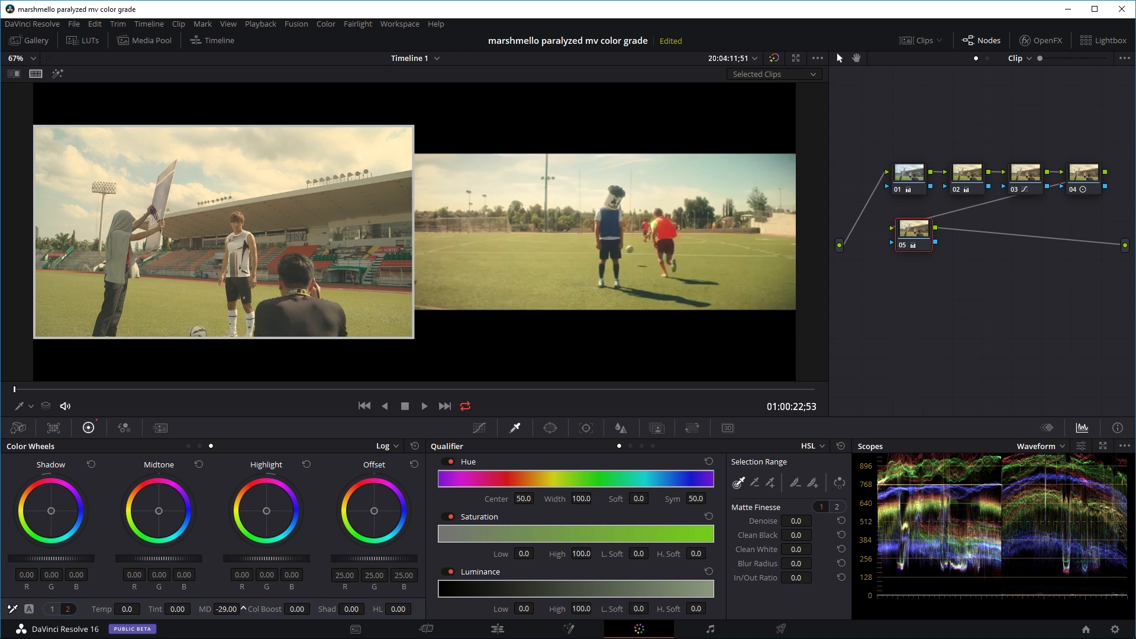
{"action": "double_click", "coordinate": [232, 610]}
{"action": "type", "text": "-30"}
{"action": "key", "text": "Return"}
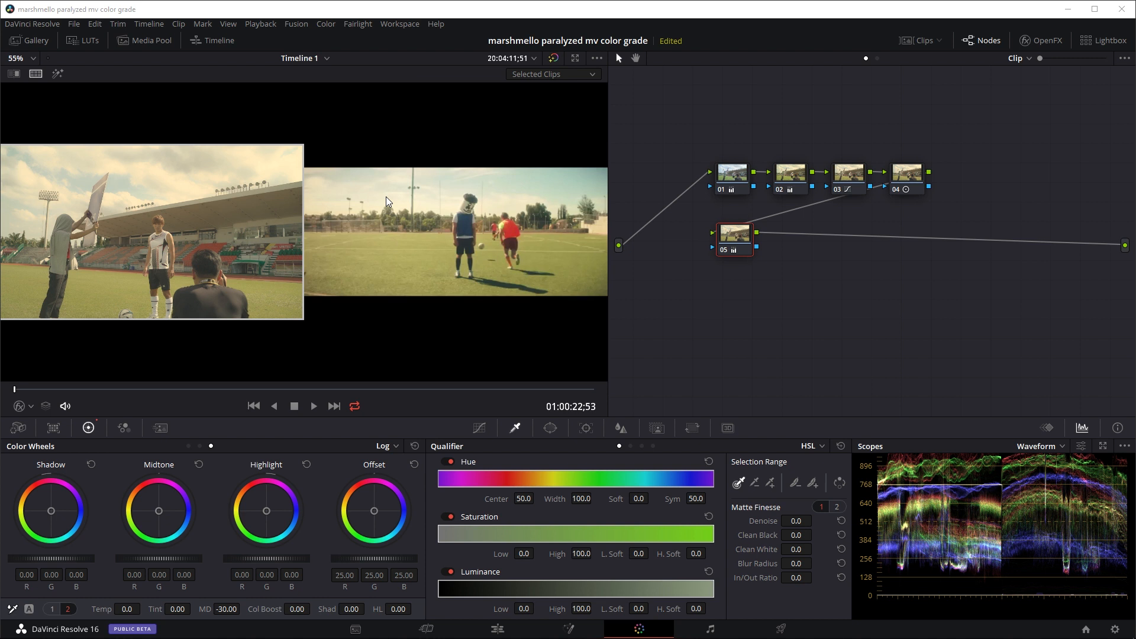
Step: Add a serial node 06 after node 05 and apply the ResolveFX Glow effect to it
{"action": "left_click", "coordinate": [721, 242]}
{"action": "key", "text": "alt+s"}
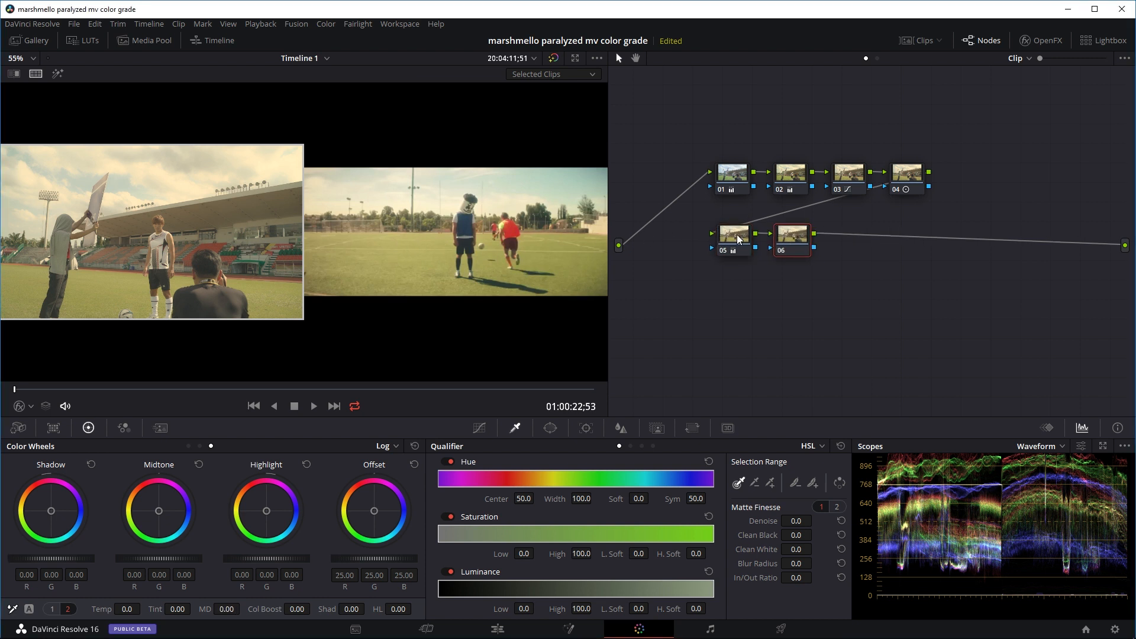
{"action": "left_click", "coordinate": [1039, 42]}
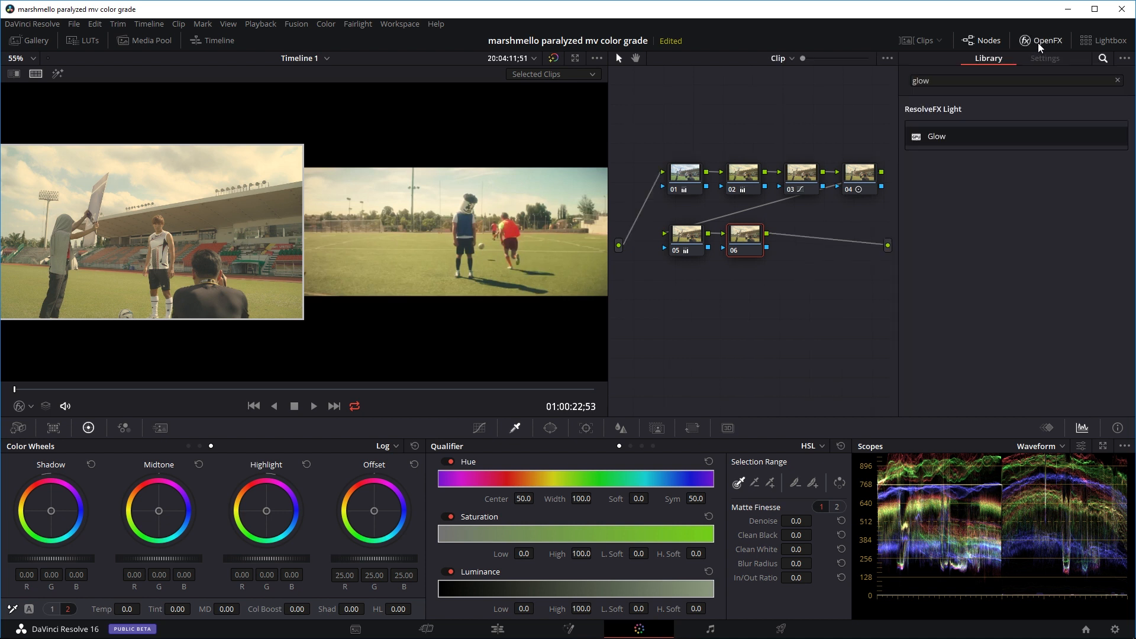
{"action": "left_click", "coordinate": [951, 84]}
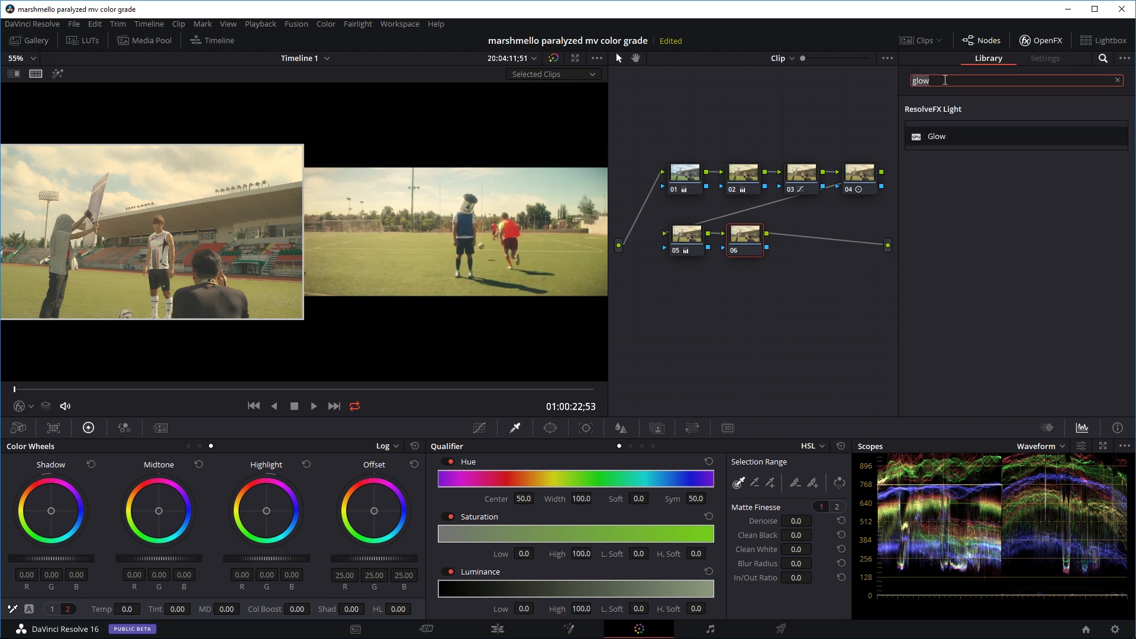
{"action": "type", "text": "glow"}
{"action": "left_click_drag", "start_coordinate": [931, 141], "coordinate": [746, 237]}
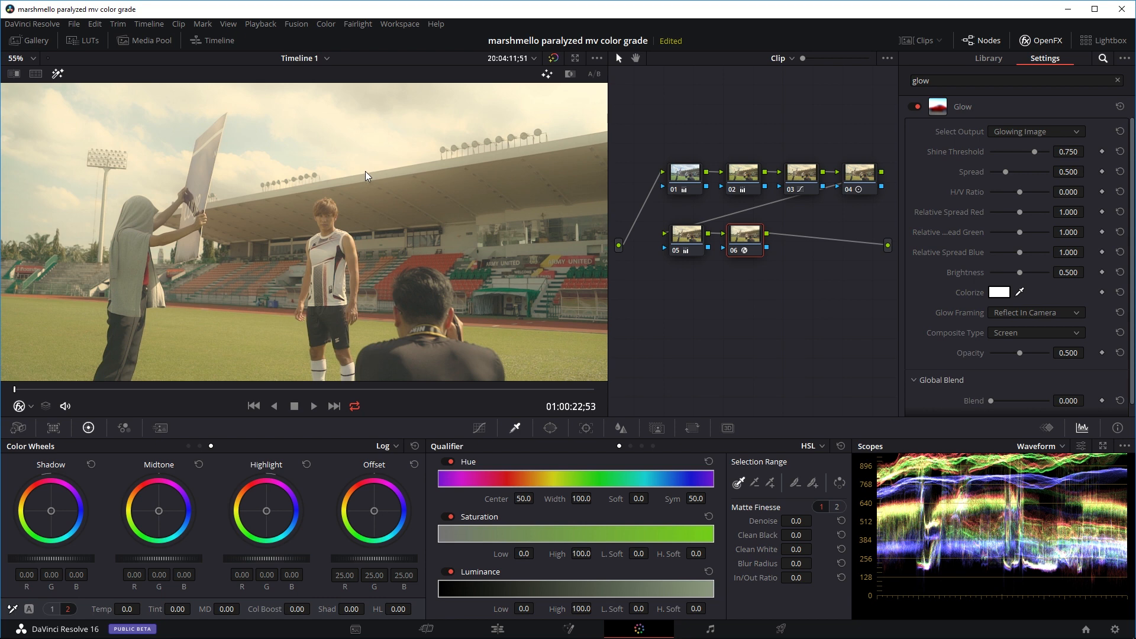
Step: Show the graded C0680 clip 02 beside the Marshmello reference clip in a selected-clips split screen
{"action": "scroll", "coordinate": [368, 188], "scroll_direction": "down", "scroll_amount": 2}
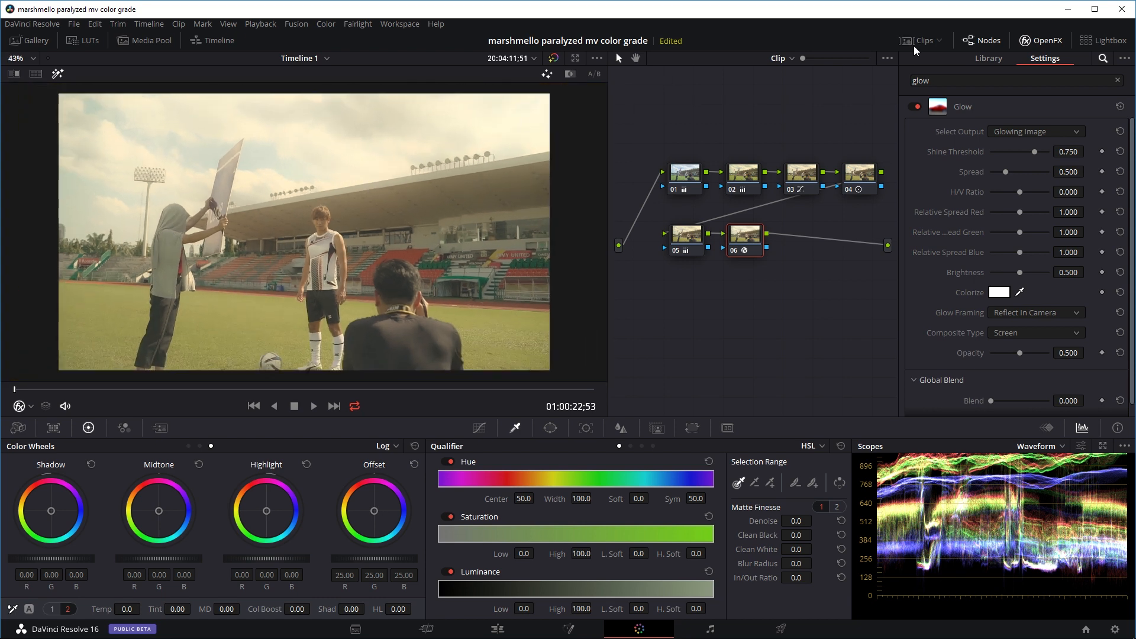
{"action": "left_click", "coordinate": [916, 42]}
{"action": "left_click", "coordinate": [133, 373]}
{"action": "left_click", "coordinate": [219, 377], "text": "ctrl"}
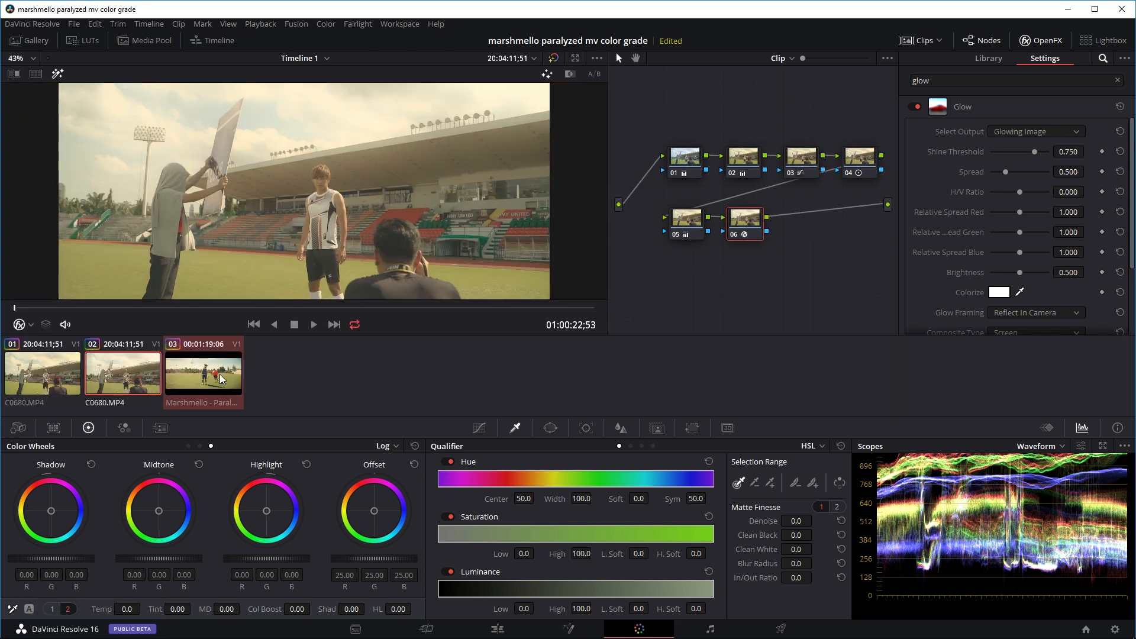
{"action": "key", "text": "ctrl+alt+w"}
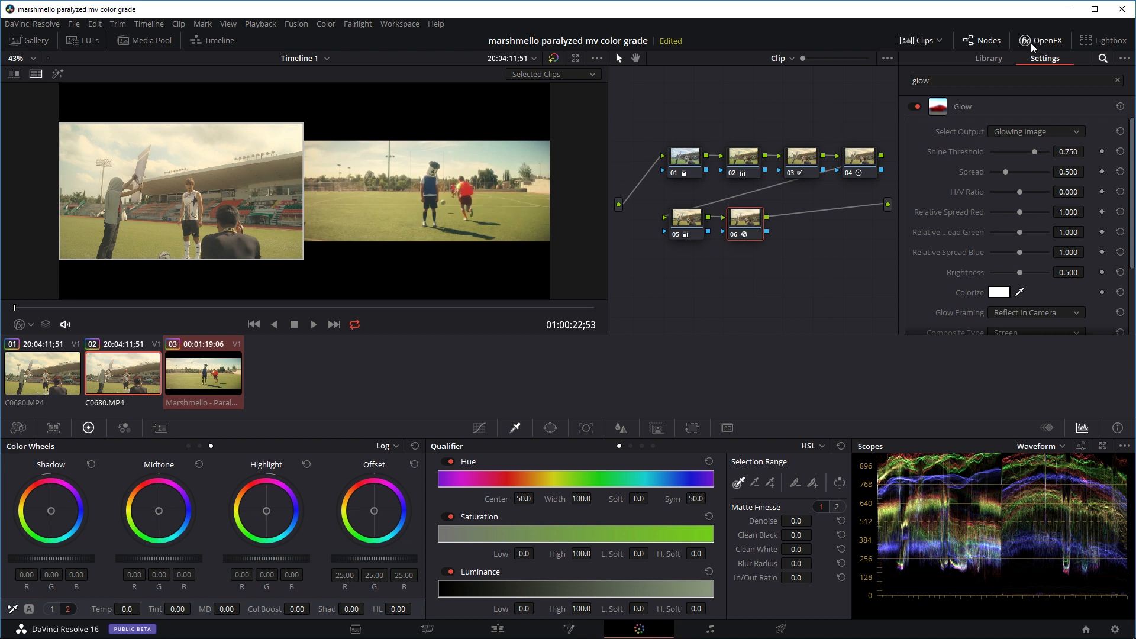
{"action": "scroll", "coordinate": [272, 220], "scroll_direction": "up", "scroll_amount": 1}
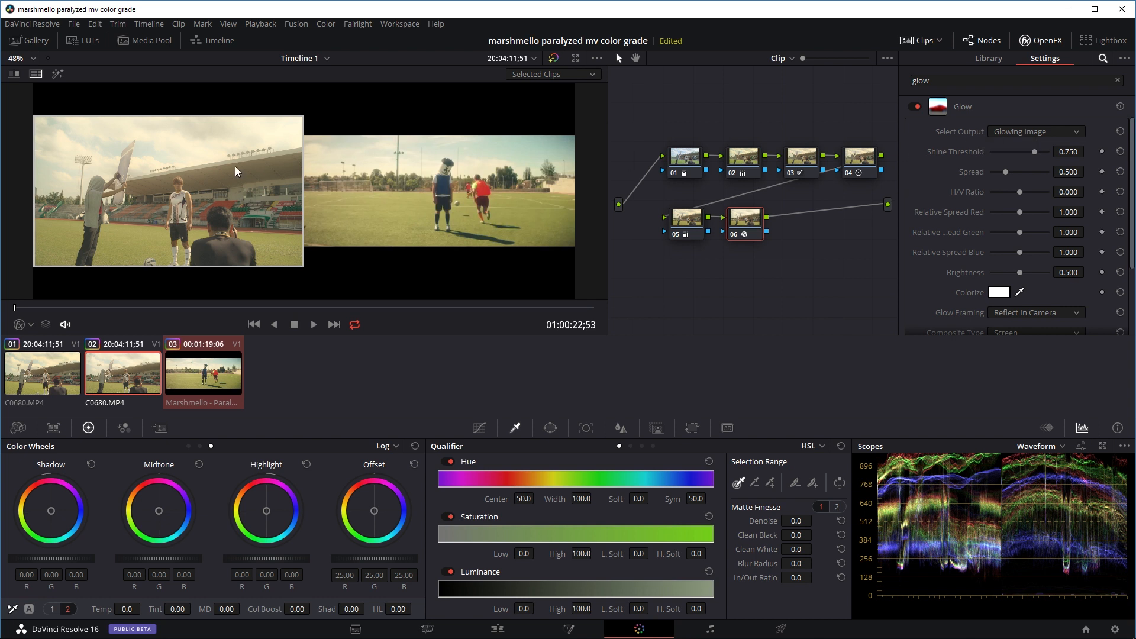
Step: Switch the Glow output to Shiny Regions and set its Shine Threshold to about 0.694
{"action": "left_click", "coordinate": [1007, 135]}
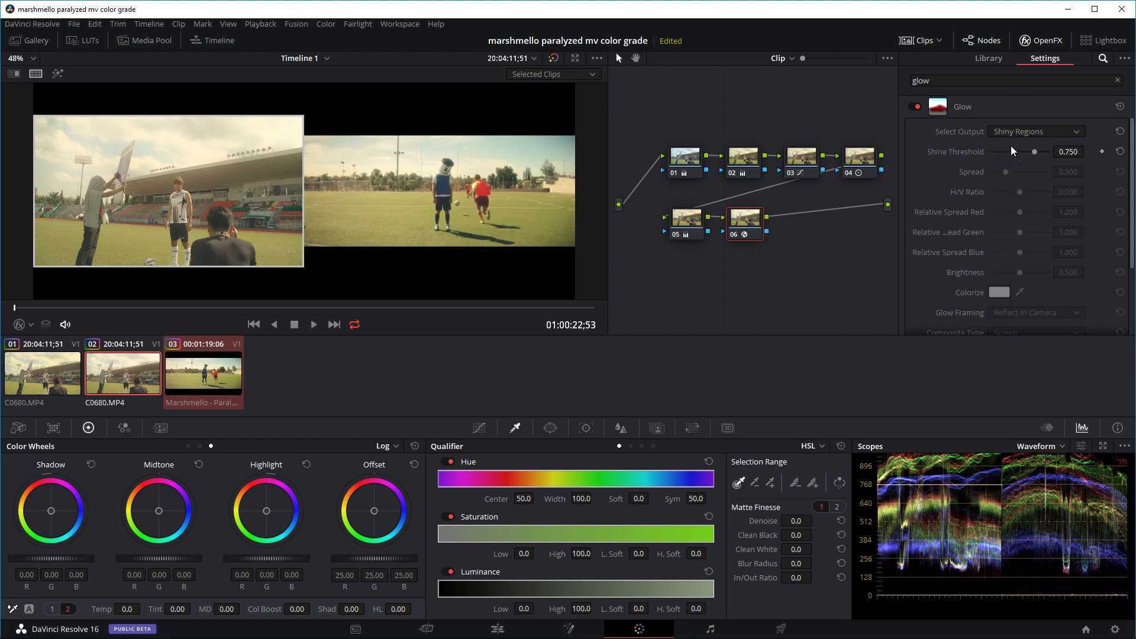
{"action": "left_click", "coordinate": [1011, 150]}
{"action": "mouse_move", "coordinate": [1034, 152]}
{"action": "left_mouse_down"}
{"action": "mouse_move", "coordinate": [991, 155]}
{"action": "mouse_move", "coordinate": [1027, 153]}
{"action": "left_mouse_up"}
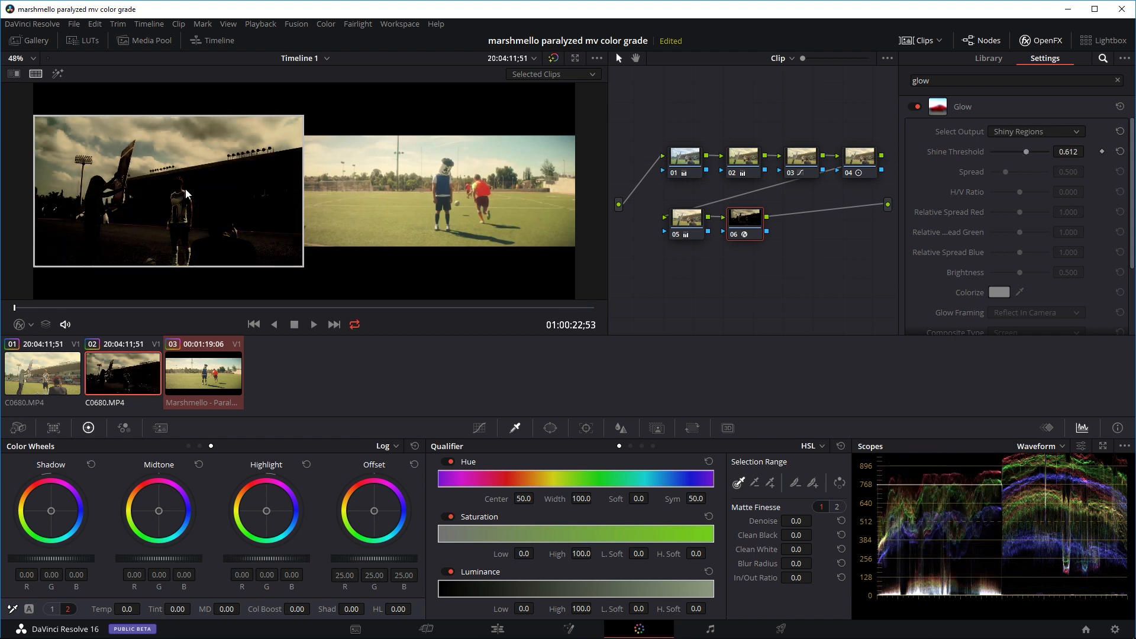
{"action": "left_click_drag", "start_coordinate": [1027, 152], "coordinate": [1033, 154]}
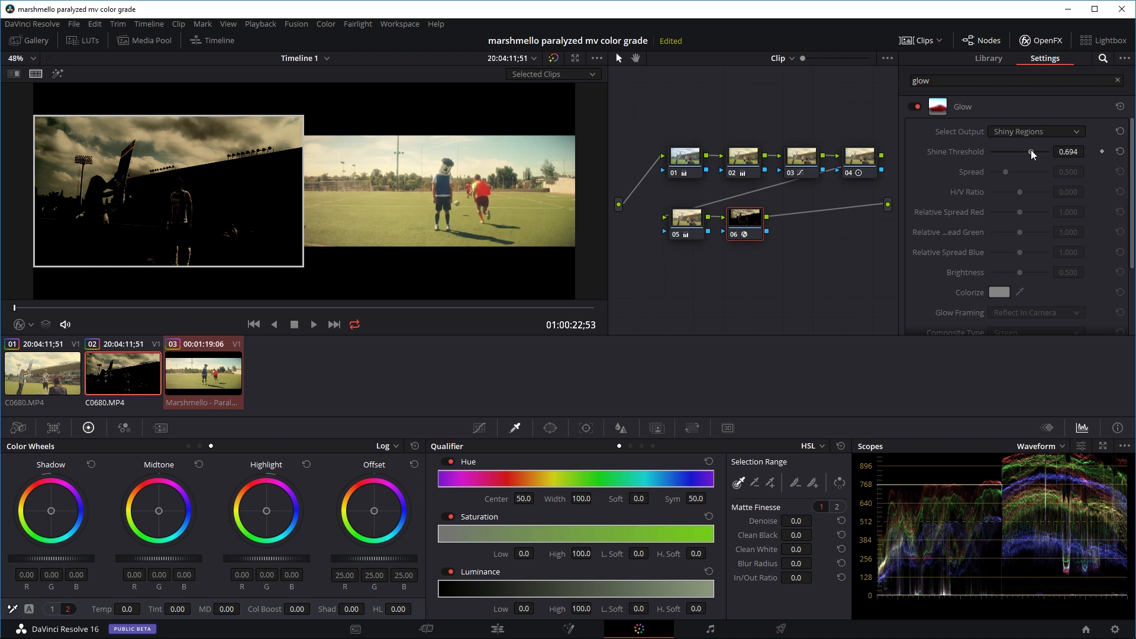
Step: Return the Glow output to Glowing Image, reduce its Brightness to about 0.082, and compare the result with the reference
{"action": "left_click", "coordinate": [1024, 131]}
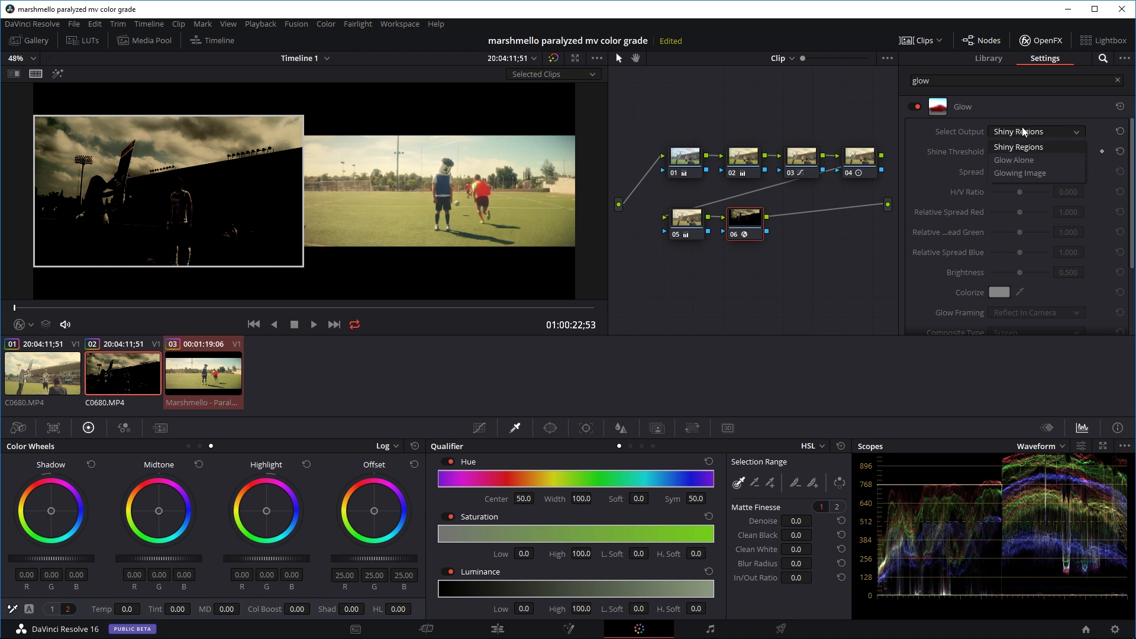
{"action": "left_click", "coordinate": [1029, 173]}
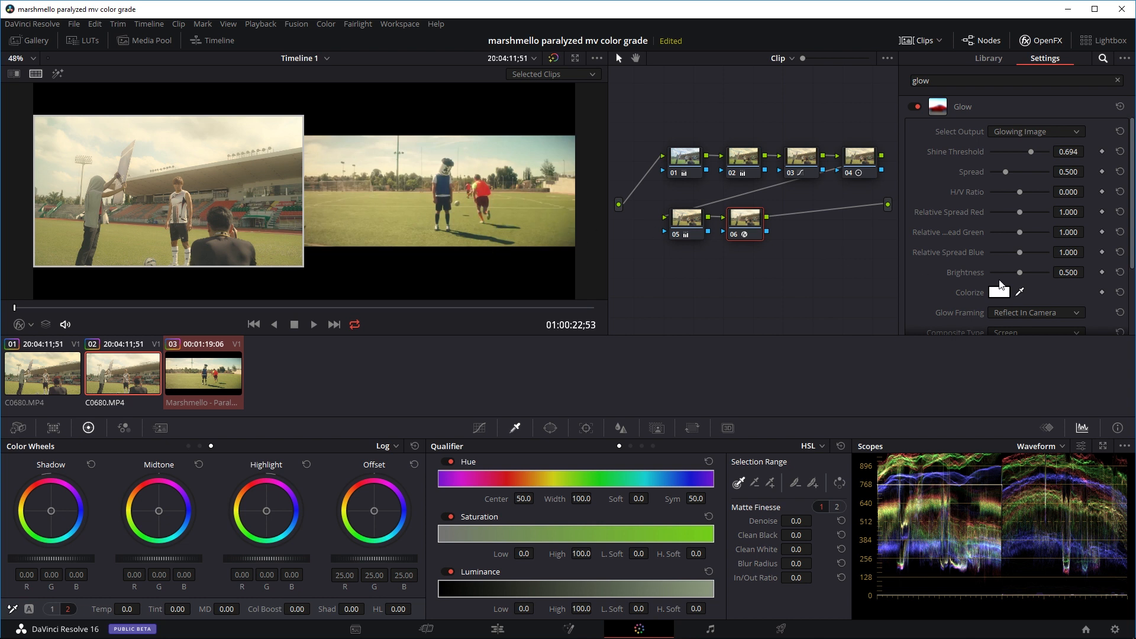
{"action": "left_click_drag", "start_coordinate": [1019, 273], "coordinate": [998, 278]}
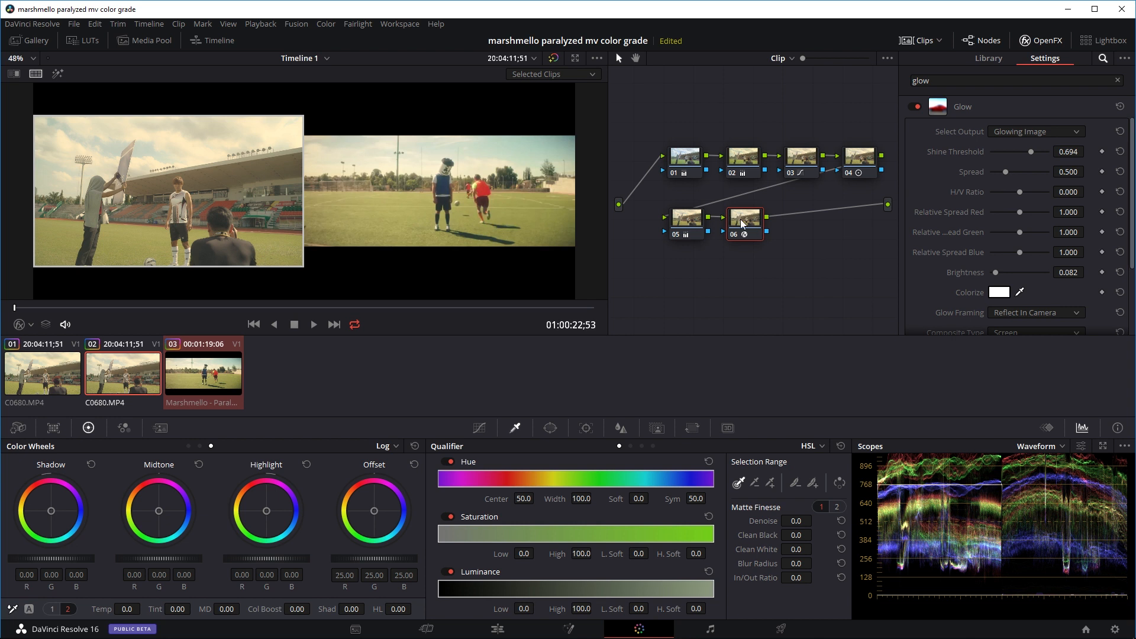
{"action": "scroll", "coordinate": [219, 177], "scroll_direction": "up", "scroll_amount": 1}
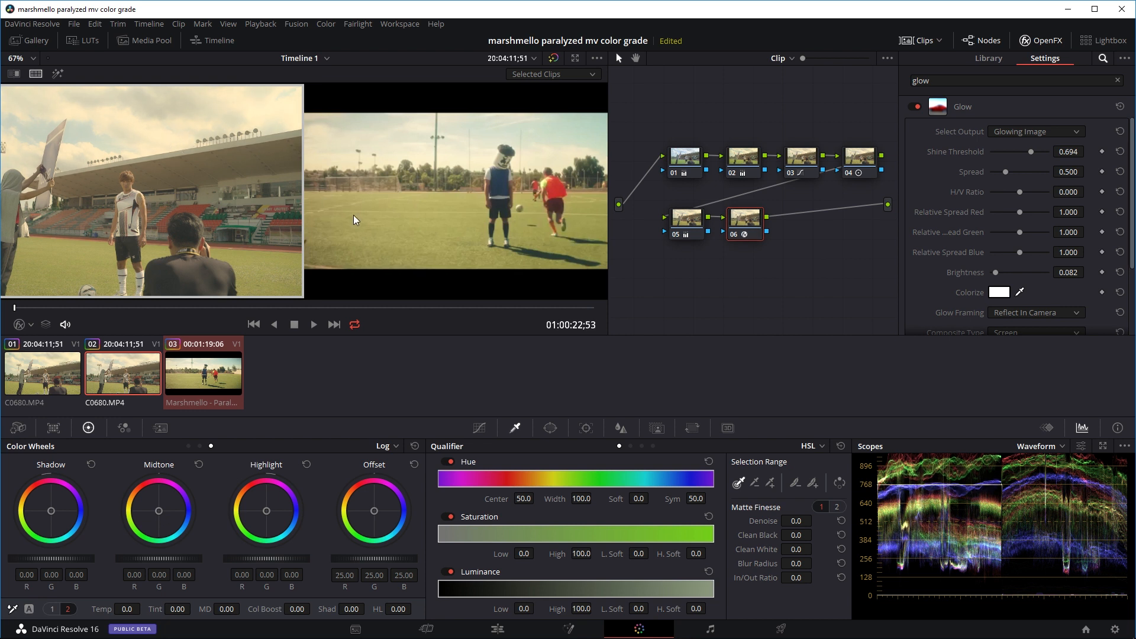
{"action": "scroll", "coordinate": [355, 216], "scroll_direction": "down", "scroll_amount": 2}
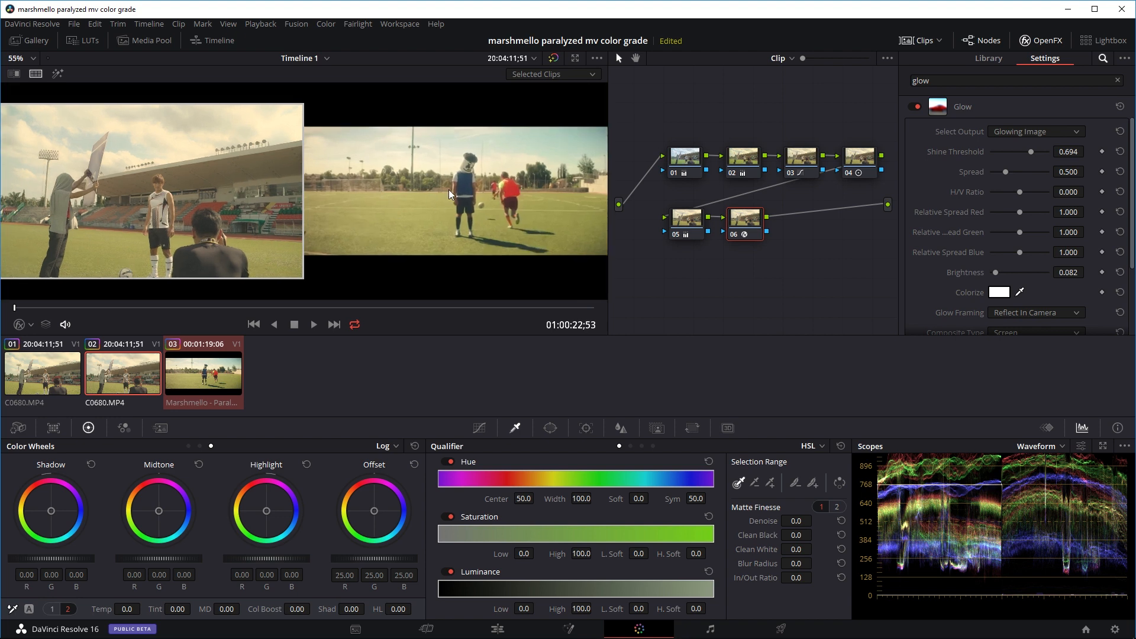
Step: Examine a later frame of the Marshmello reference clip, then return to the split screen of clip 02 and the reference
{"action": "left_click", "coordinate": [204, 373]}
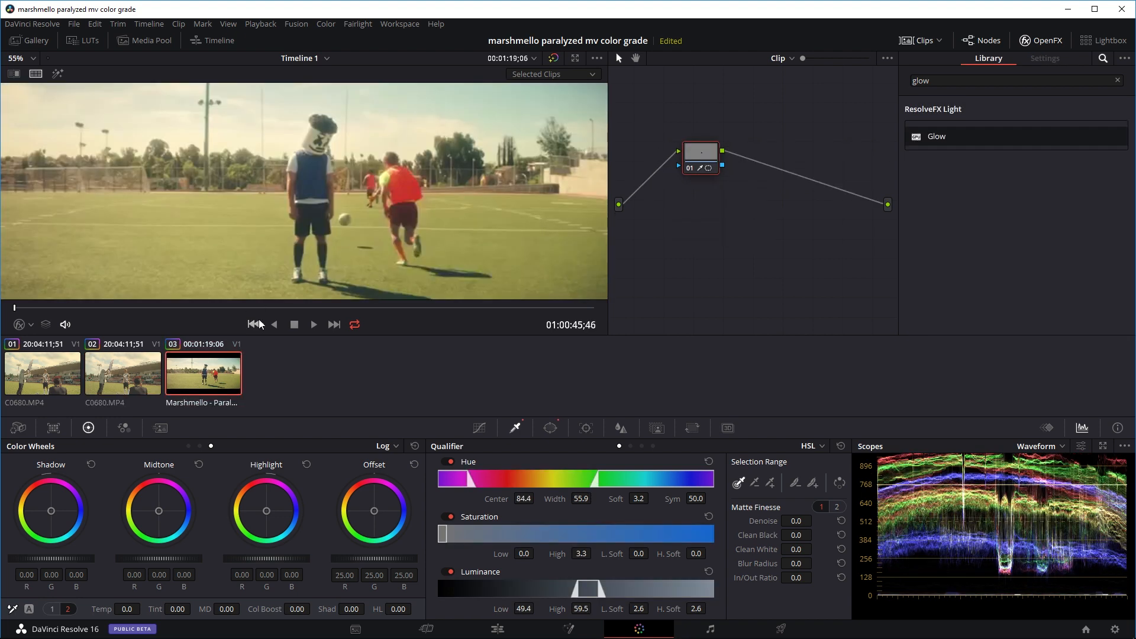
{"action": "left_click_drag", "start_coordinate": [24, 312], "coordinate": [33, 314]}
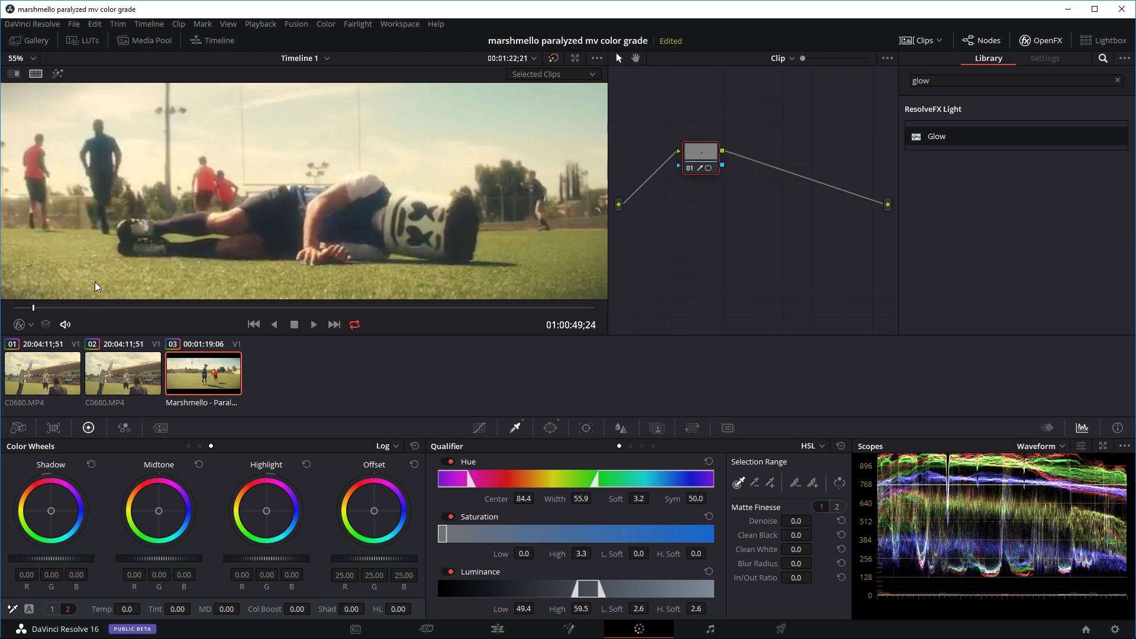
{"action": "left_click", "coordinate": [101, 381]}
{"action": "left_click", "coordinate": [220, 374], "text": "ctrl"}
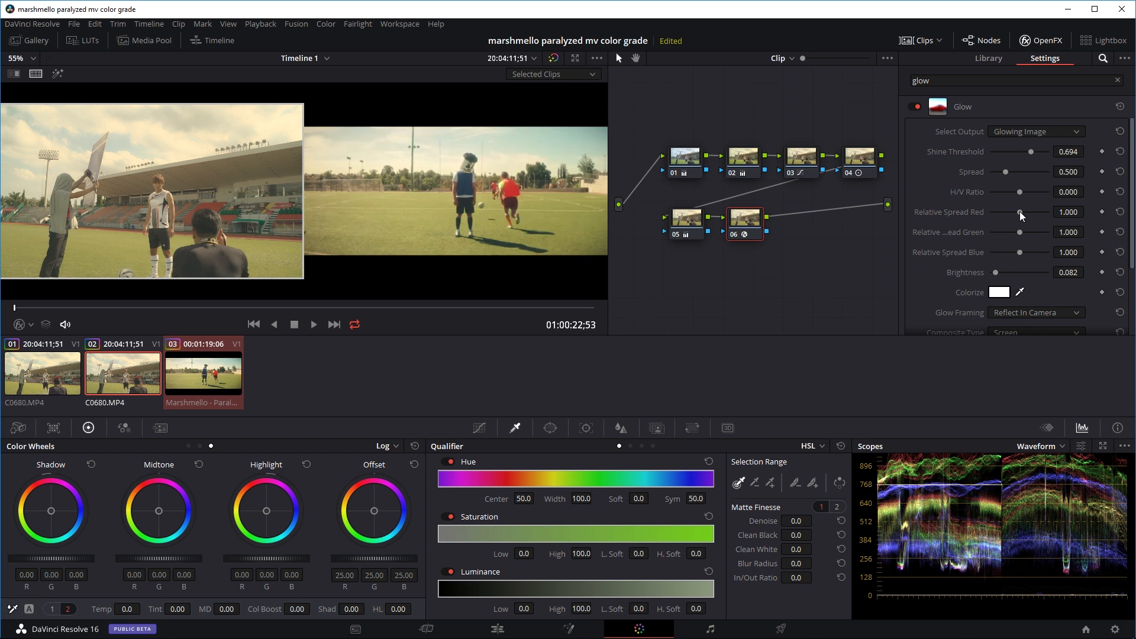
Step: Hide the OpenFX library and clip thumbnails, and widen the viewer to enlarge the split-screen comparison
{"action": "left_click", "coordinate": [1042, 42]}
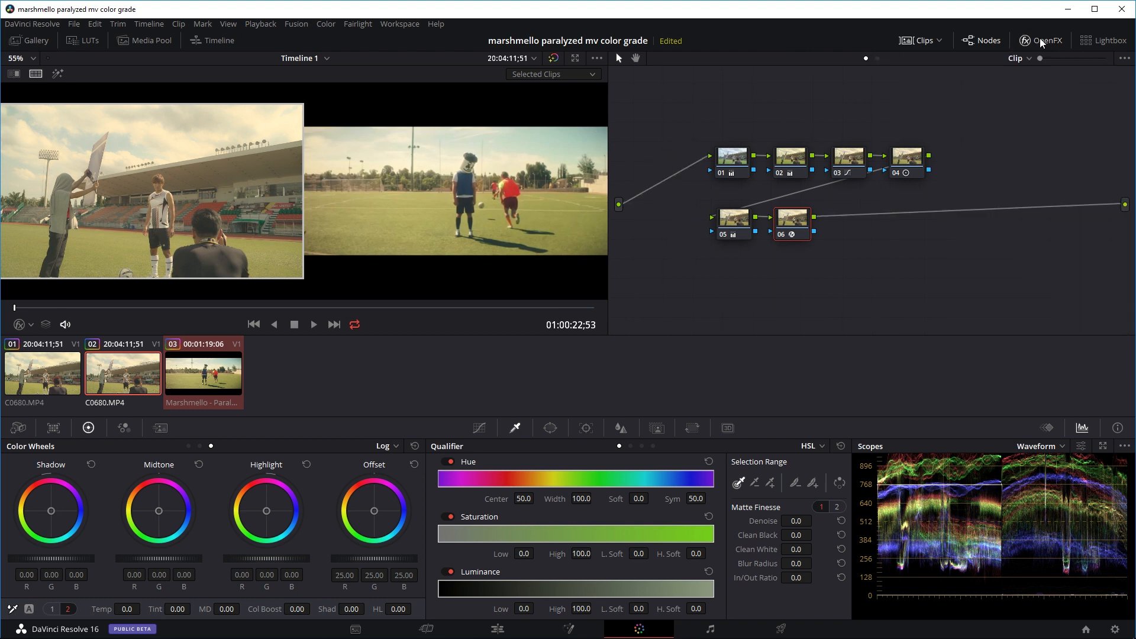
{"action": "left_click", "coordinate": [914, 40]}
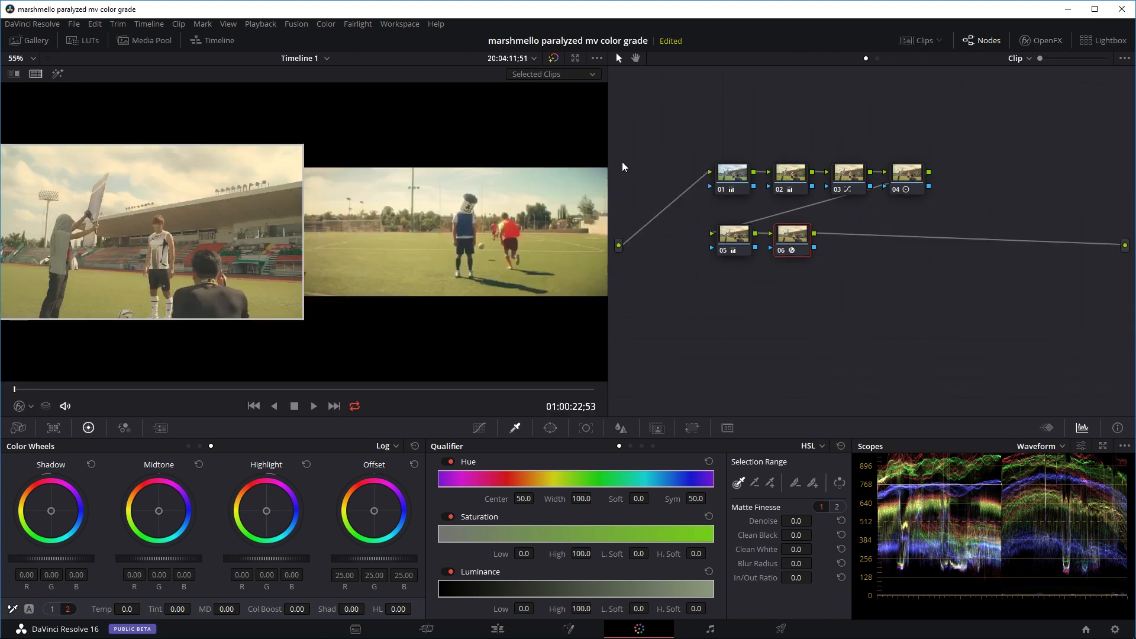
{"action": "left_click_drag", "start_coordinate": [609, 167], "coordinate": [846, 167]}
Step: Toggle the grade bypass on and off to compare clip 02 before and after grading, leaving the grade enabled
{"action": "key", "text": "shift+d"}
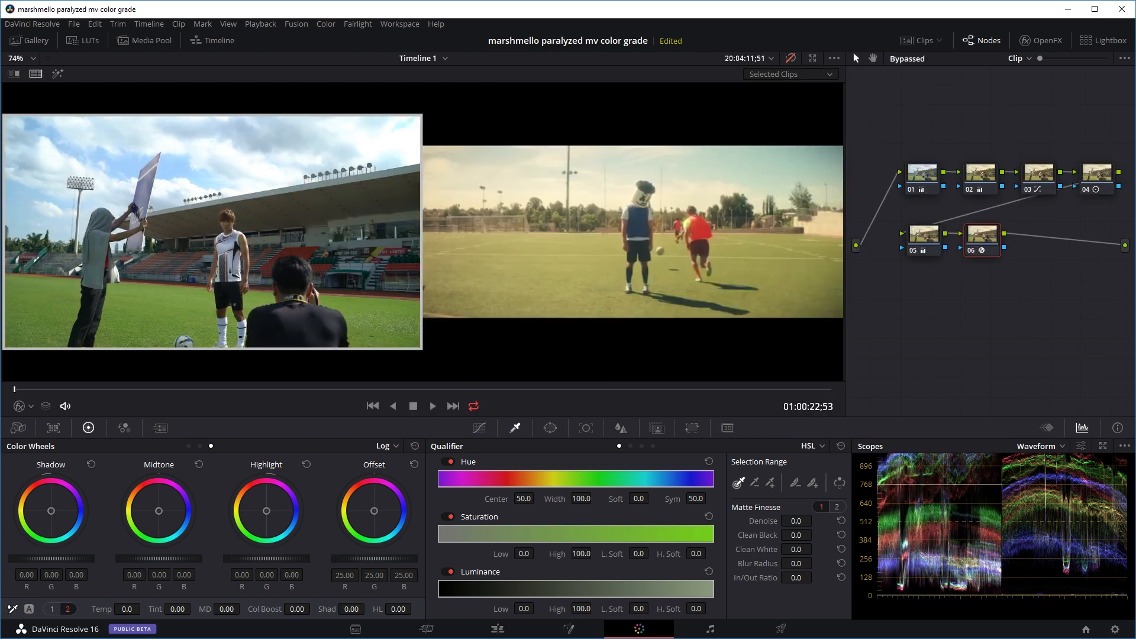
{"action": "key", "text": "shift+d"}
{"action": "key", "text": "shift+d"}
{"action": "key", "text": "shift+d"}
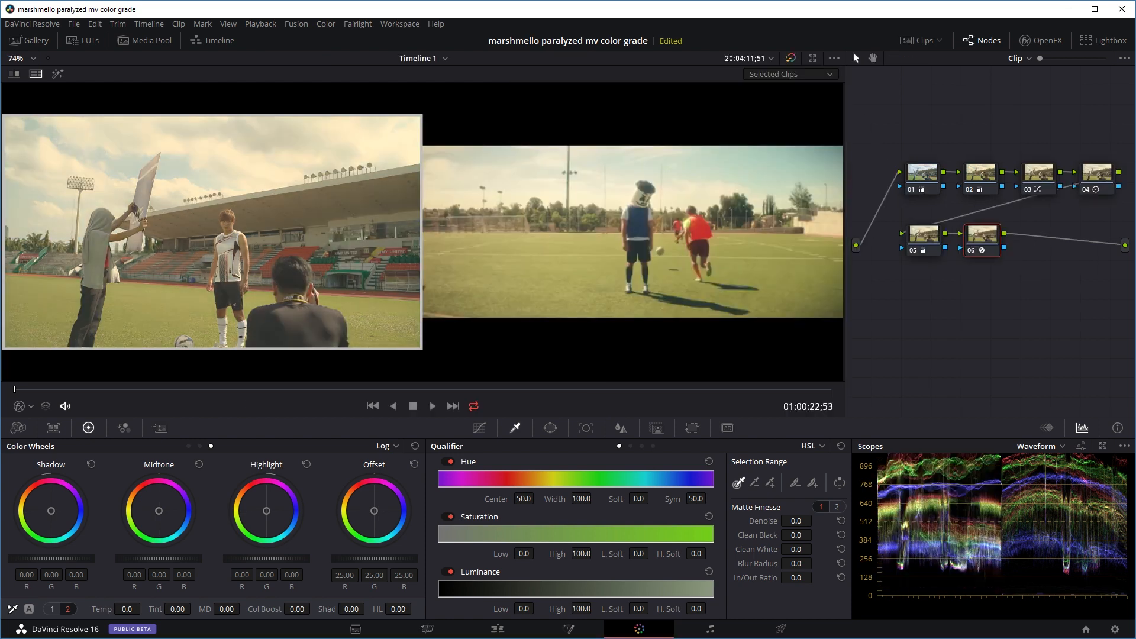